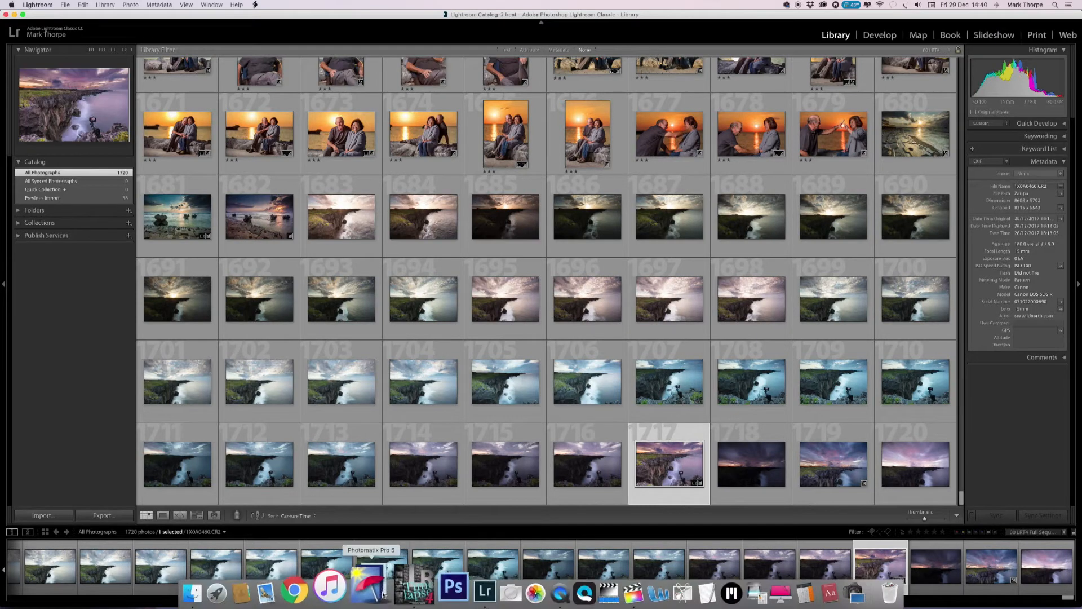
Switch to LRTimelapse and look through the frame list of the Timelapse Transport sequence.
click(400, 588)
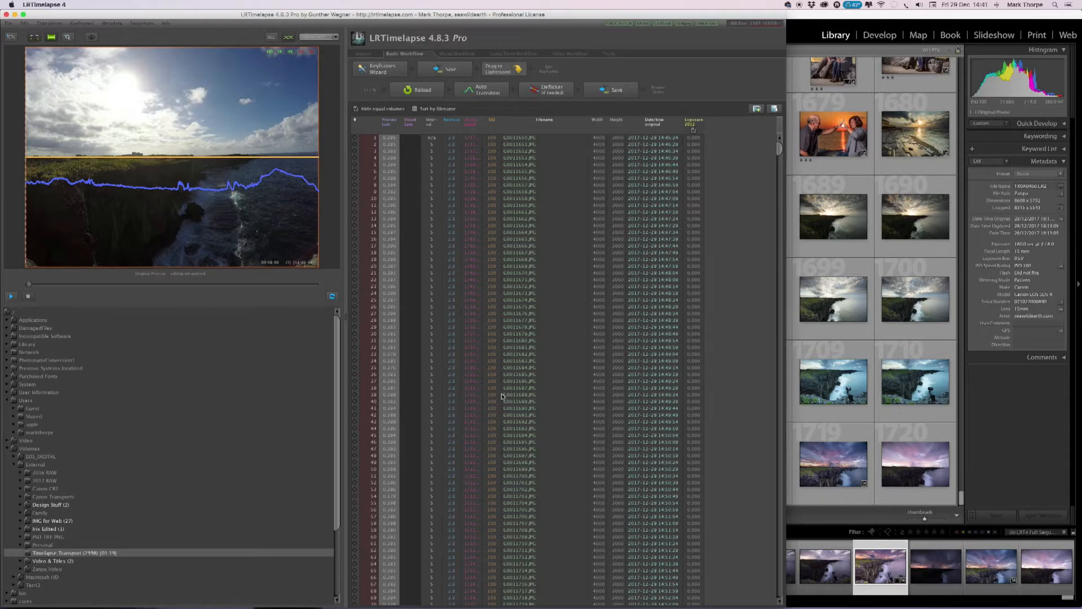
scroll(500, 394, down, 10)
scroll(500, 394, up, 10)
Play and scrub through the sequence preview, and return to the first frame.
click(10, 297)
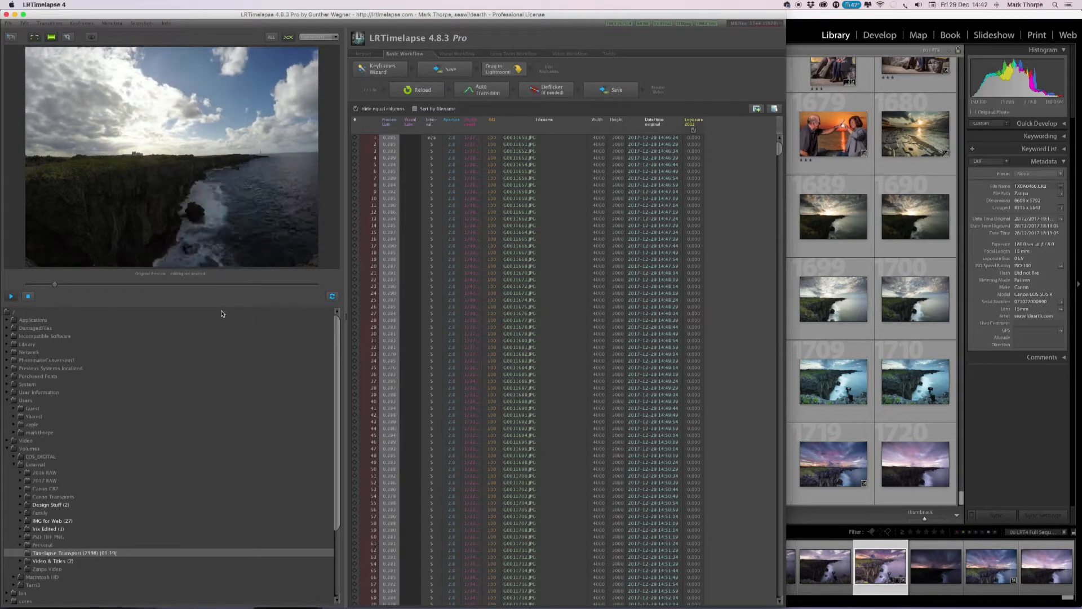
click(237, 286)
click(238, 286)
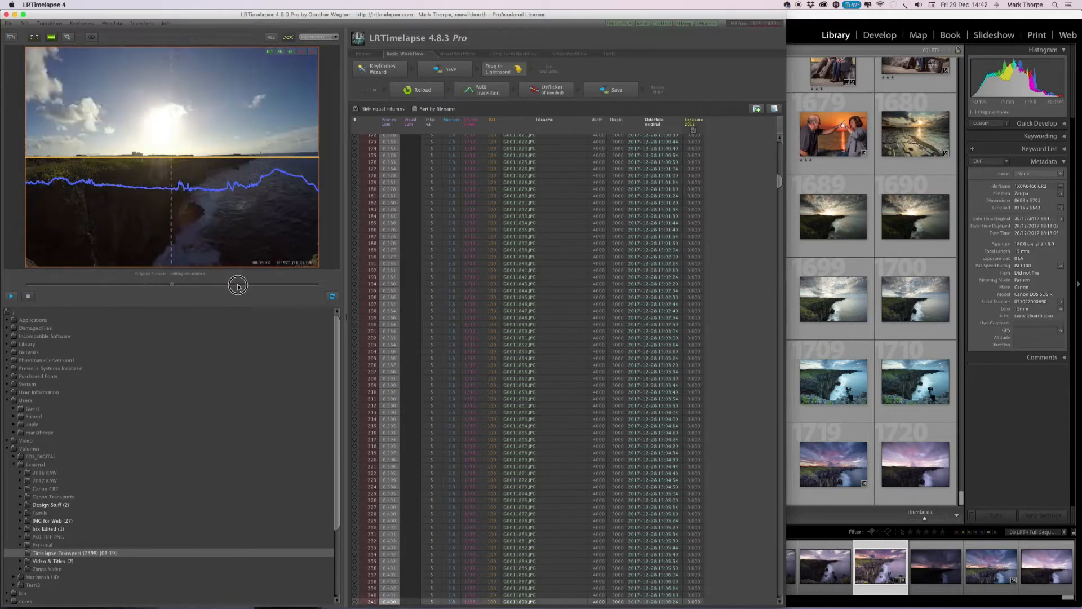
drag(261, 286, 314, 285)
click(24, 282)
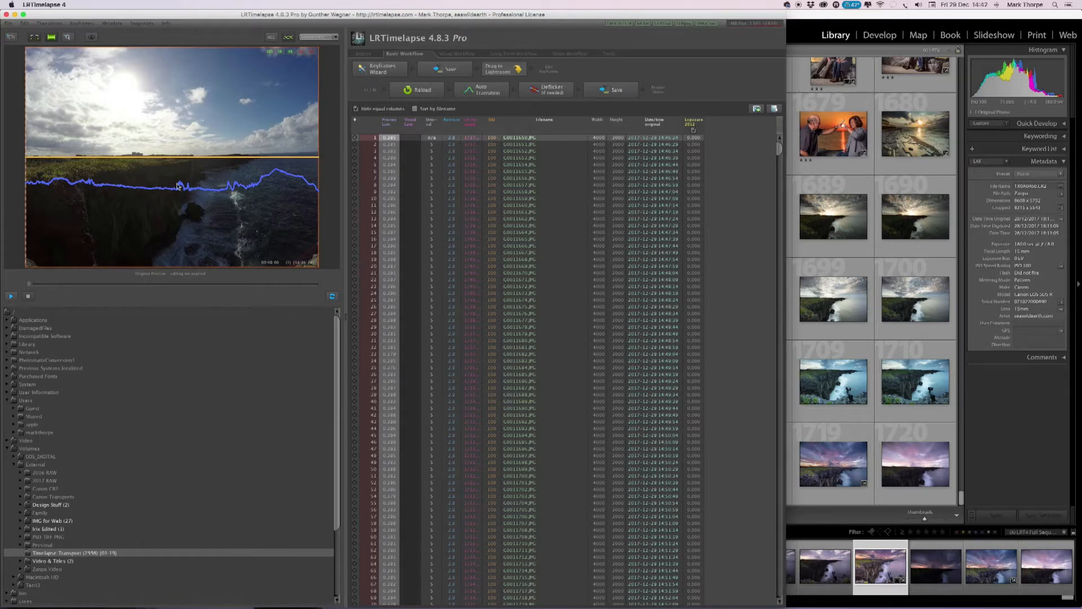
Create keyframes with the Keyframes Wizard, setting the number of keyframes to 4.
click(372, 69)
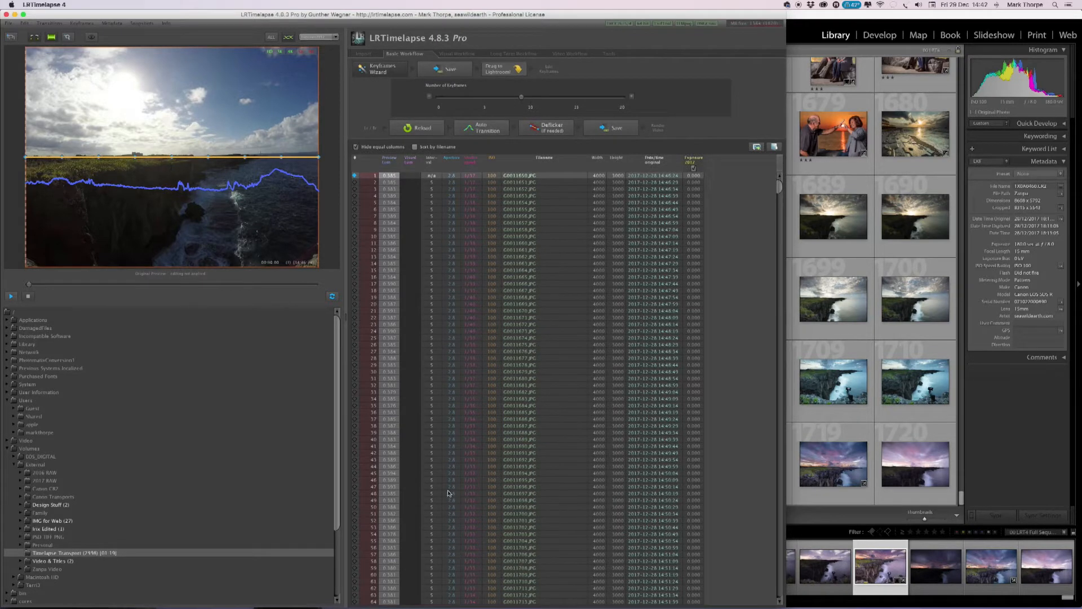
drag(521, 97, 476, 97)
drag(475, 98, 466, 102)
drag(466, 97, 458, 100)
drag(457, 98, 531, 104)
drag(531, 98, 476, 98)
Move the sequence's second keyframe to frame 799, after trying frame 785.
click(354, 177)
scroll(401, 274, down, 15)
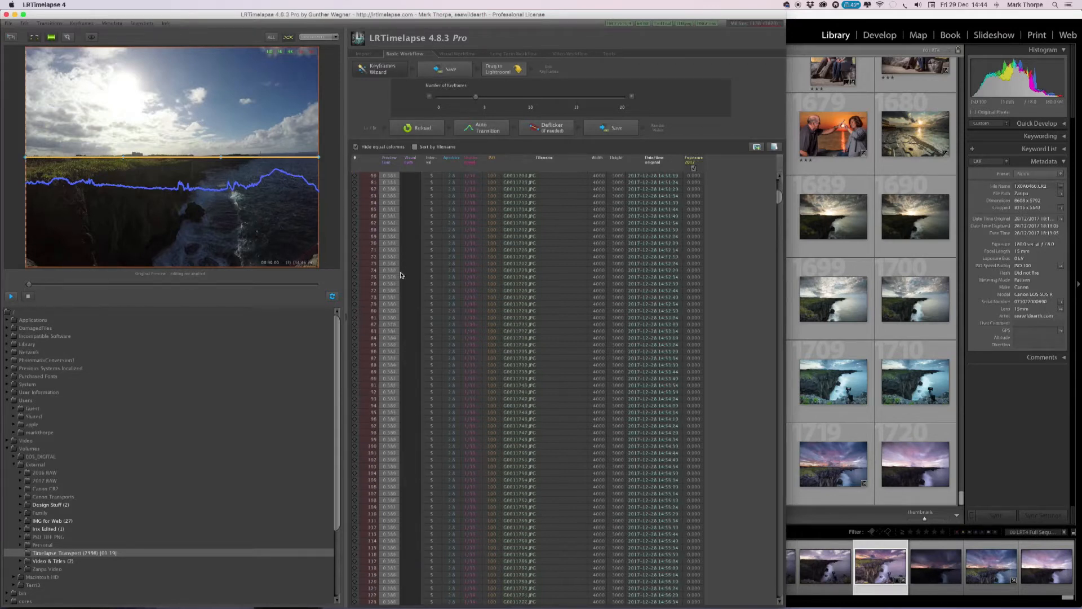
scroll(402, 274, down, 9)
scroll(444, 275, down, 10)
scroll(443, 275, down, 20)
scroll(444, 274, down, 1)
click(356, 300)
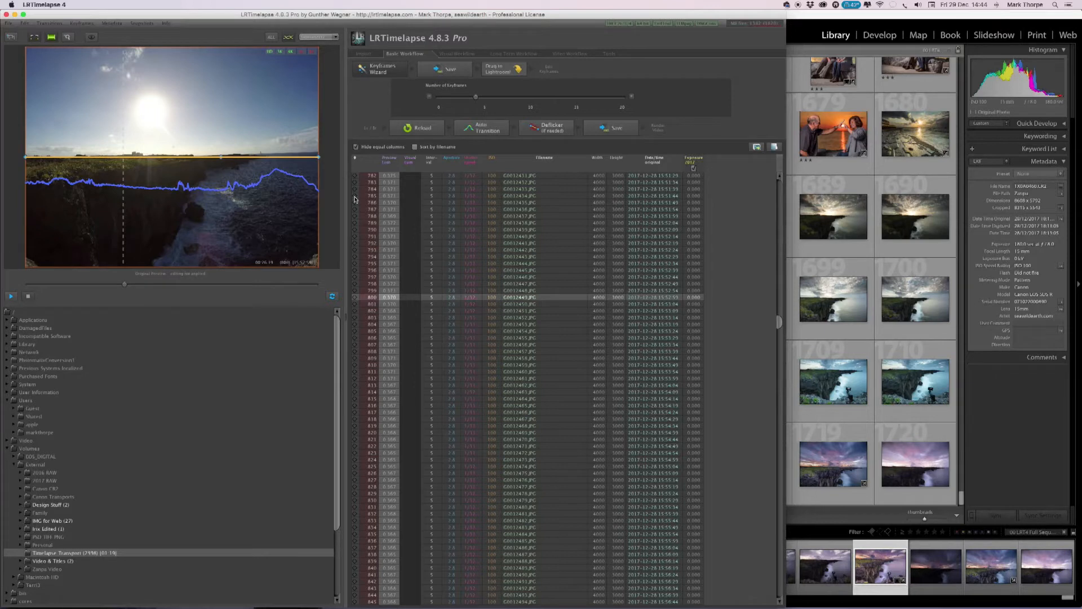
click(355, 196)
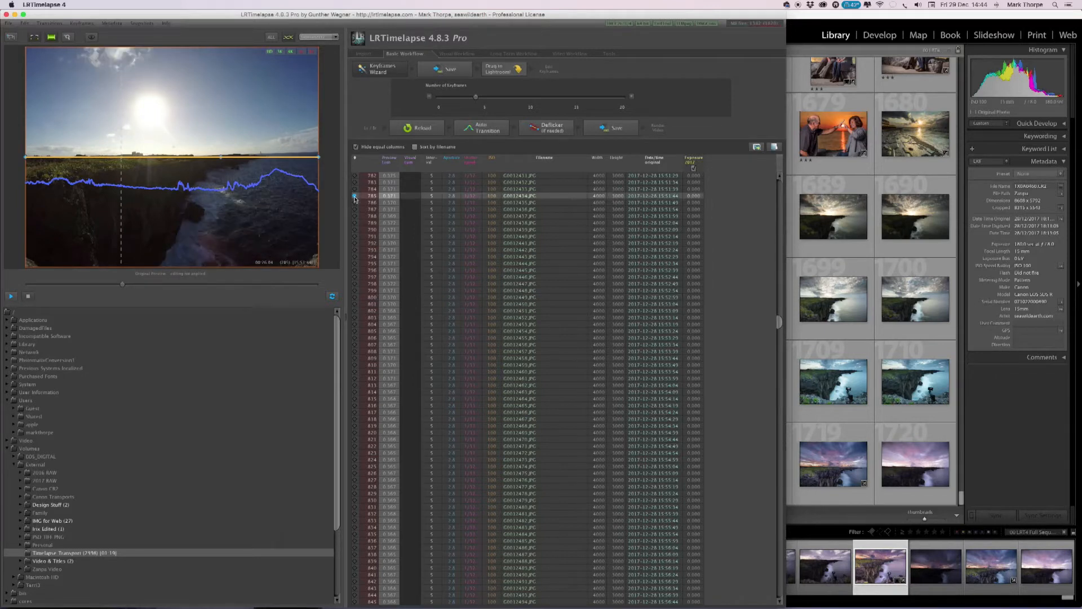
click(355, 290)
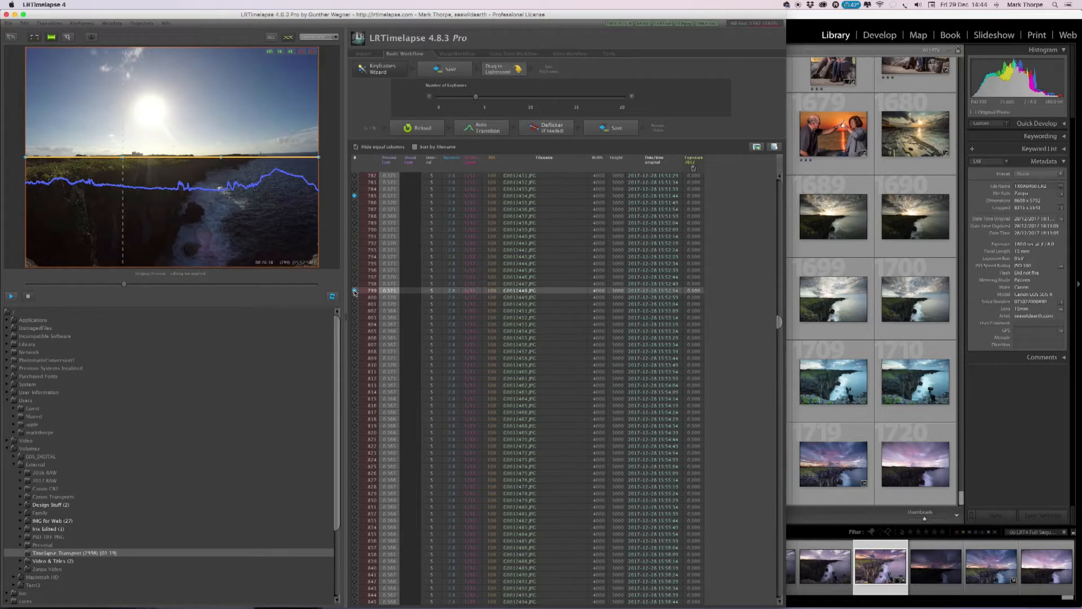
click(355, 291)
click(356, 197)
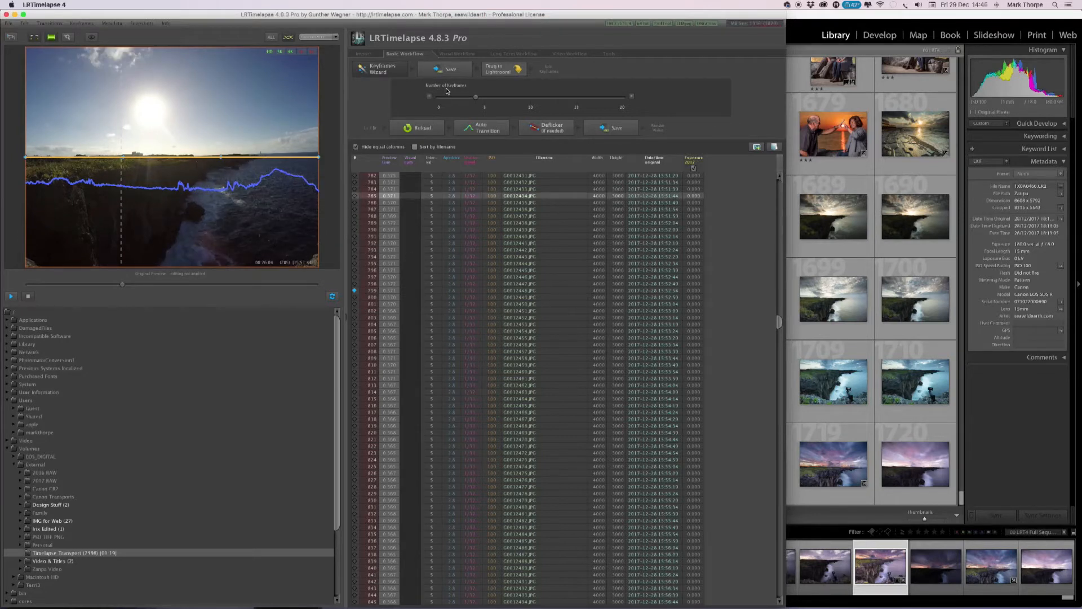
Close the Keyframes Wizard options and save the keyframe metadata to the whole sequence.
click(383, 69)
click(454, 71)
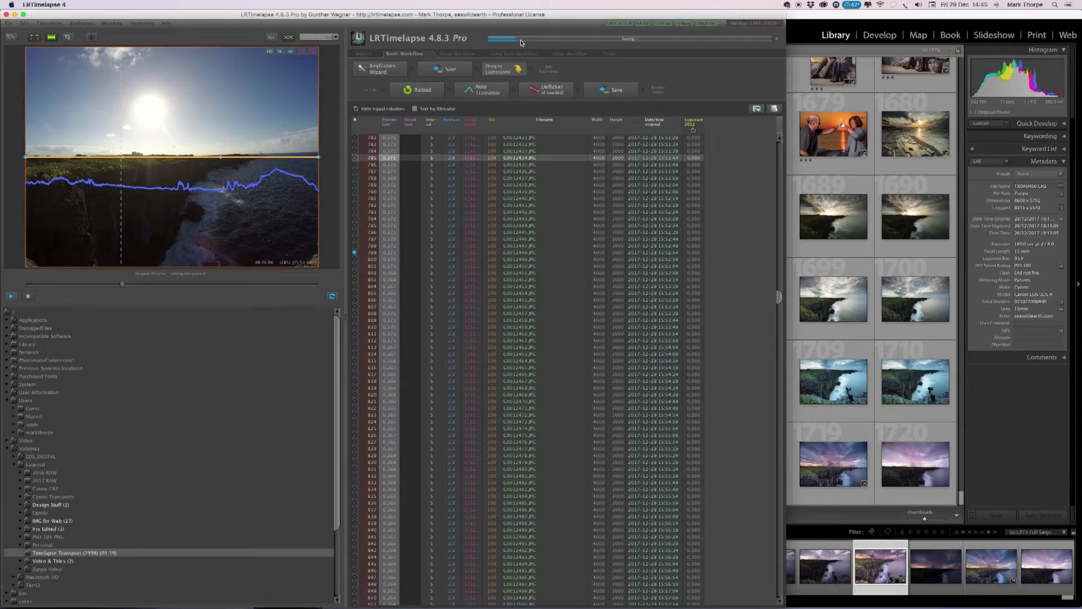
scroll(527, 407, down, 20)
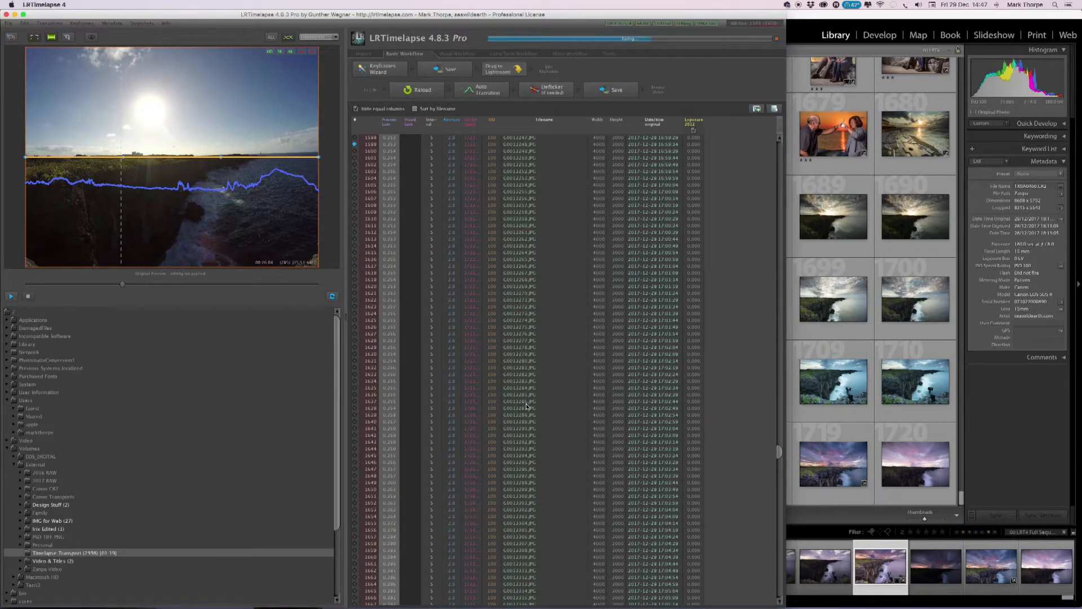
scroll(527, 406, down, 20)
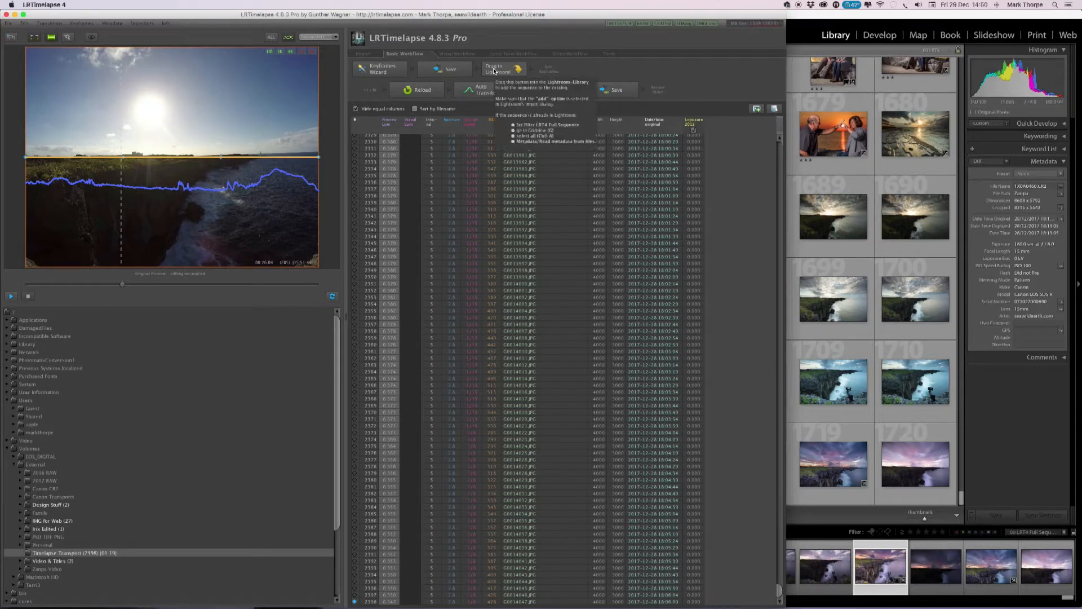
Transfer the sequence to the Lightroom library and import all of its photos with the Add option.
drag(494, 71, 902, 432)
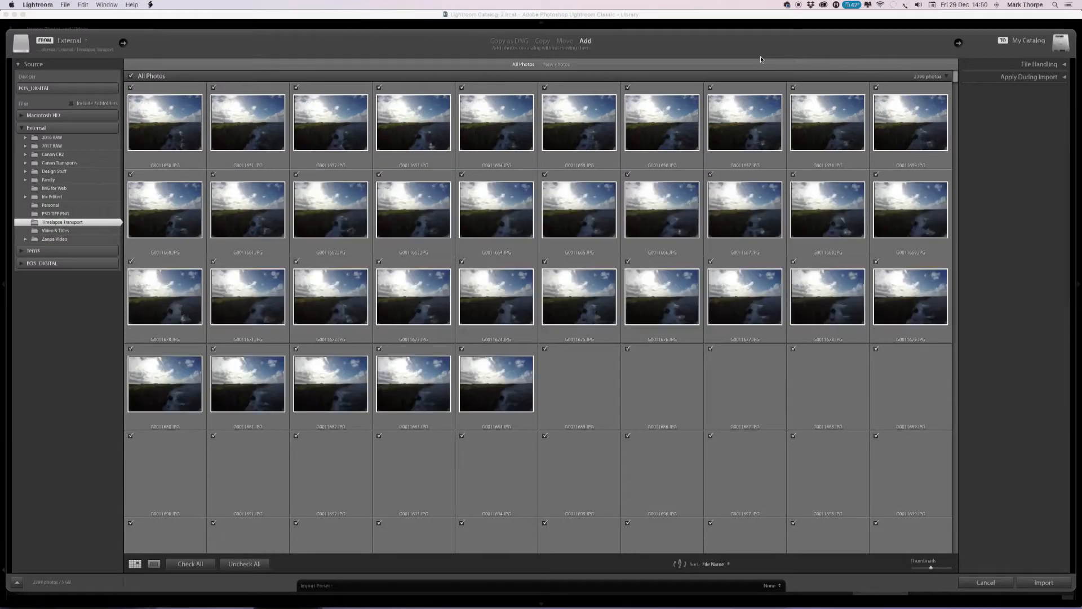
click(176, 91)
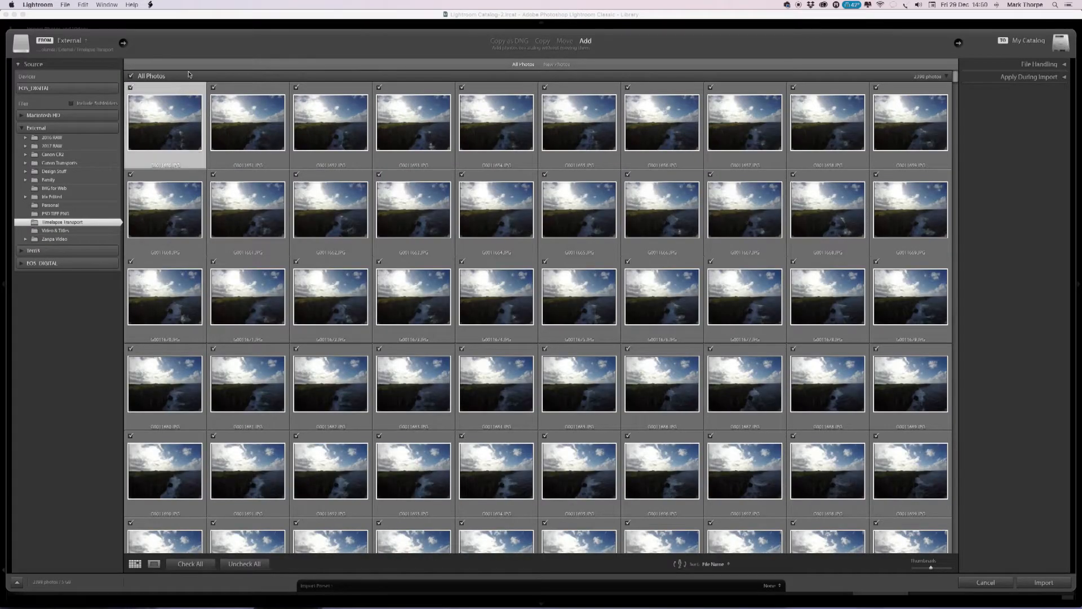
click(83, 4)
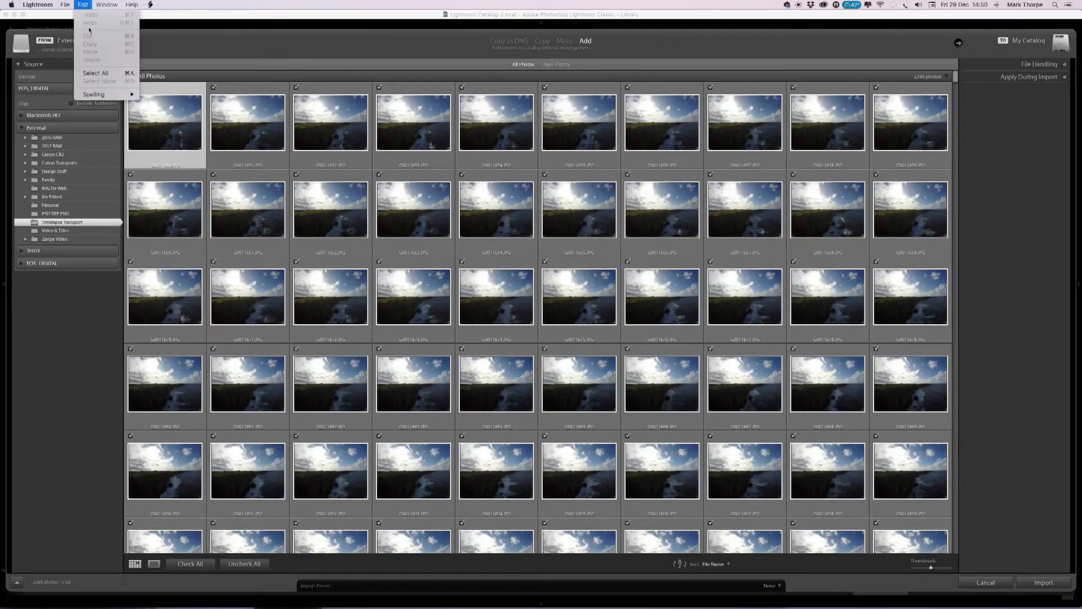
click(96, 73)
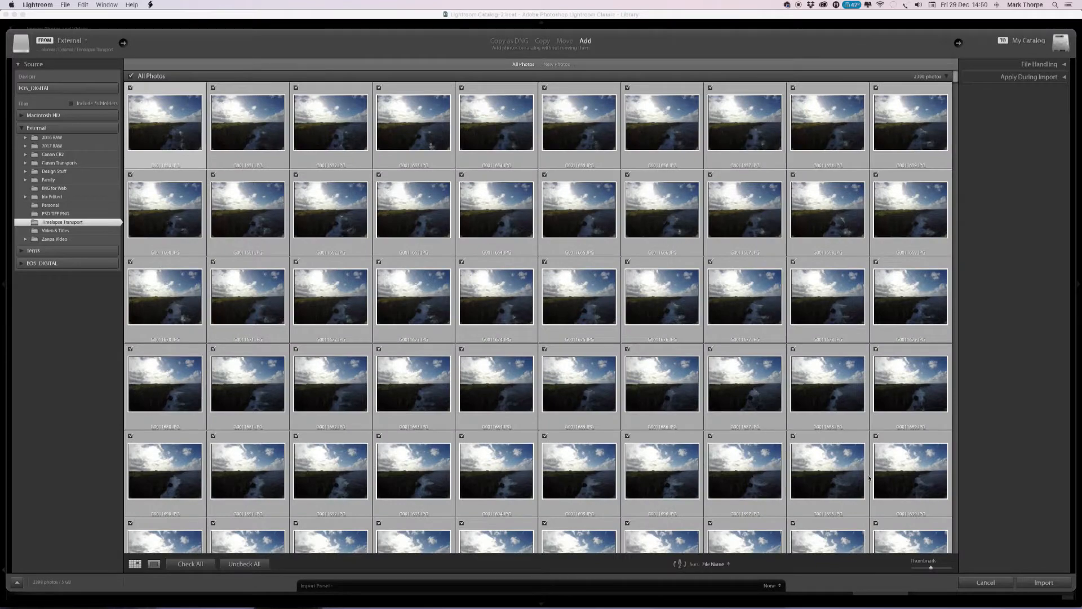
click(1028, 582)
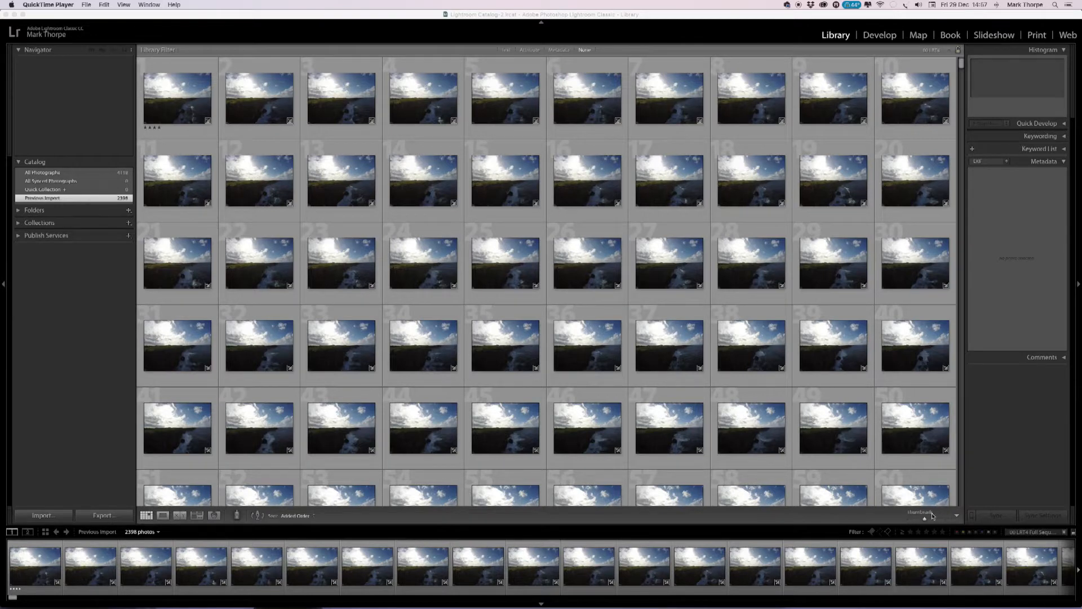
Filter the imported photos with the 01 LRT4 Keyframes preset and open the first keyframe in the Develop module.
click(1022, 532)
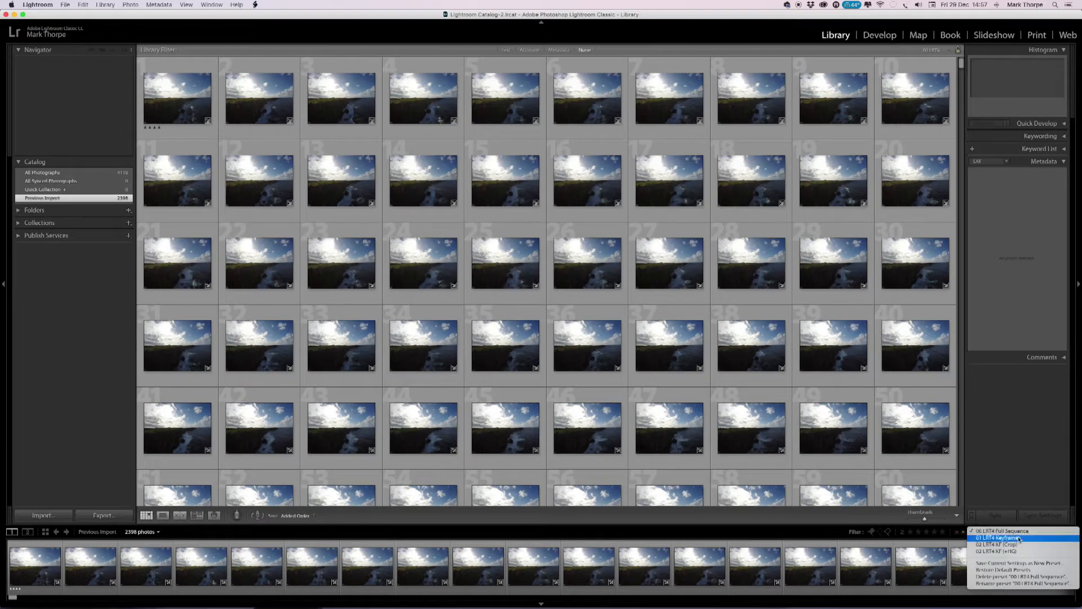
click(1012, 539)
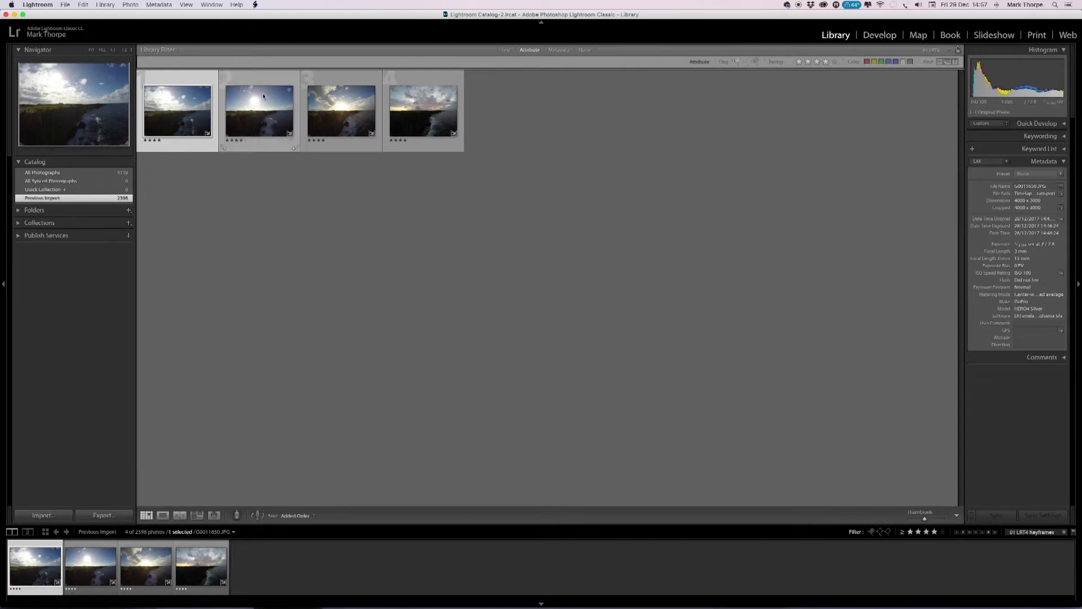
click(872, 35)
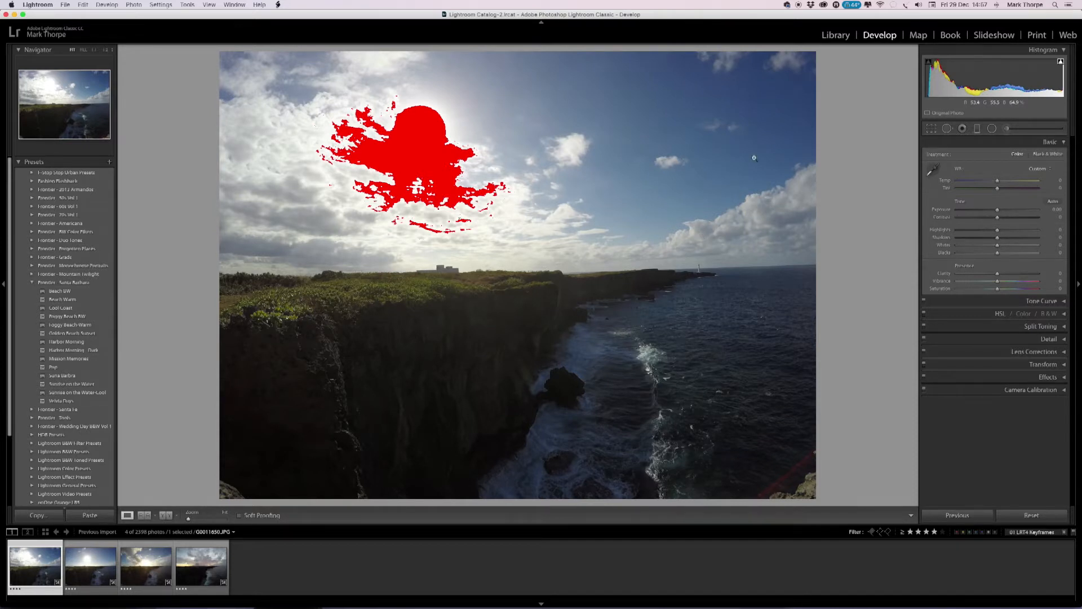
Straighten the first keyframe by about 1.6 degrees and crop it to 16 x 9, shifting the frame to include more sky.
click(932, 128)
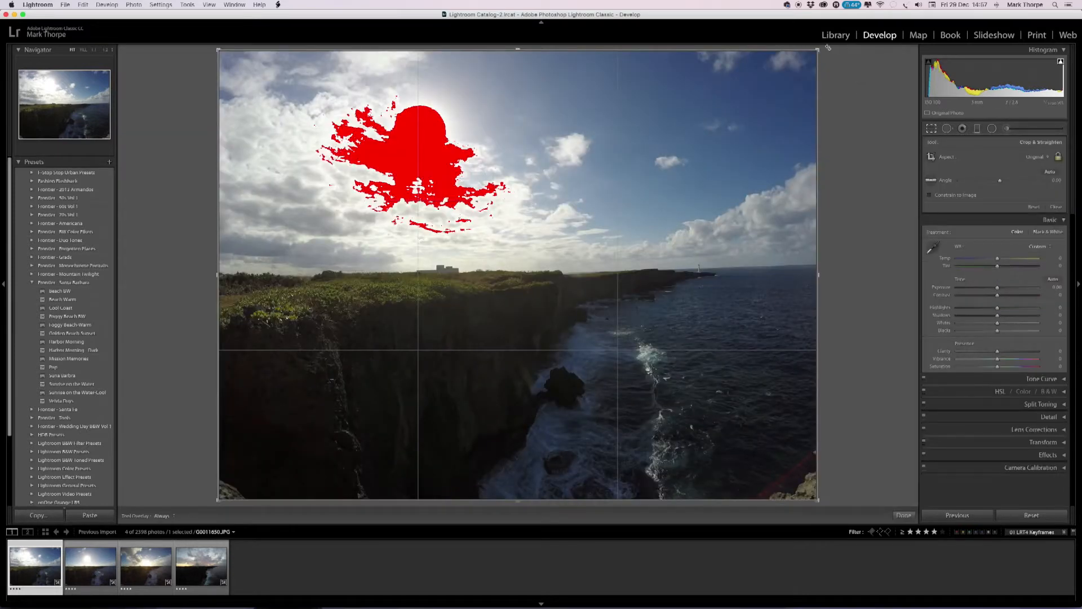
drag(824, 49, 829, 58)
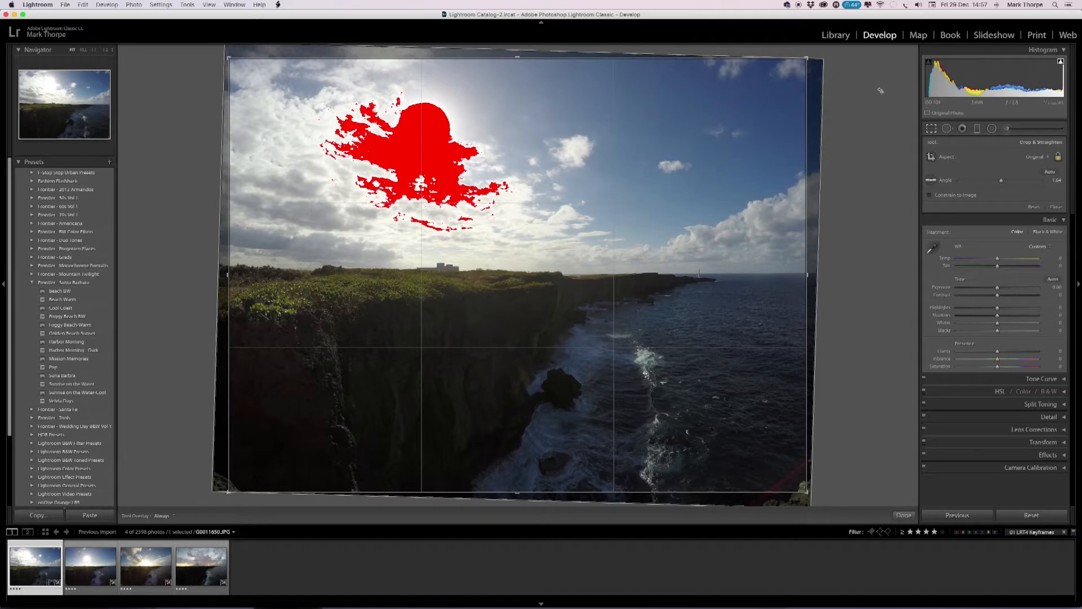
click(1036, 157)
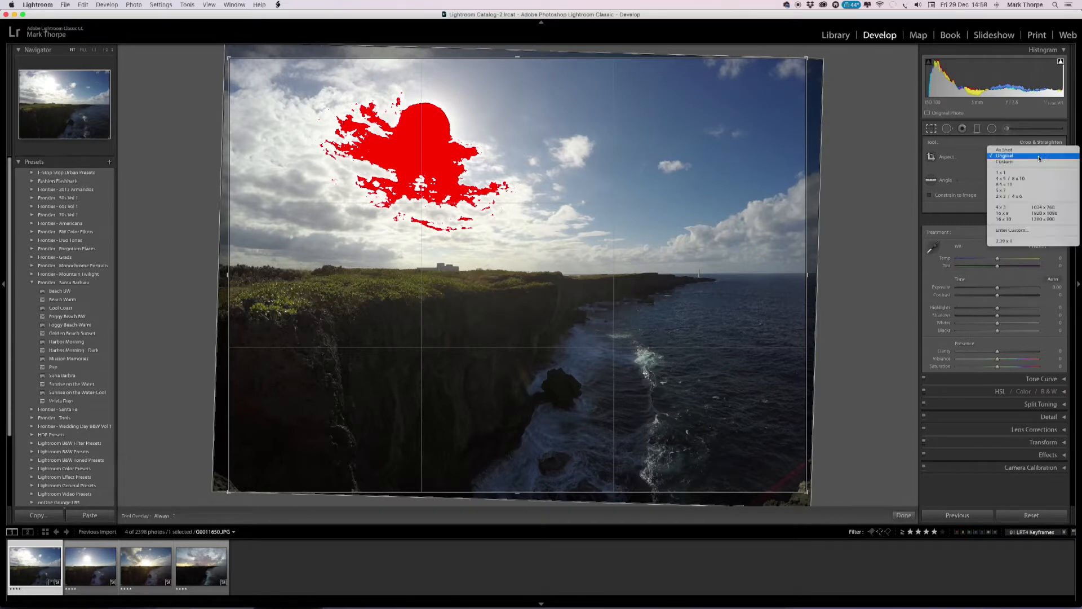
click(1019, 214)
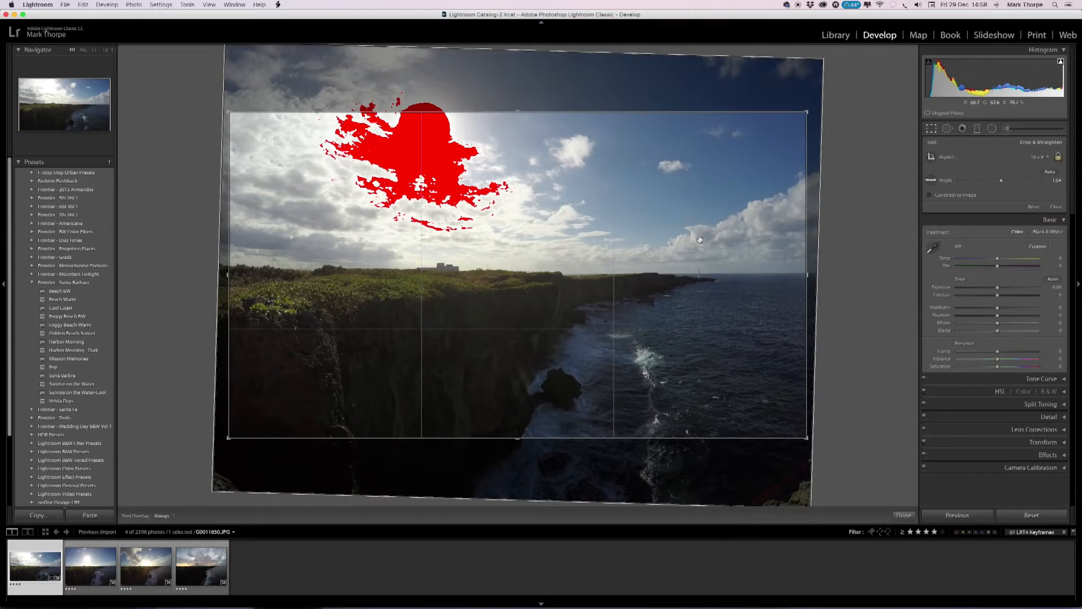
drag(699, 254, 697, 270)
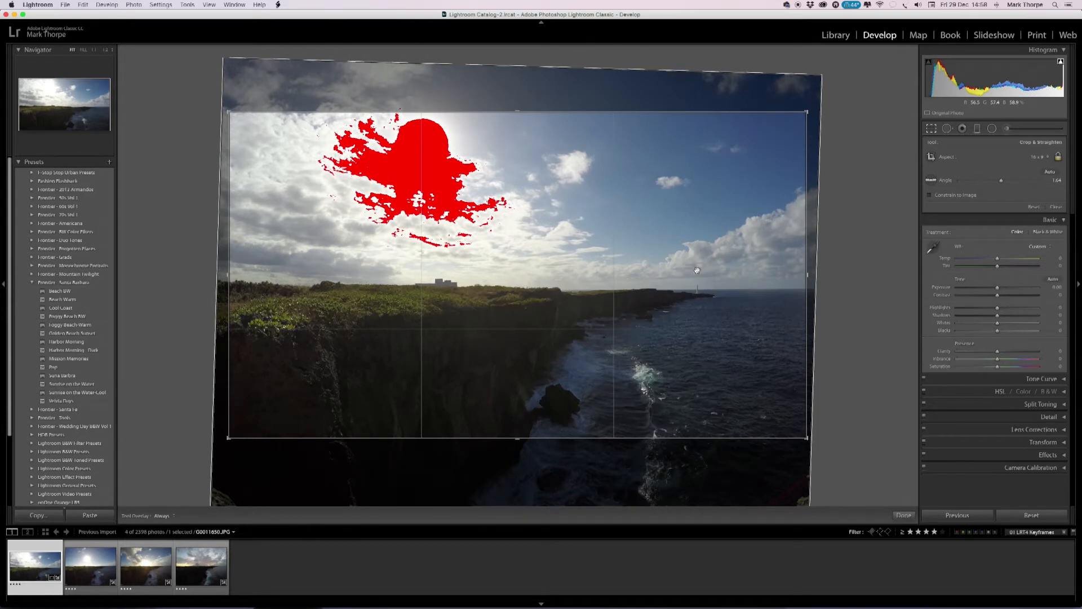
click(931, 129)
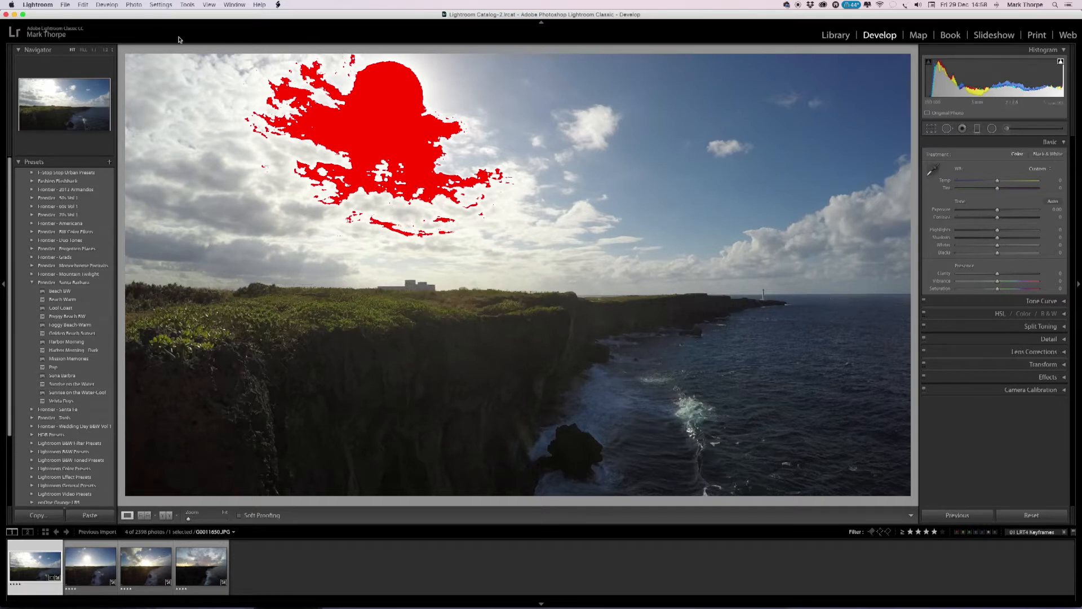
Copy only the Process Version and Crop settings, including Straighten Angle and Aspect Ratio, from the first keyframe.
click(158, 5)
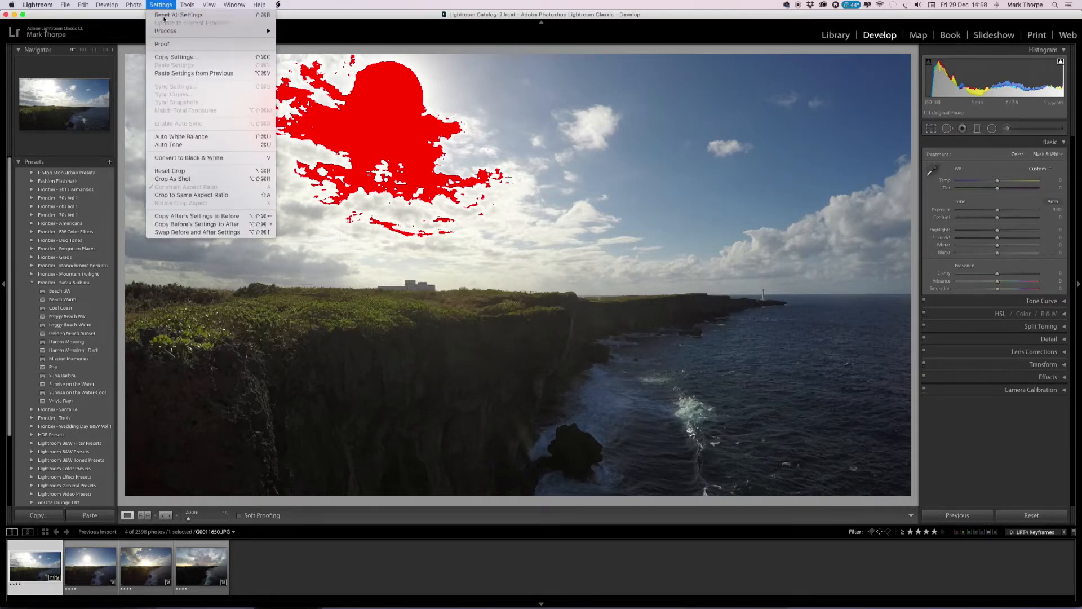
click(169, 57)
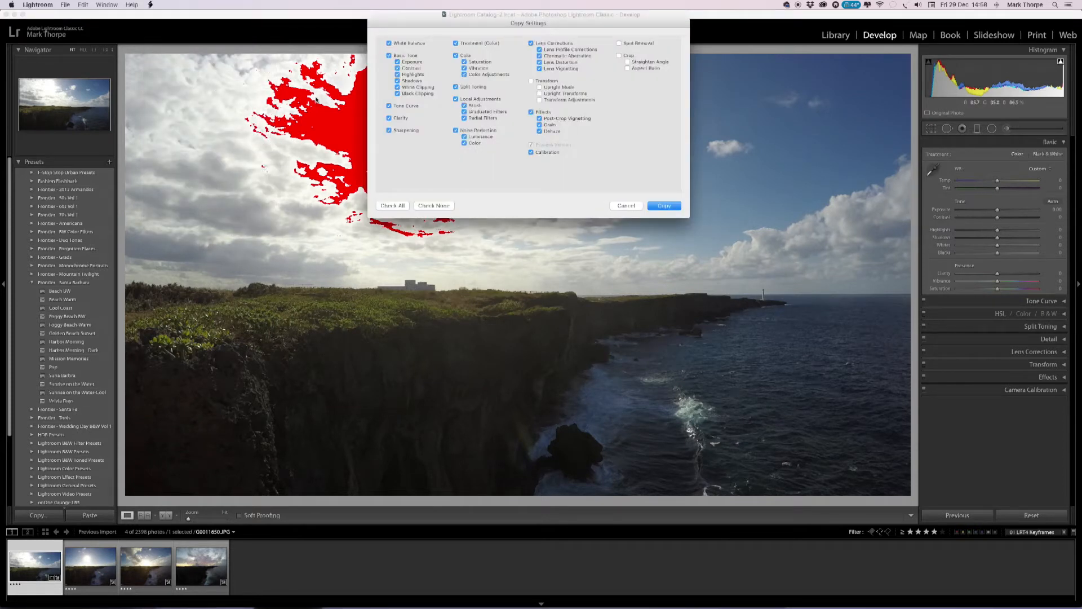
click(434, 205)
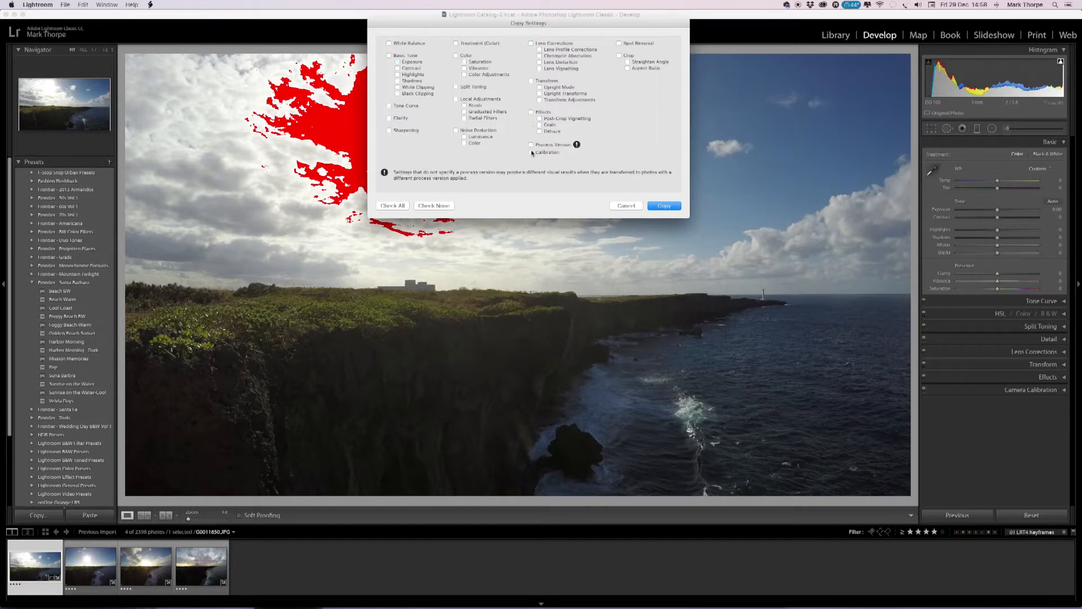
click(531, 144)
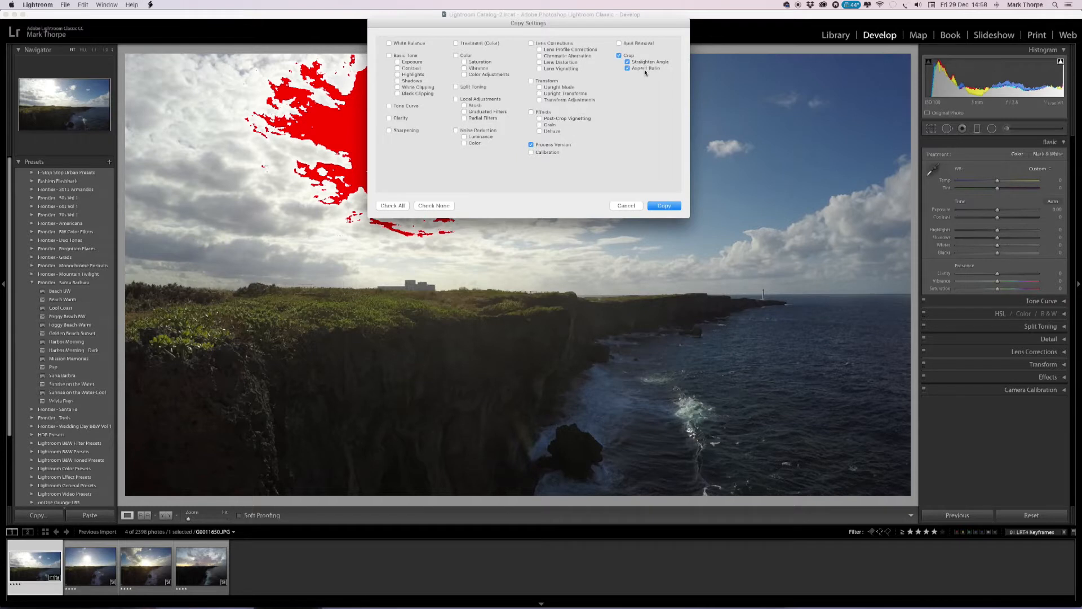
click(663, 207)
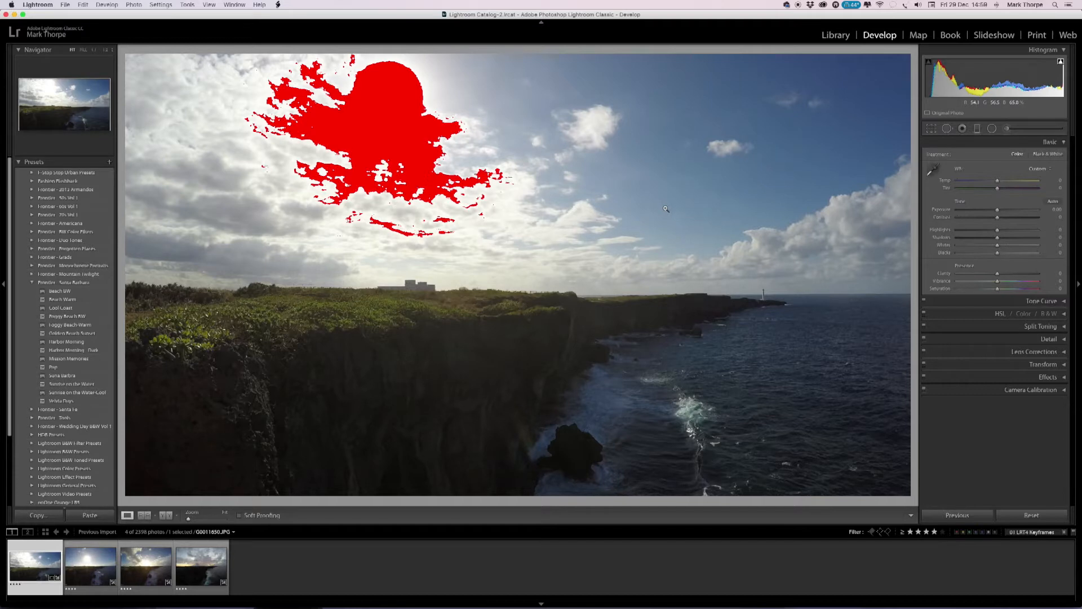
Paste the copied crop settings onto the second, third and fourth keyframes.
key(Right)
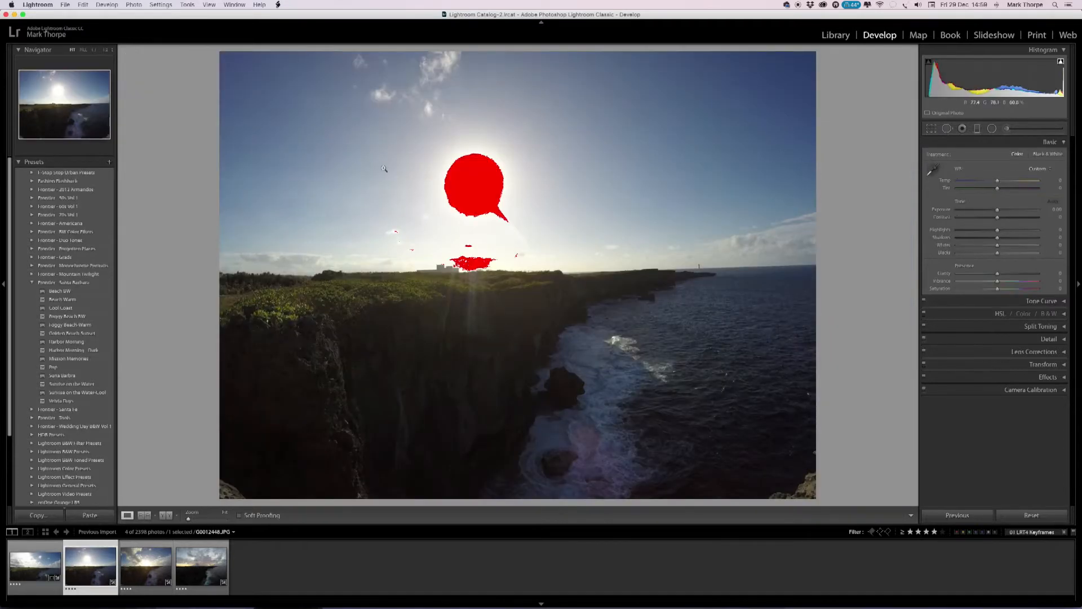
click(166, 4)
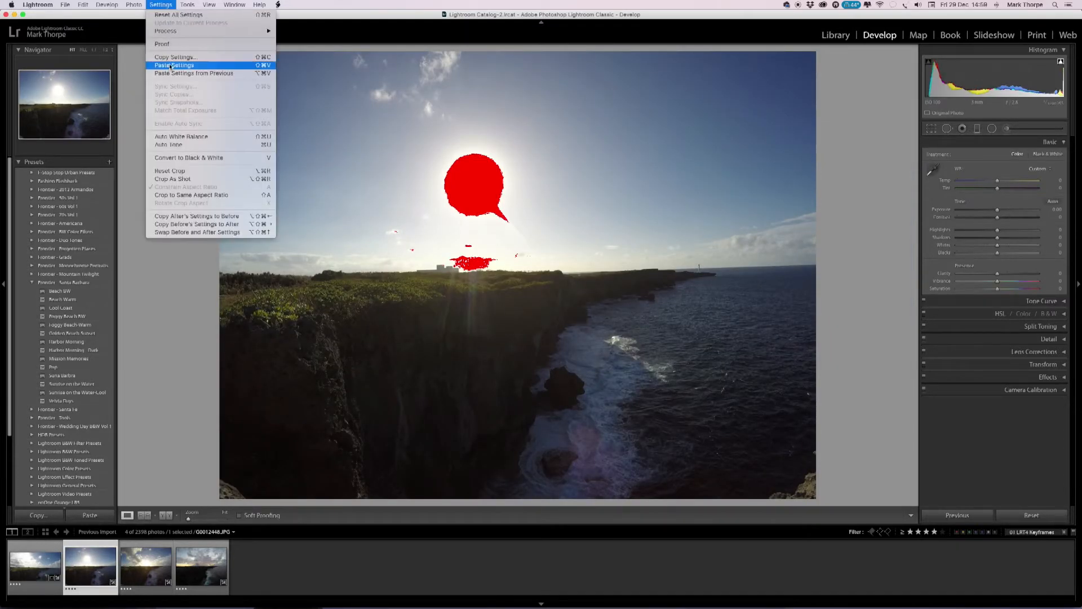
click(173, 66)
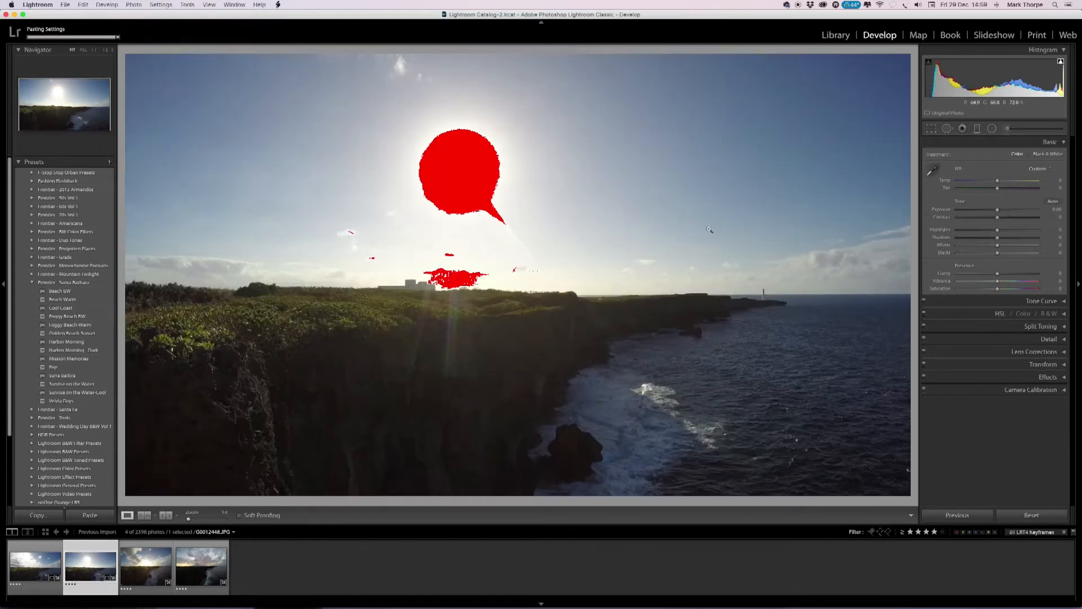
key(Right)
click(161, 4)
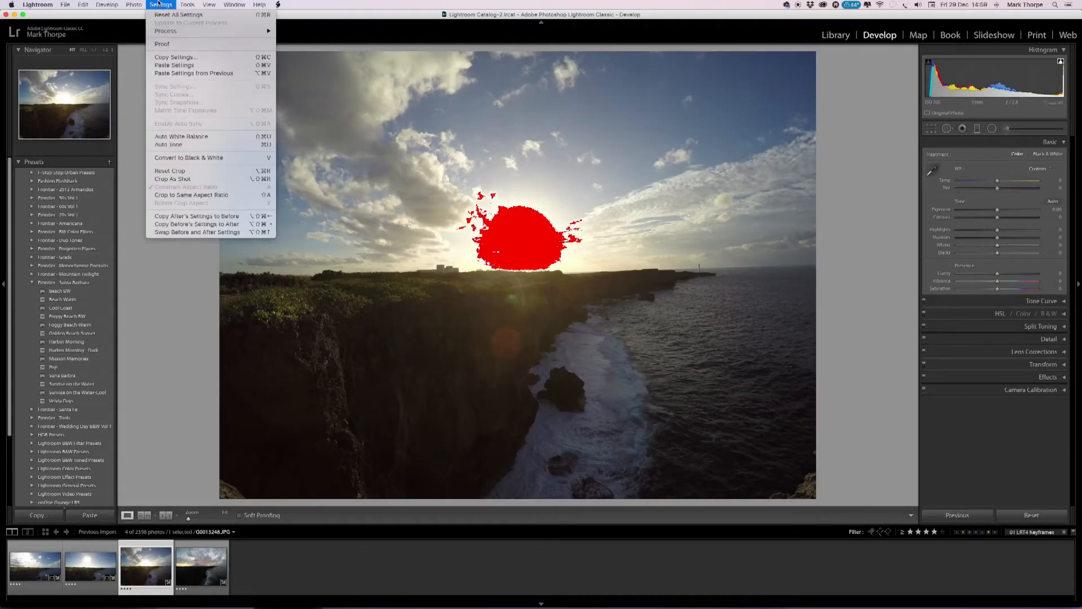
click(170, 65)
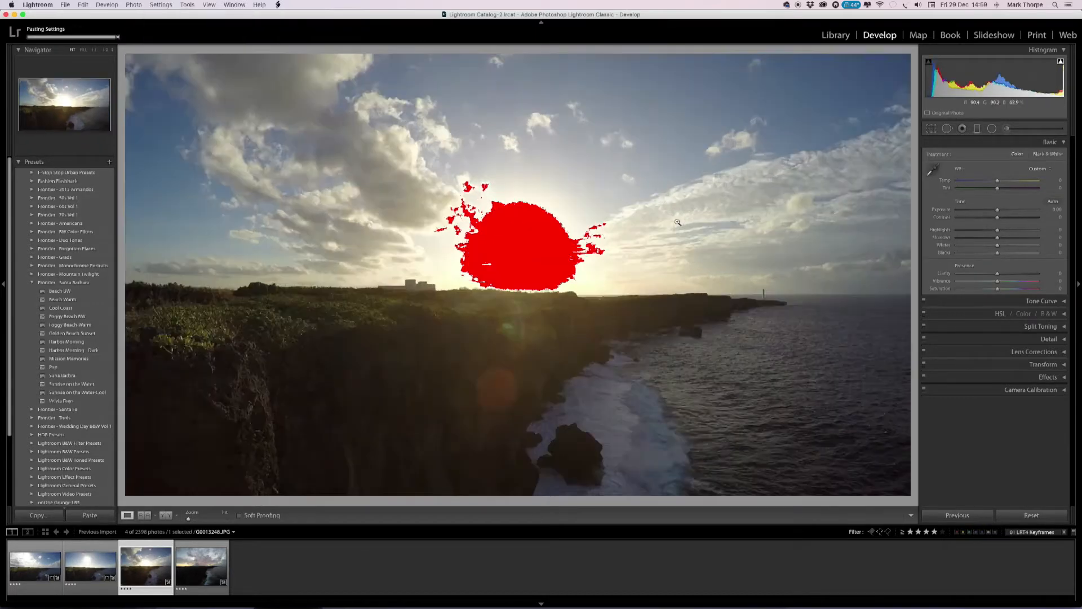
key(Right)
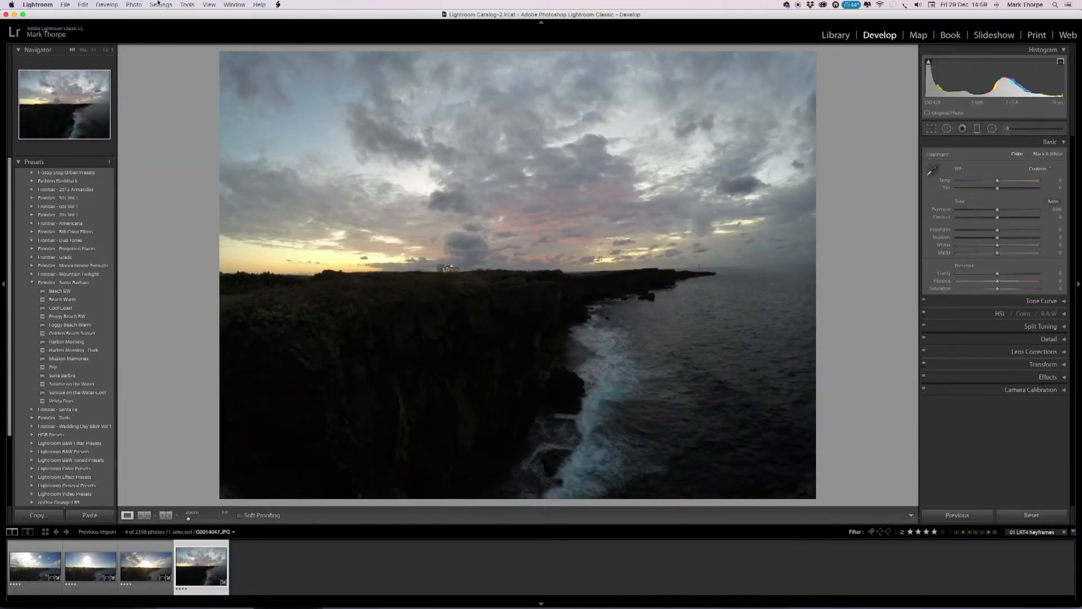
click(161, 5)
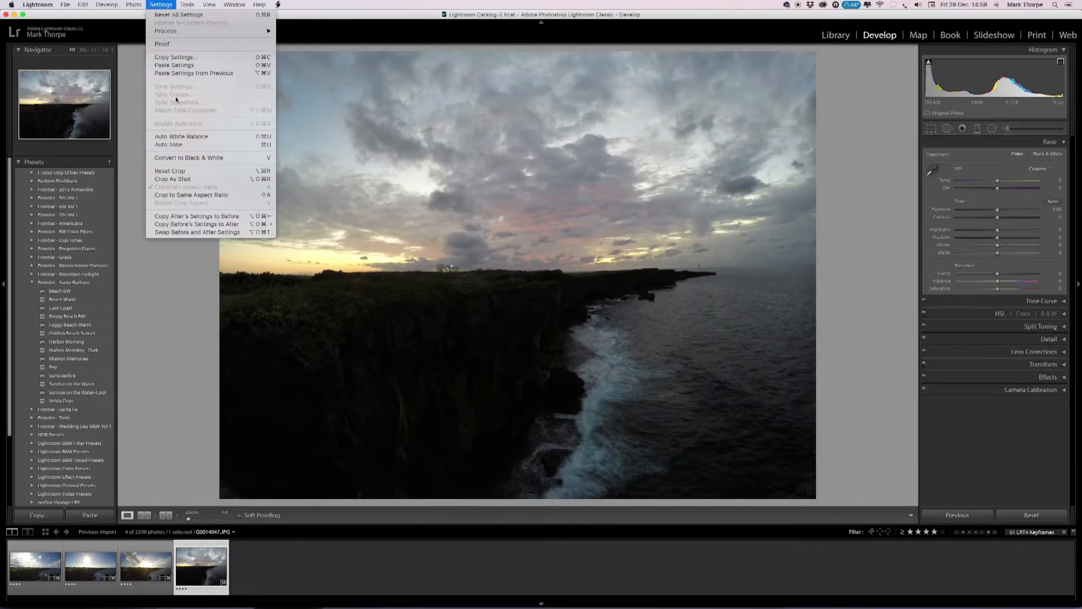
click(179, 66)
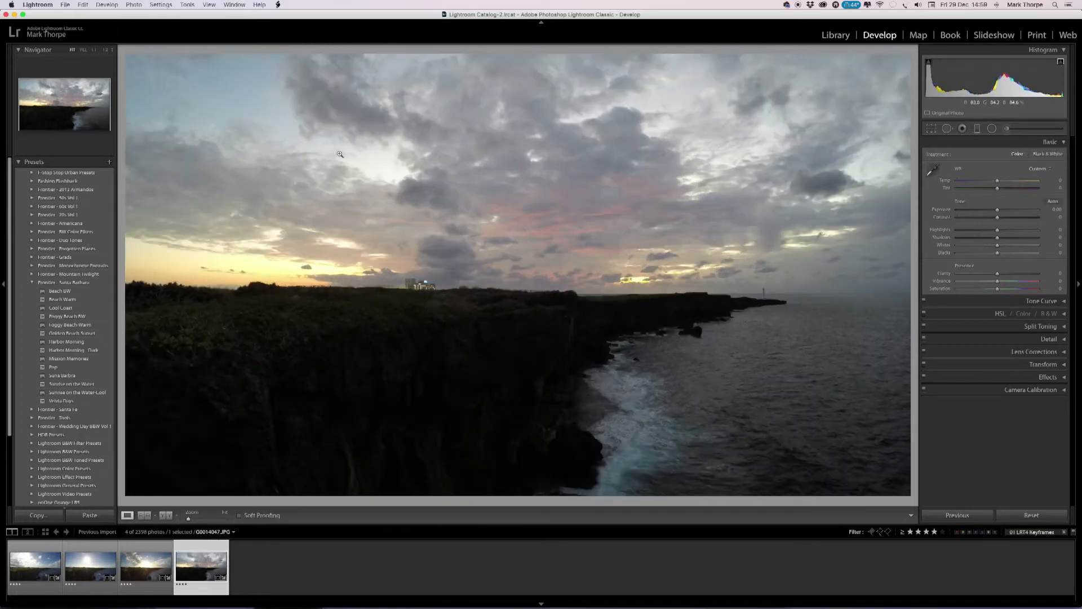
Return to the first keyframe and turn off the highlight clipping overlay.
key(Left)
key(Left)
key(Left)
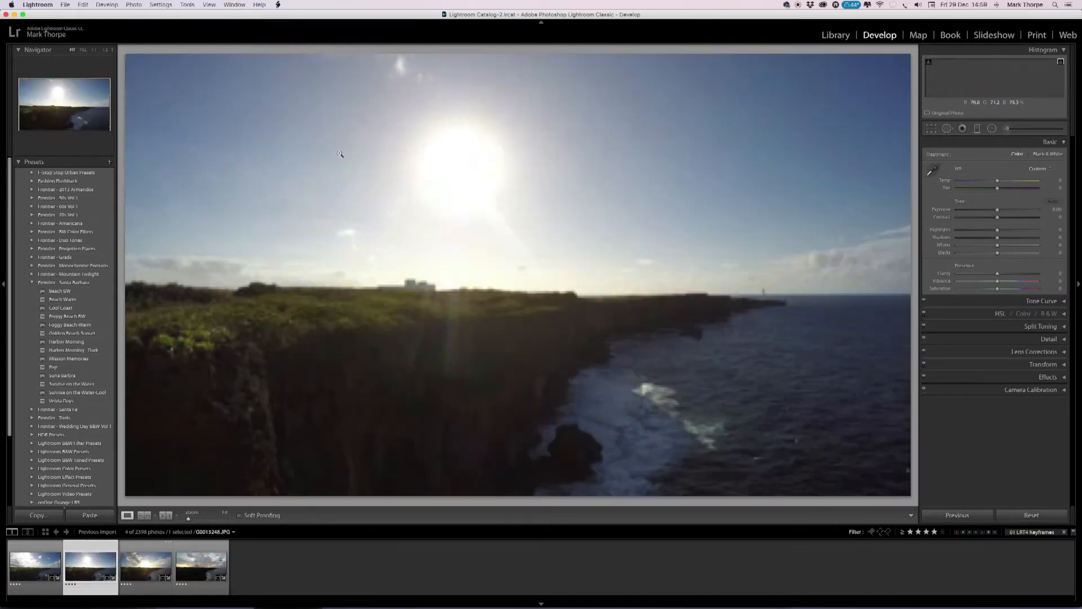
key(j)
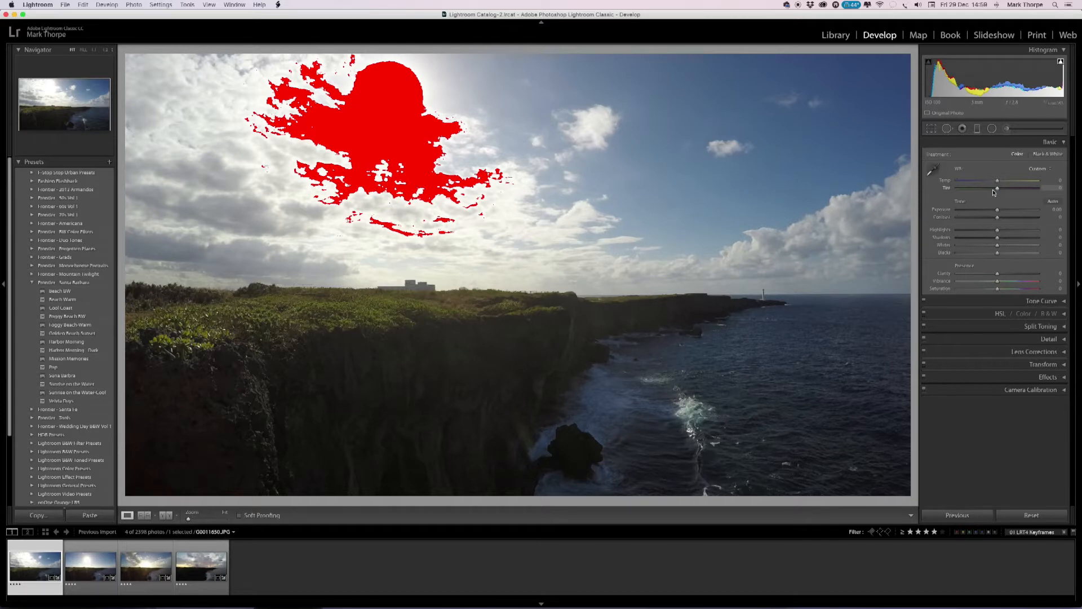
Set Highlights to -40 and Shadows to +21 on the first keyframe, and increase its Dehaze amount.
mouse_move(999, 232)
mouse_down()
mouse_move(981, 232)
mouse_move(1007, 239)
mouse_up()
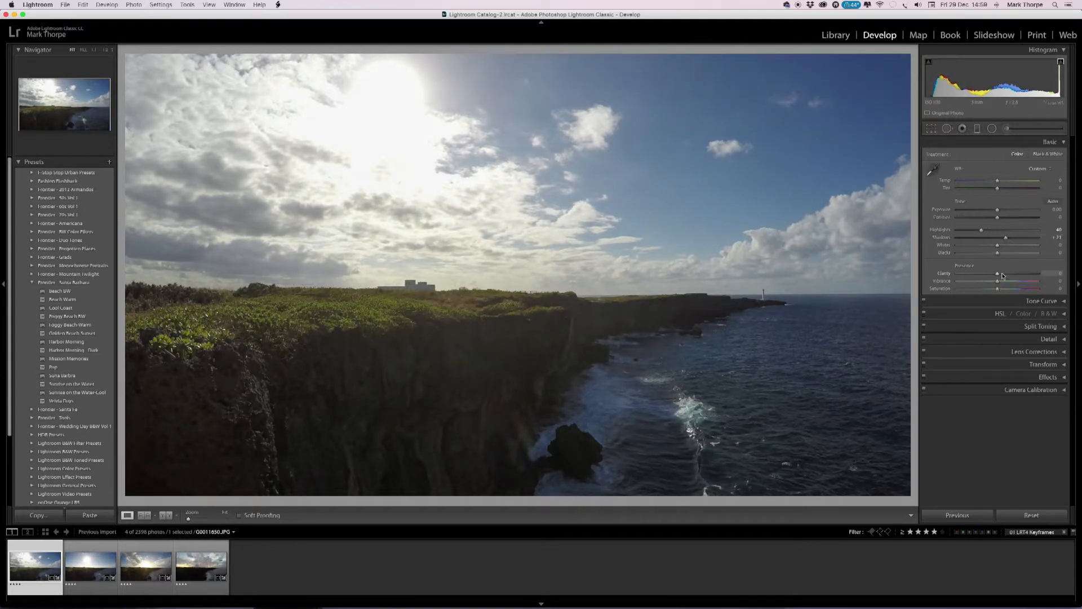
click(1065, 378)
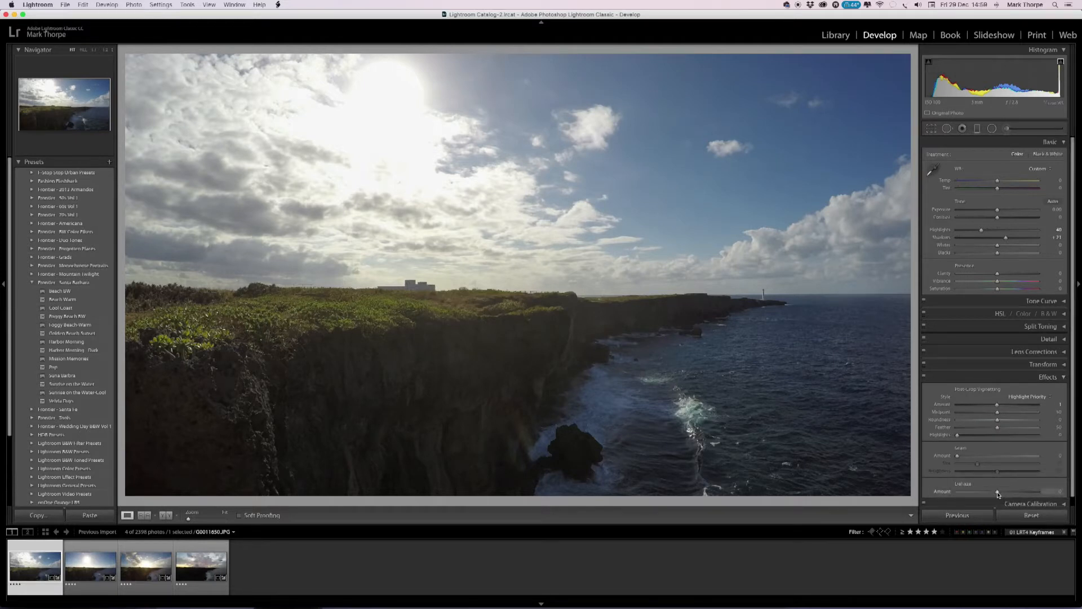
drag(997, 491, 1013, 494)
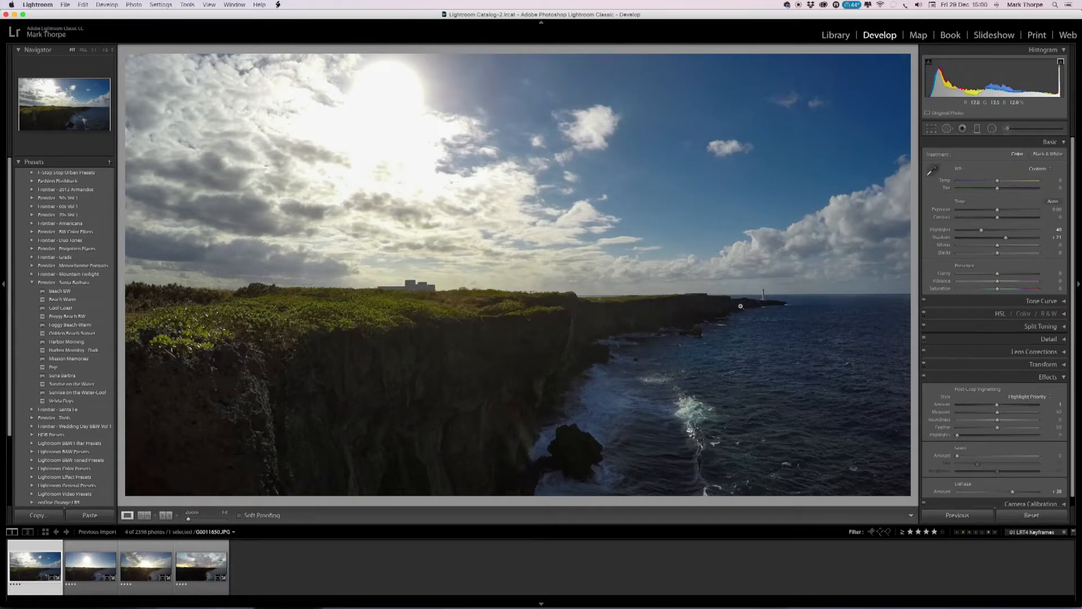
Enable Remove Chromatic Aberration on the first keyframe and check its sharpening and noise reduction settings.
click(1065, 354)
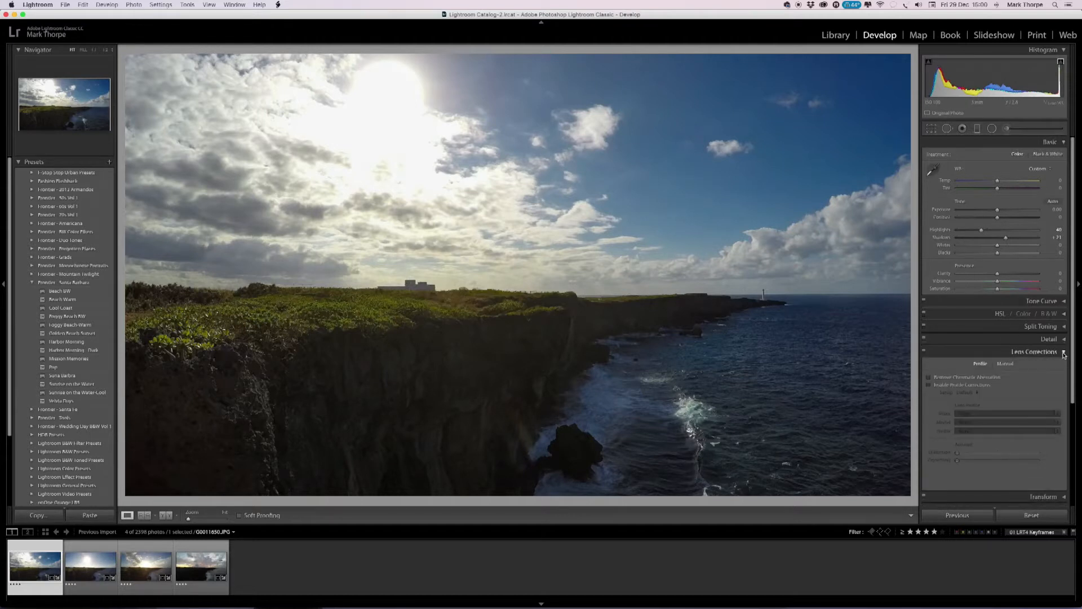
click(929, 377)
click(1064, 353)
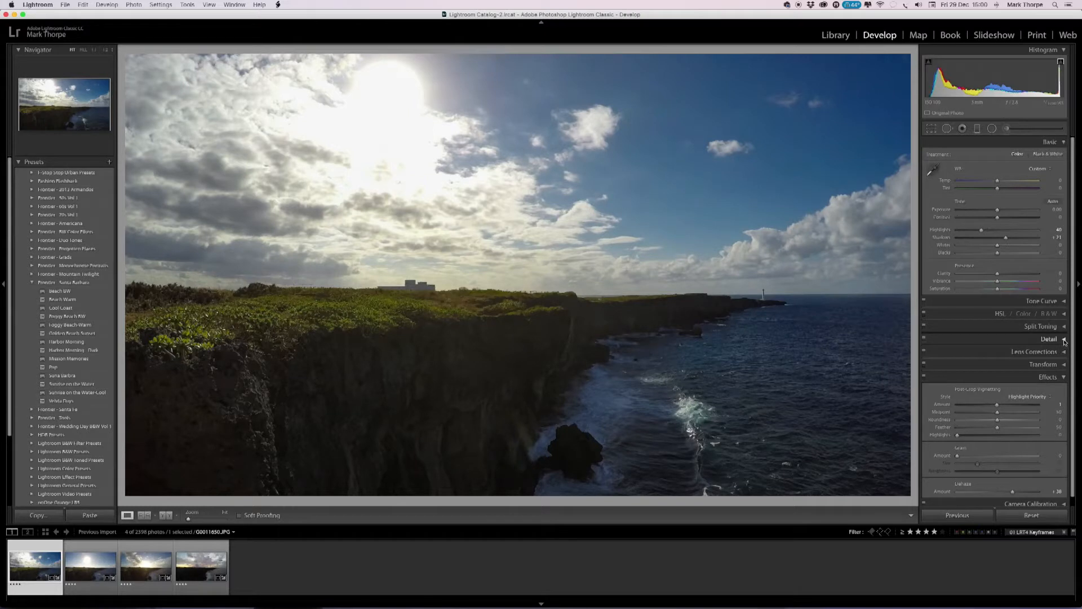
click(1065, 341)
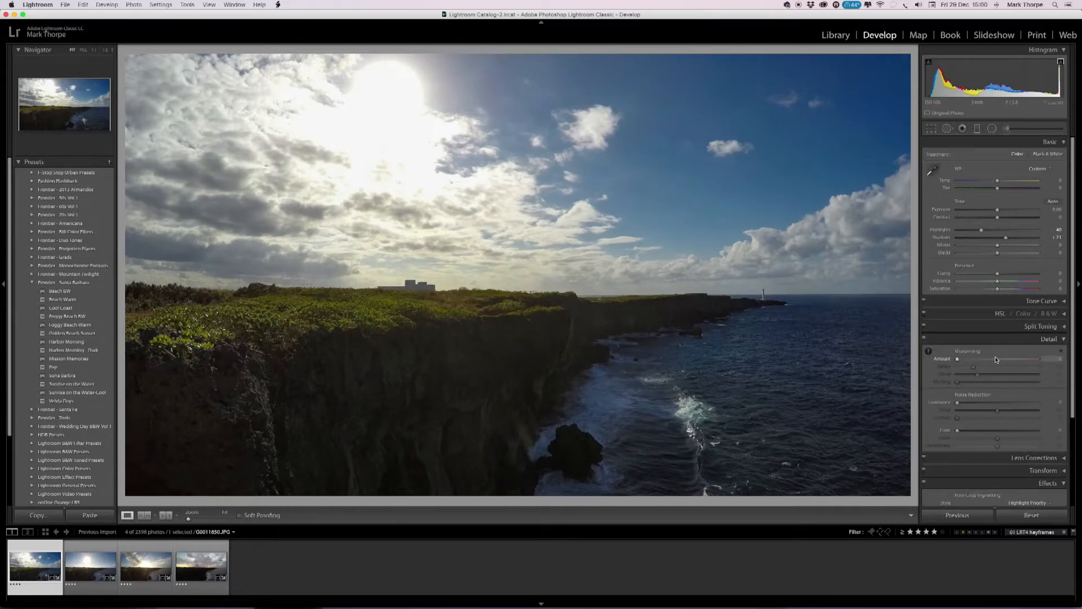
click(1064, 340)
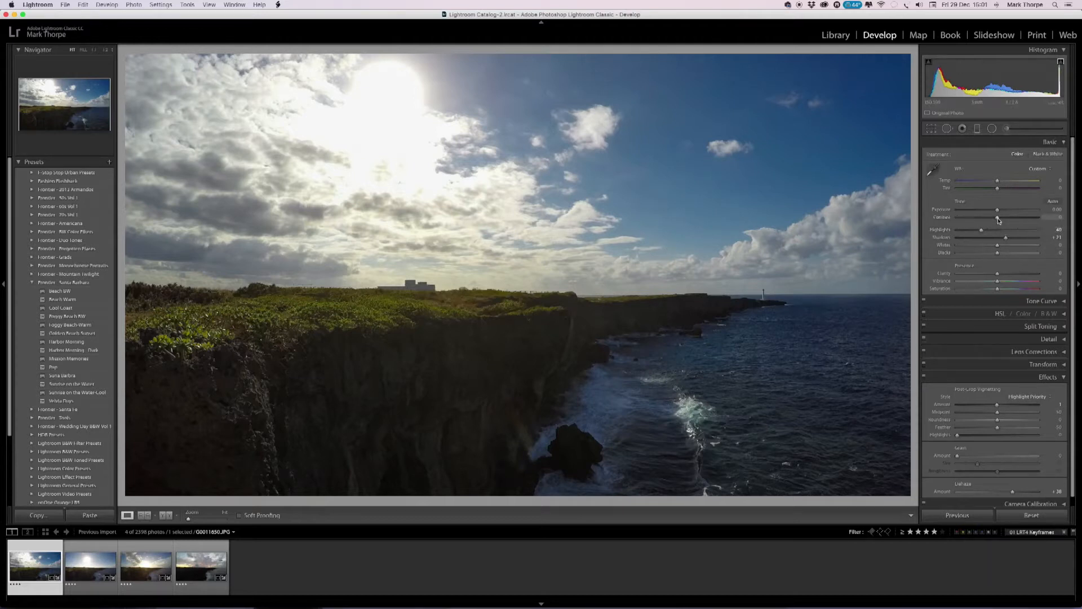
Set the first keyframe's Contrast to +10, Whites to -5, Clarity to about +36 and Vibrance to +22.
drag(999, 220, 1003, 219)
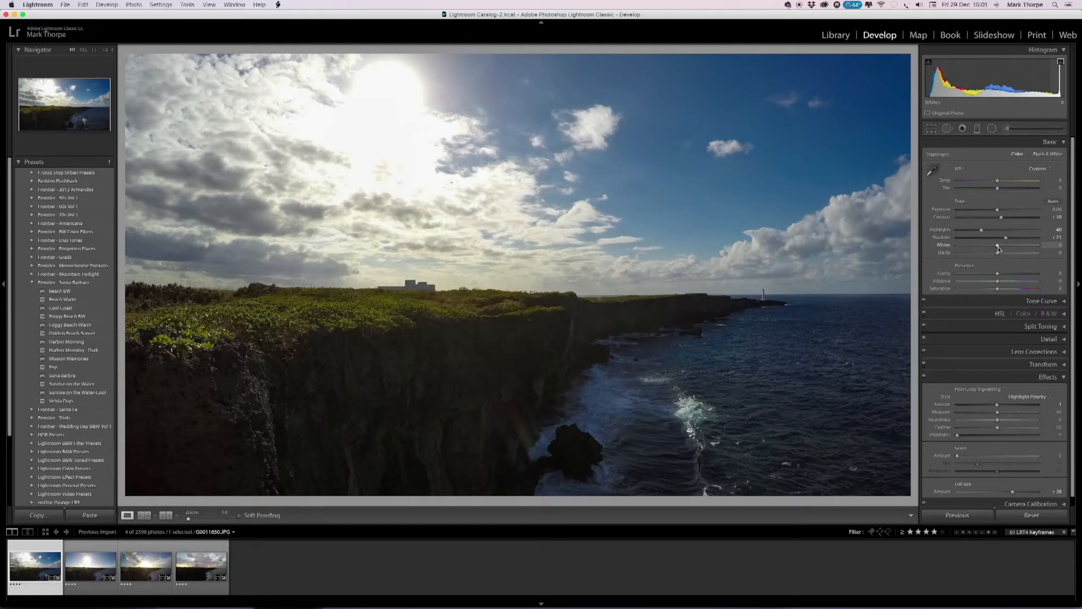
drag(997, 250, 1007, 284)
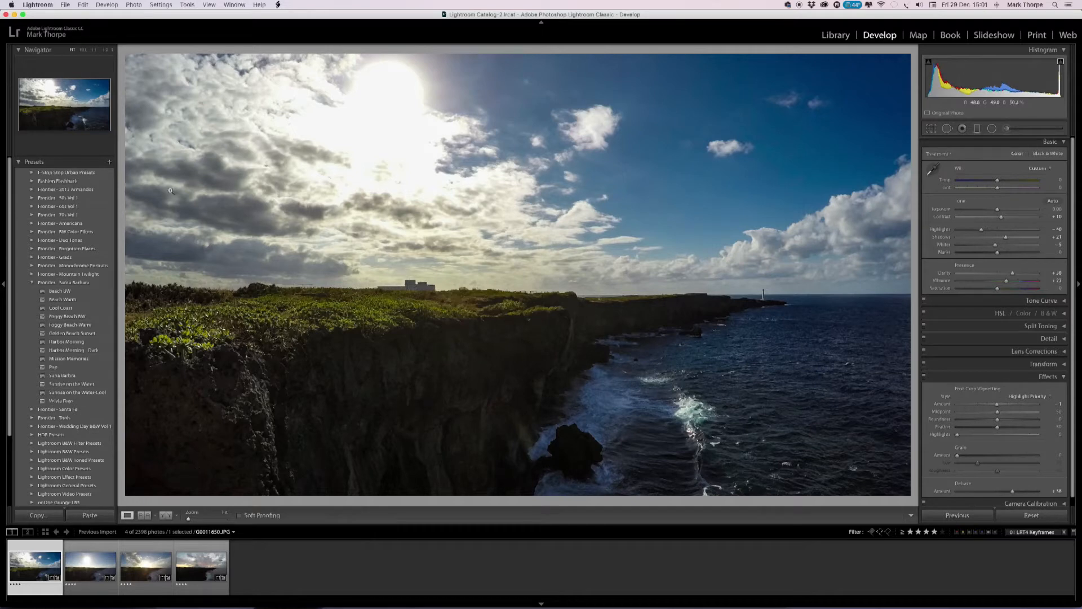
Select all four keyframes in the Library and run the 01 LRTimelapse Sync Keyframes script on them.
click(836, 36)
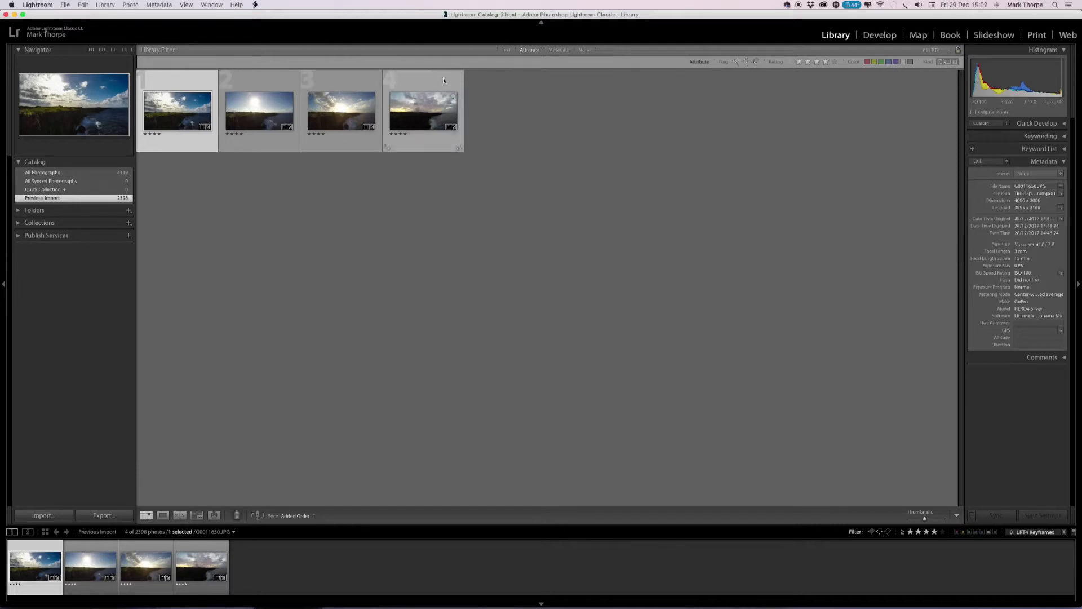
key(super+a)
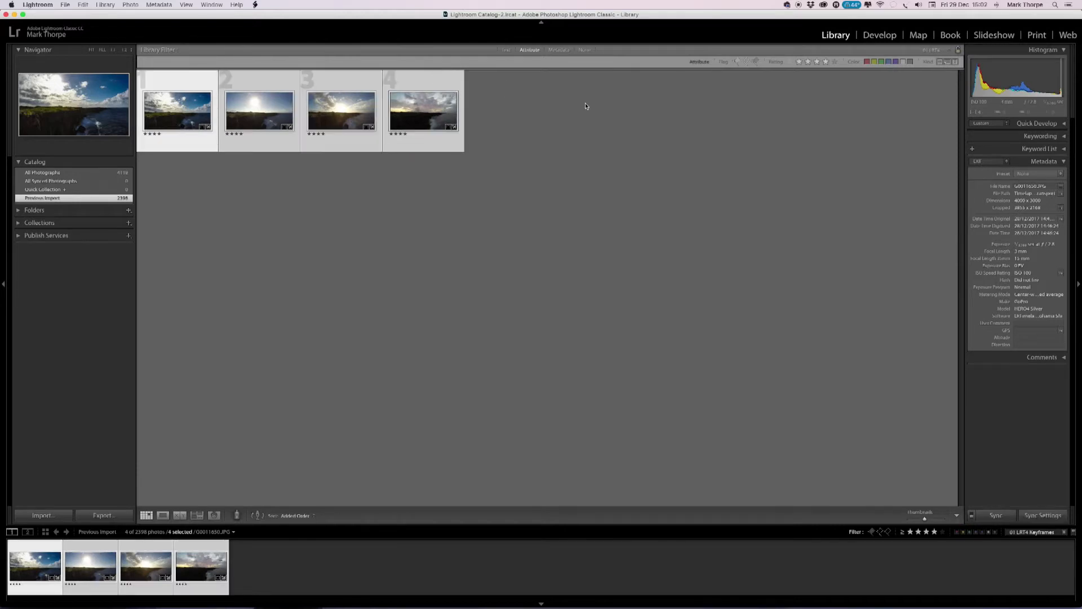
click(255, 5)
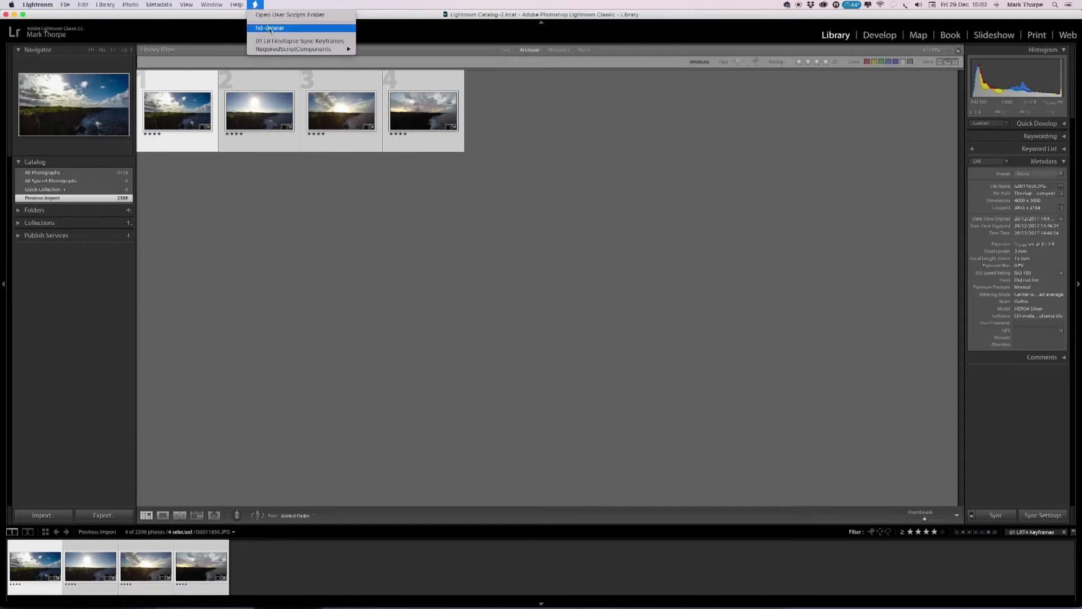
click(312, 41)
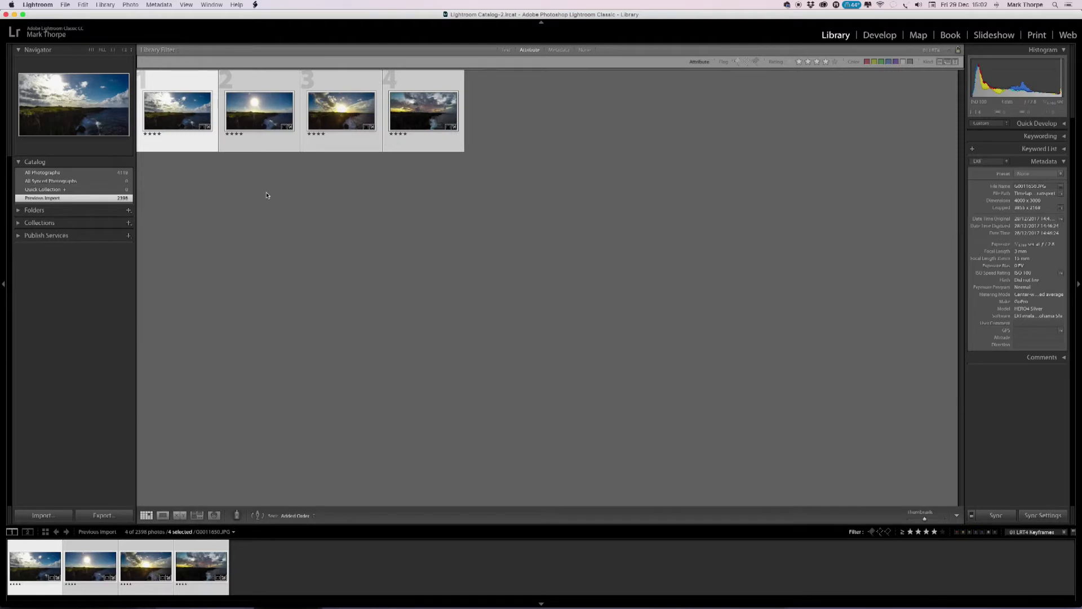
Open only the second keyframe in the Develop module and set its Shadows to +28.
click(258, 114)
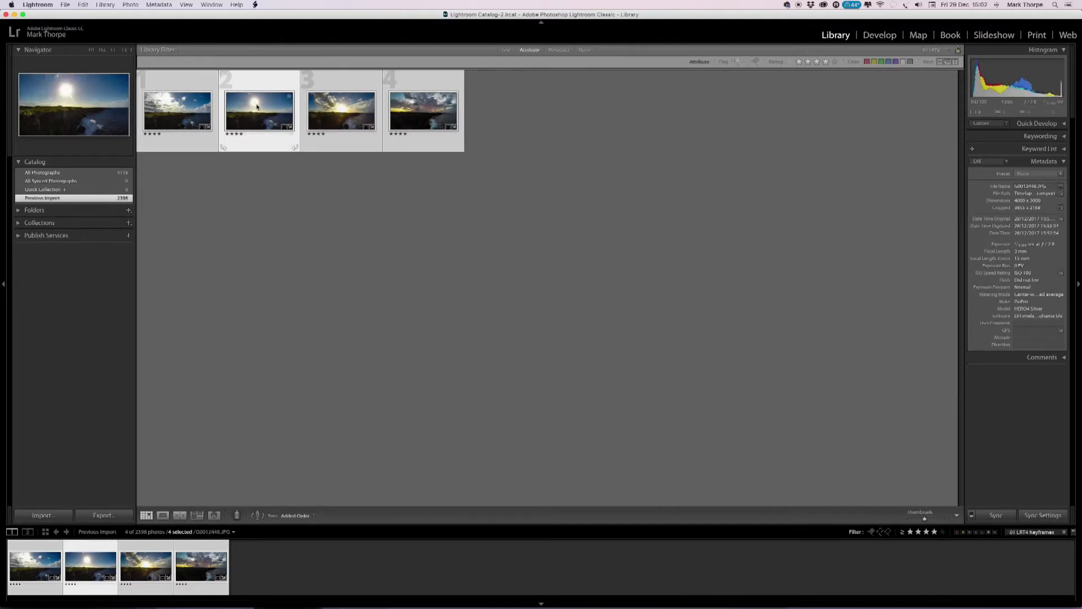
click(259, 80)
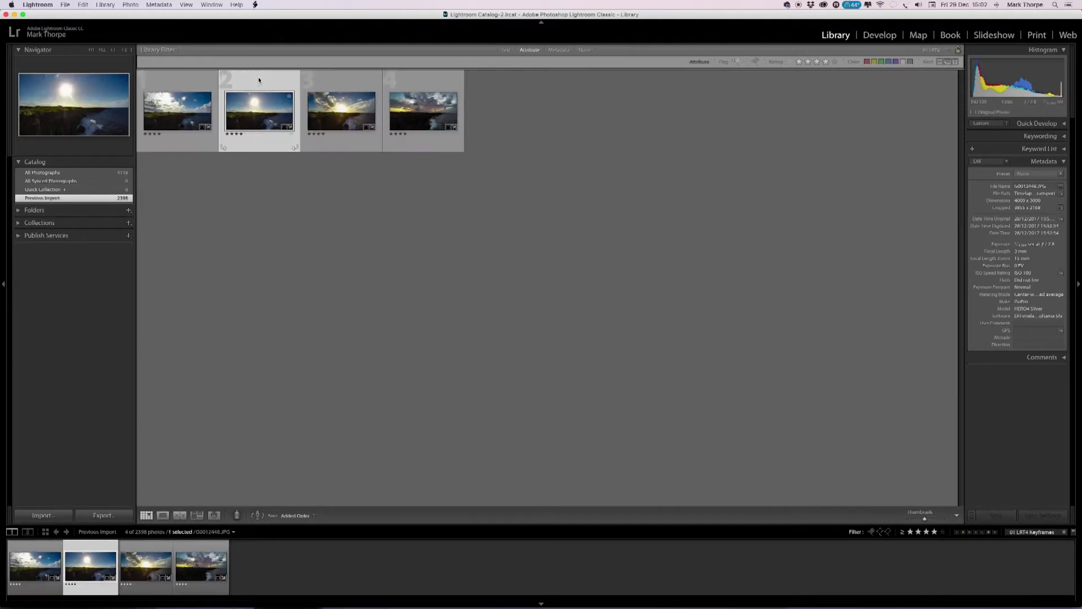
click(880, 35)
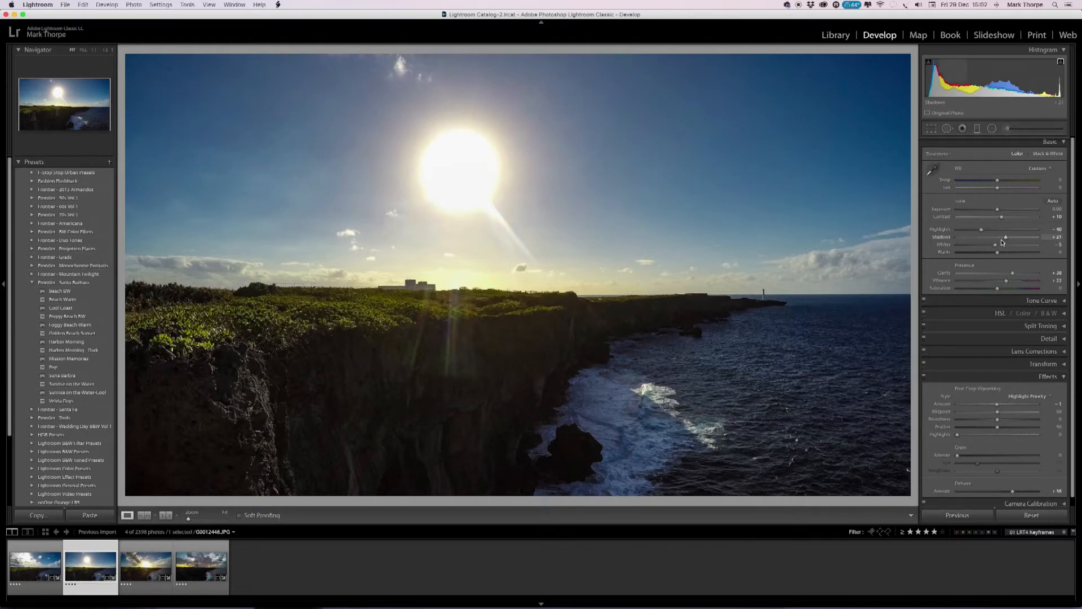
drag(1008, 239, 1009, 238)
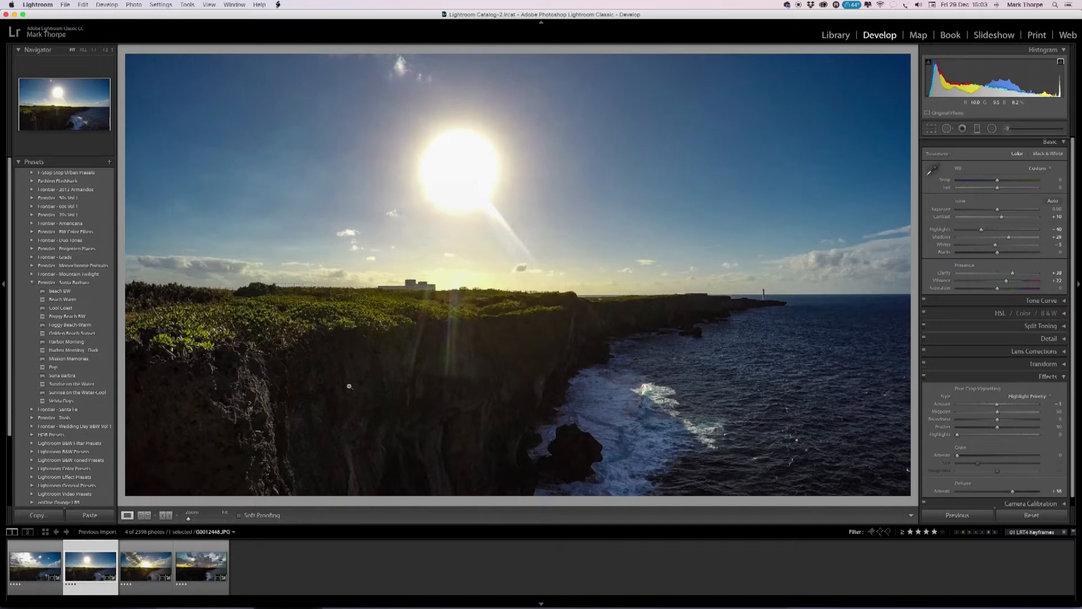
Select the second through fourth keyframes in the Library and sync the second's edits with 01 LRTimelapse Sync Keyframes.
click(836, 35)
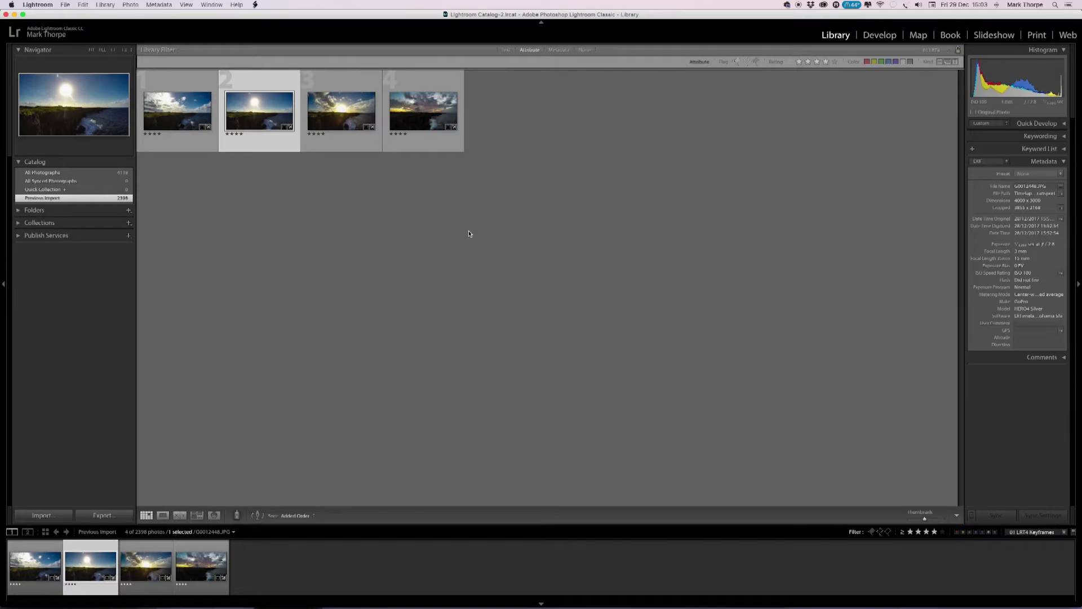
shift+click(443, 83)
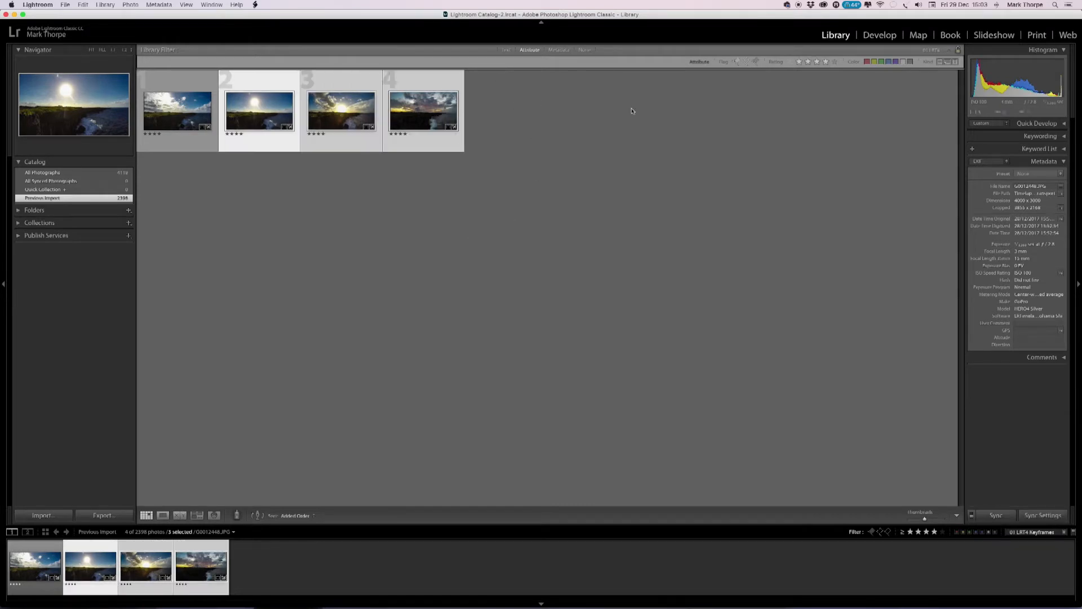
click(255, 4)
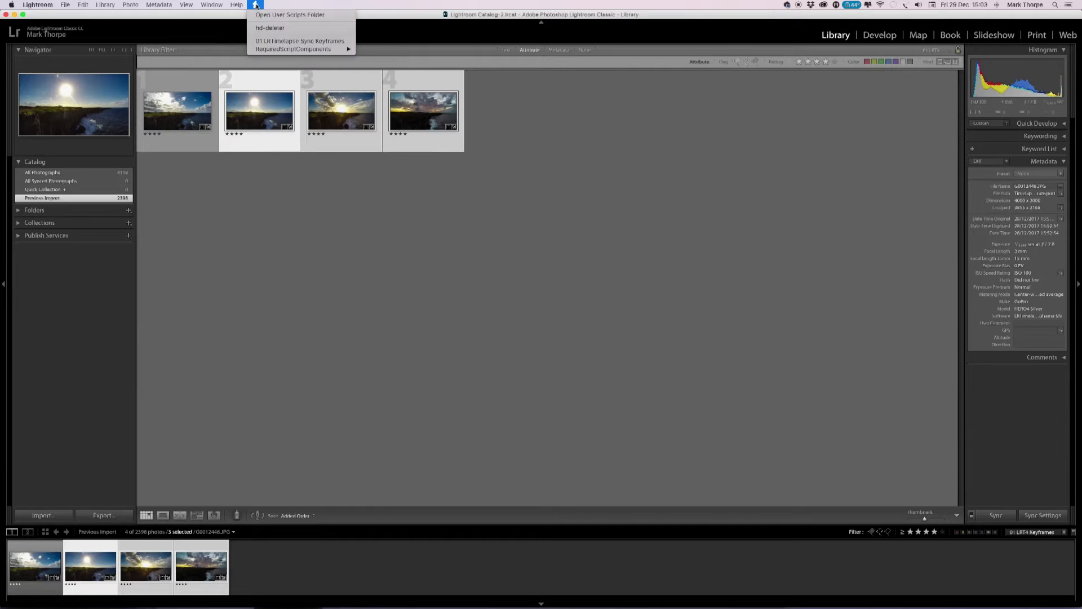
click(276, 41)
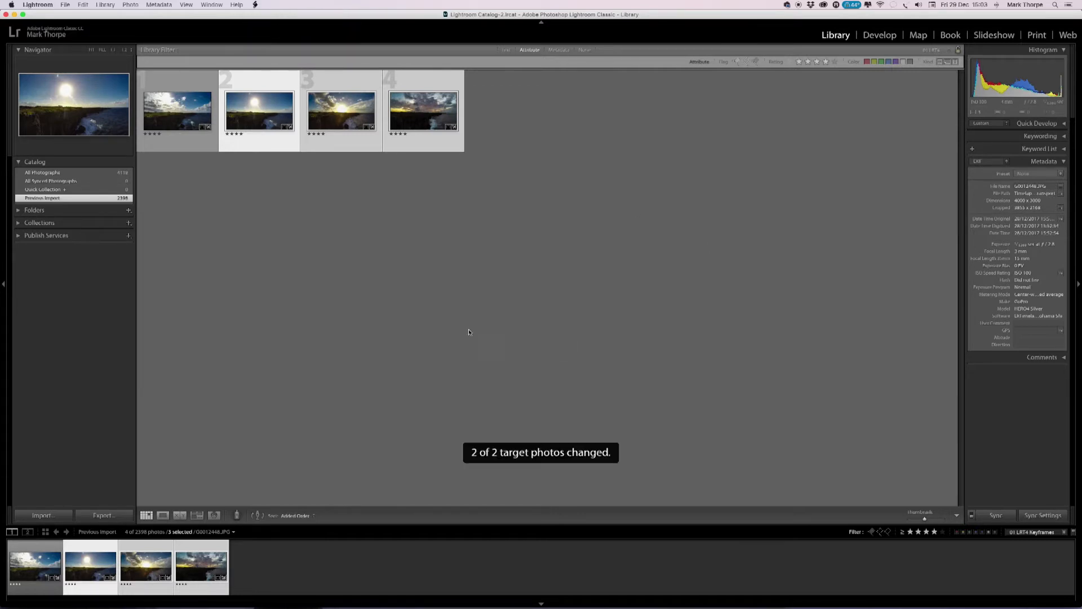
Raise the third keyframe's Shadows to about +45 and fine-tune its Dehaze in Develop, then return to the Library.
double_click(336, 92)
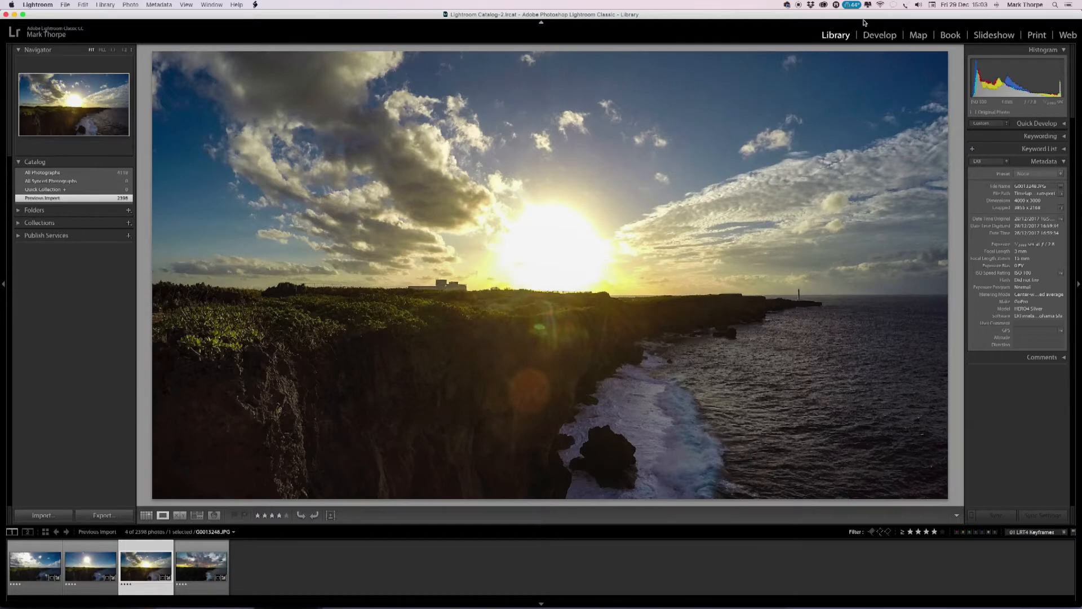
click(880, 35)
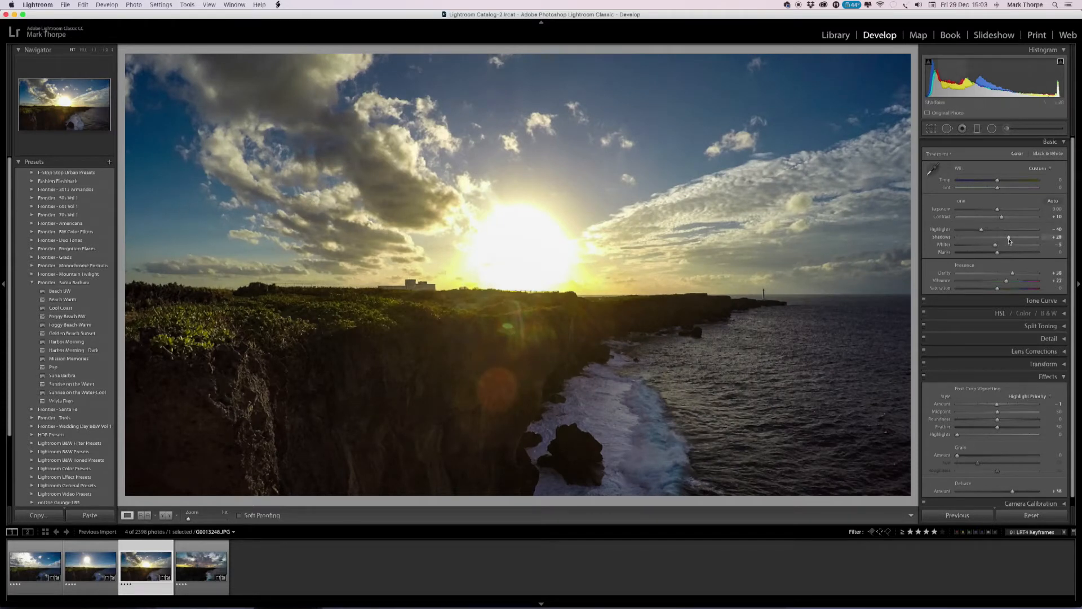
drag(1009, 238, 1017, 240)
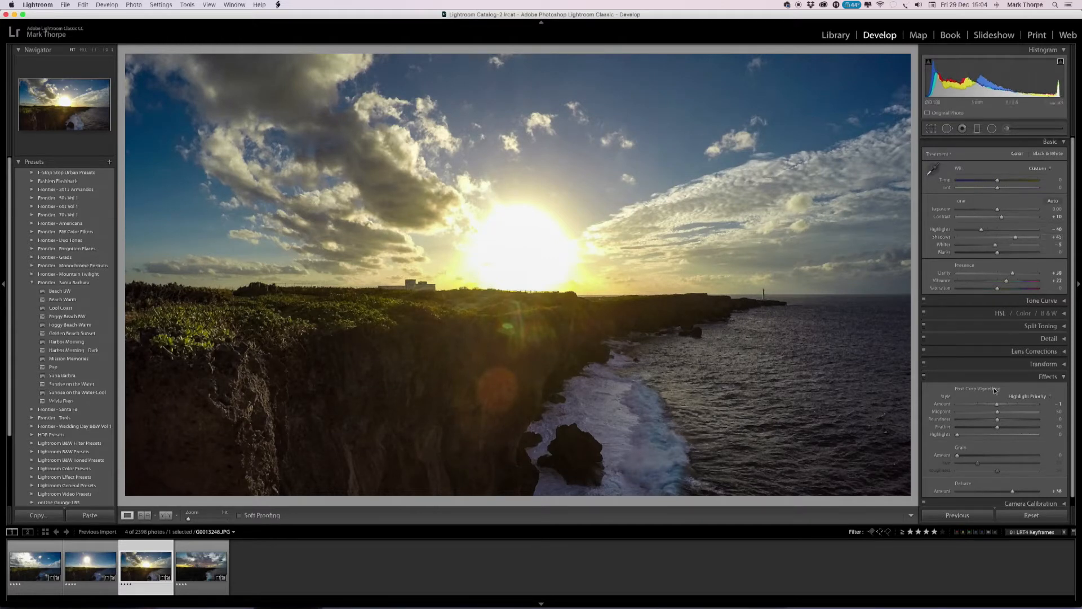
drag(1014, 493, 1014, 494)
click(835, 35)
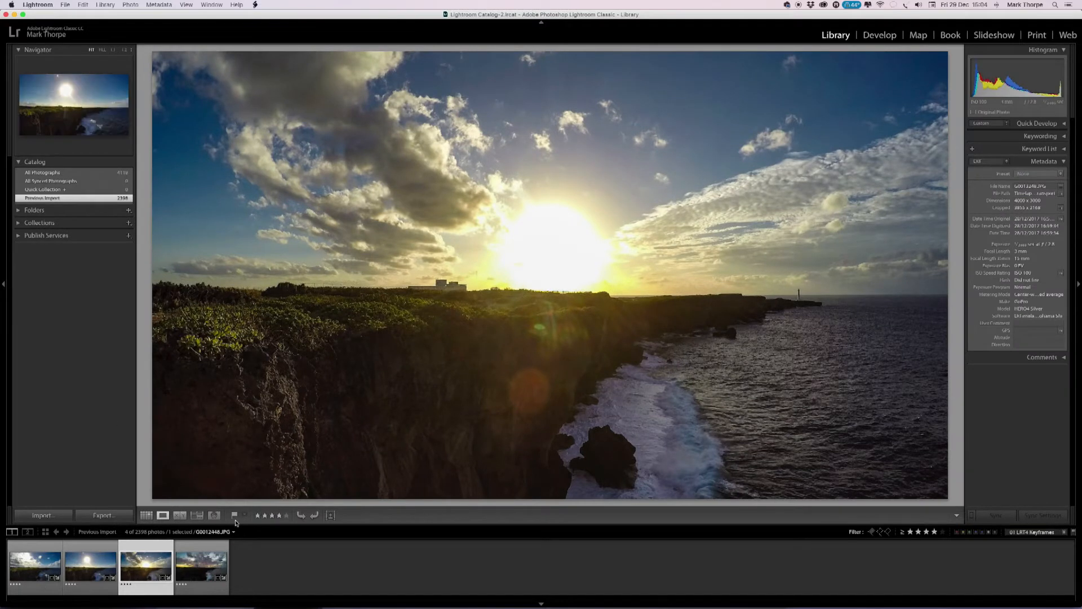
Select the third and fourth keyframes in the Library grid and sync the third's edits with 01 LRTimelapse Sync Keyframes.
click(146, 515)
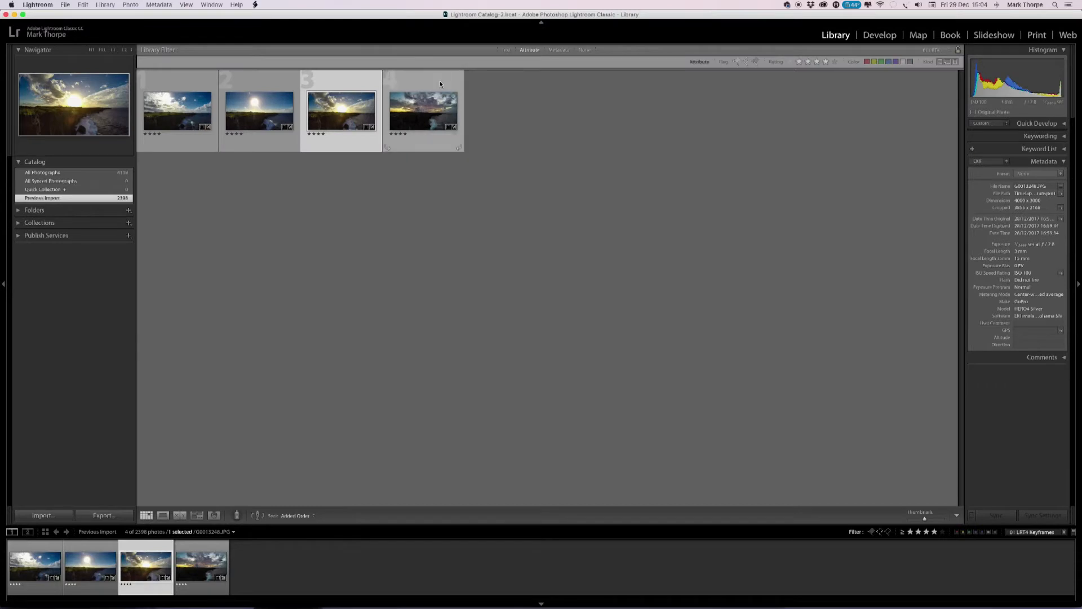
shift+click(440, 80)
click(256, 5)
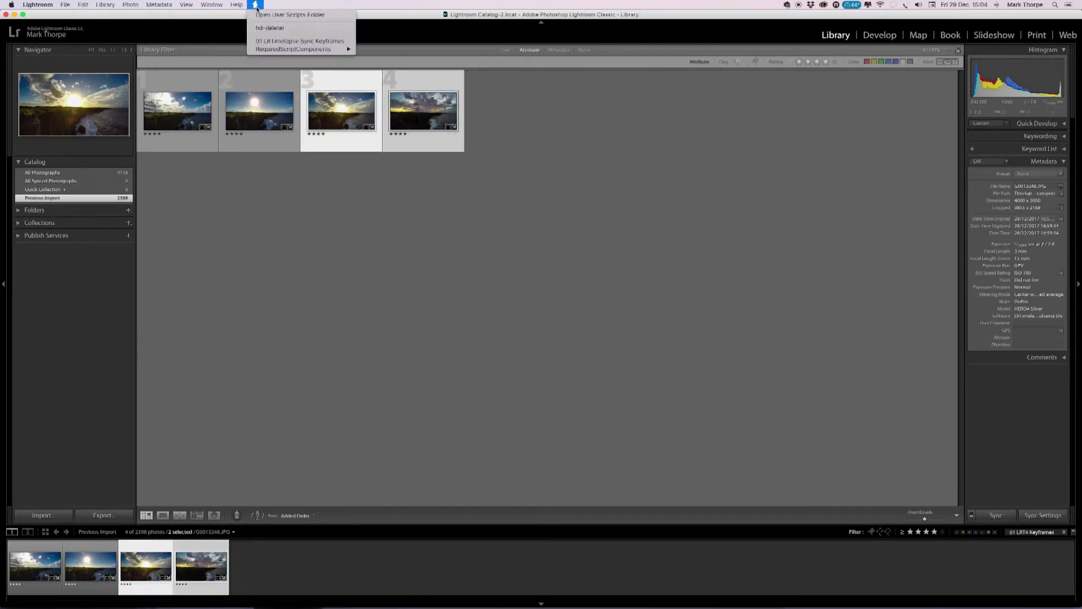
click(267, 41)
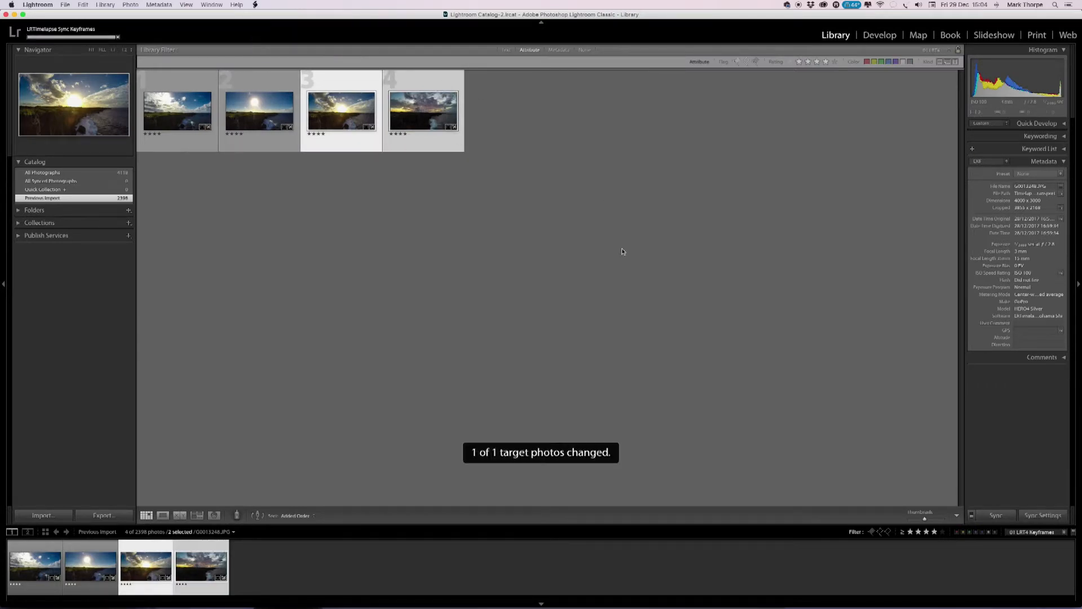
Open only the fourth keyframe in Develop, set Shadows to about +77 and Highlights to about -30, fine-tune Vibrance, and return to the Library.
click(427, 82)
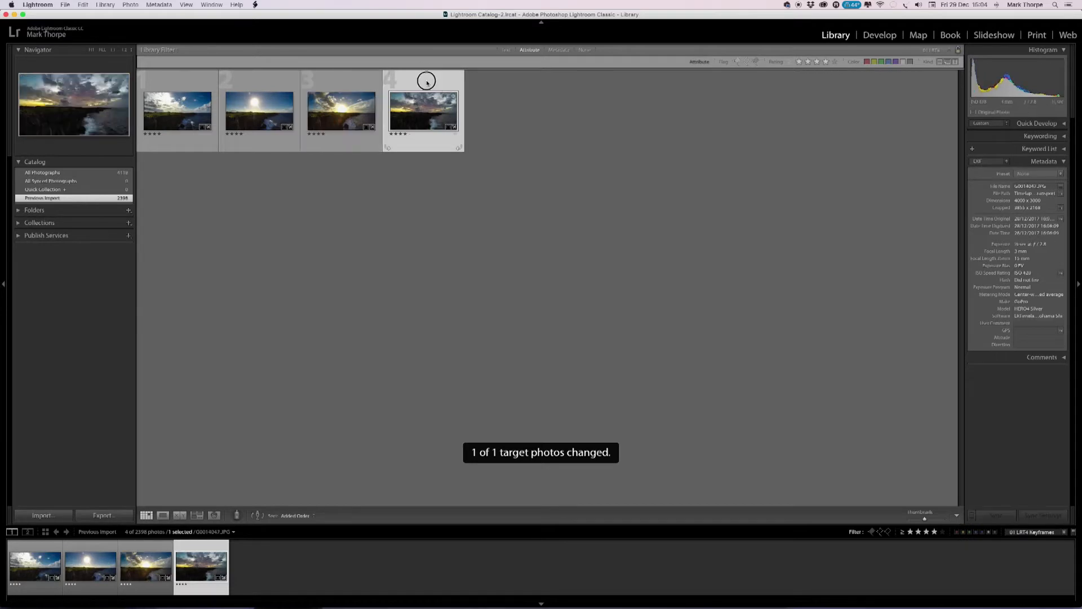
double_click(427, 82)
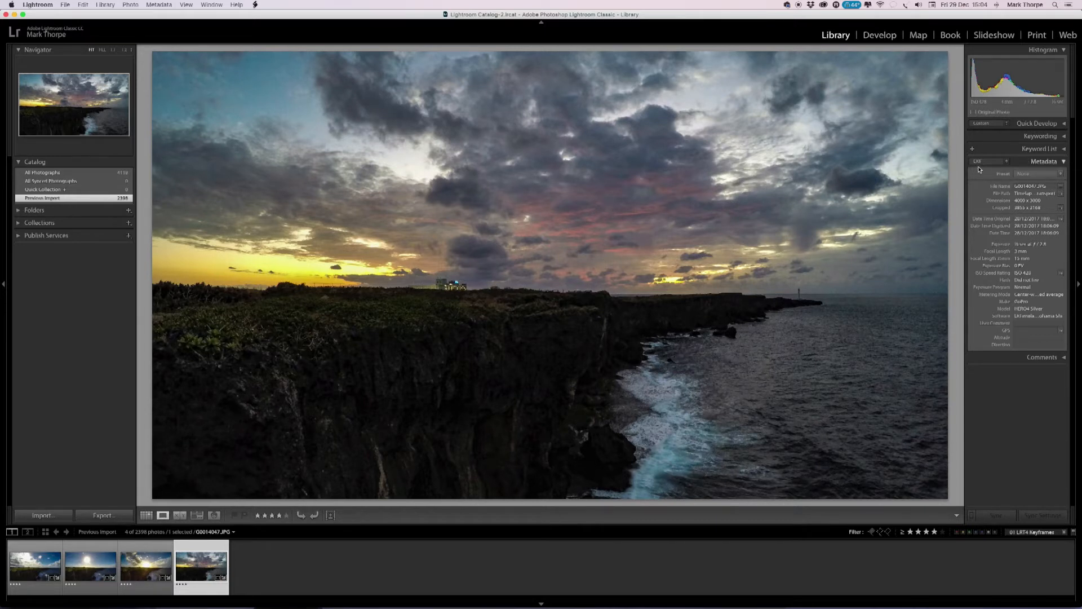
click(879, 35)
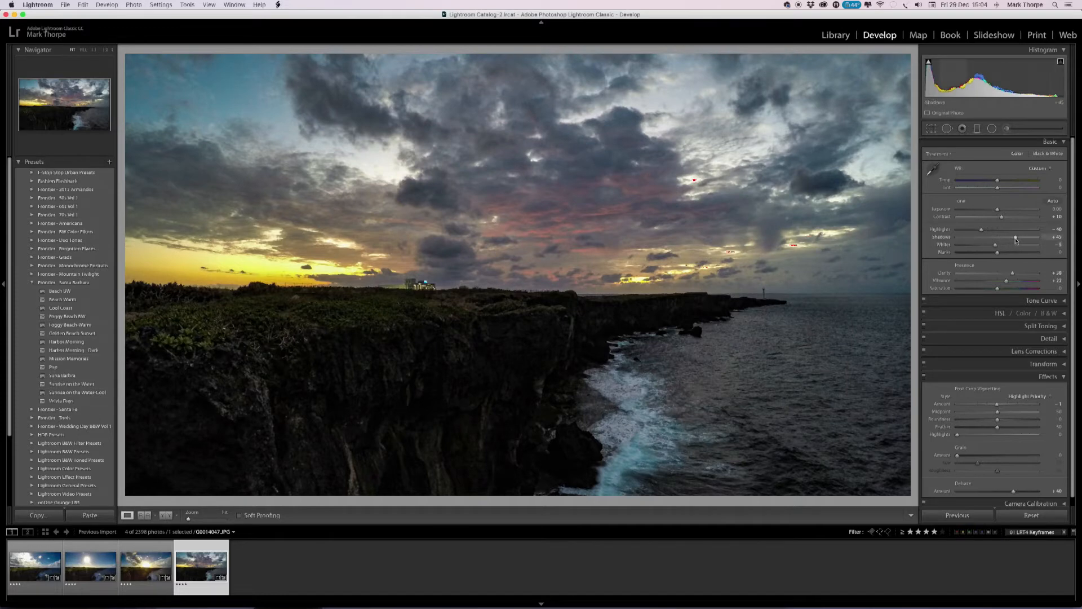
drag(1016, 239, 986, 232)
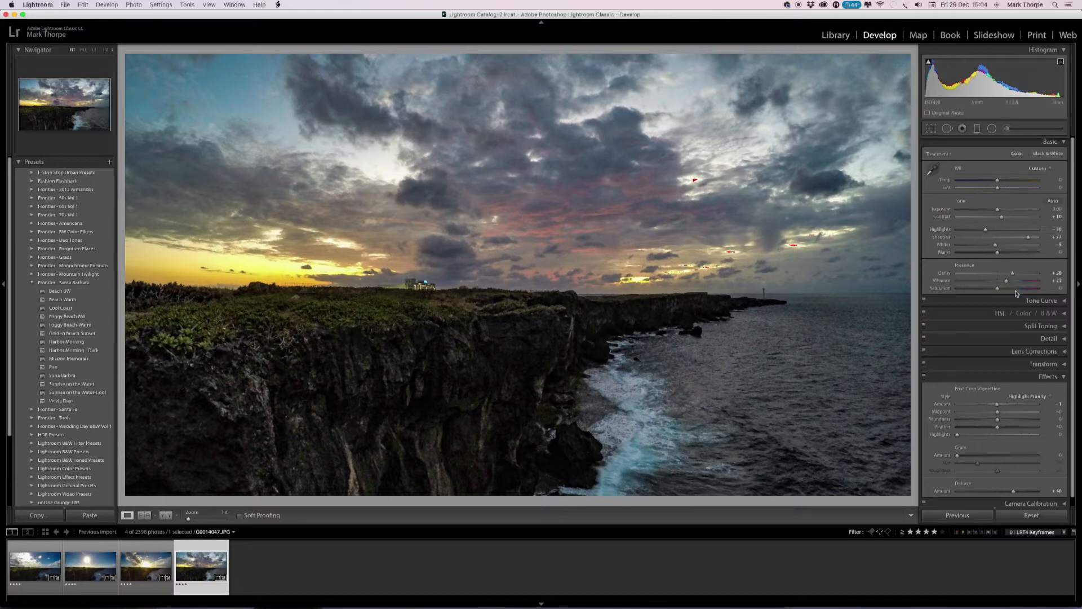
drag(1009, 282, 1009, 283)
click(835, 35)
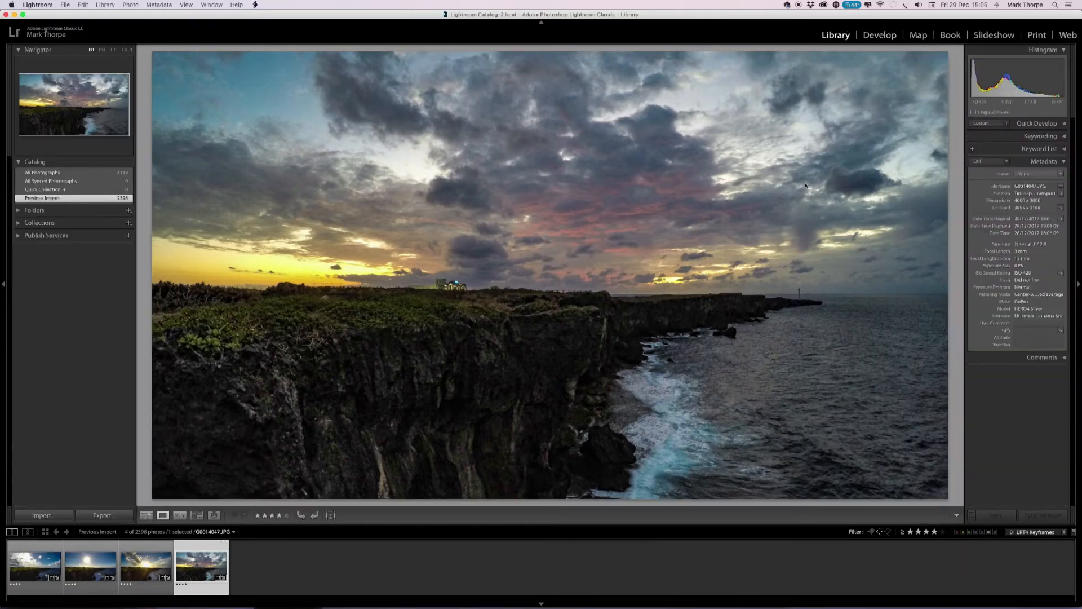
Save the metadata of all four keyframes to their files and switch the filter preset to 00 LRT4 Full Sequence.
click(146, 515)
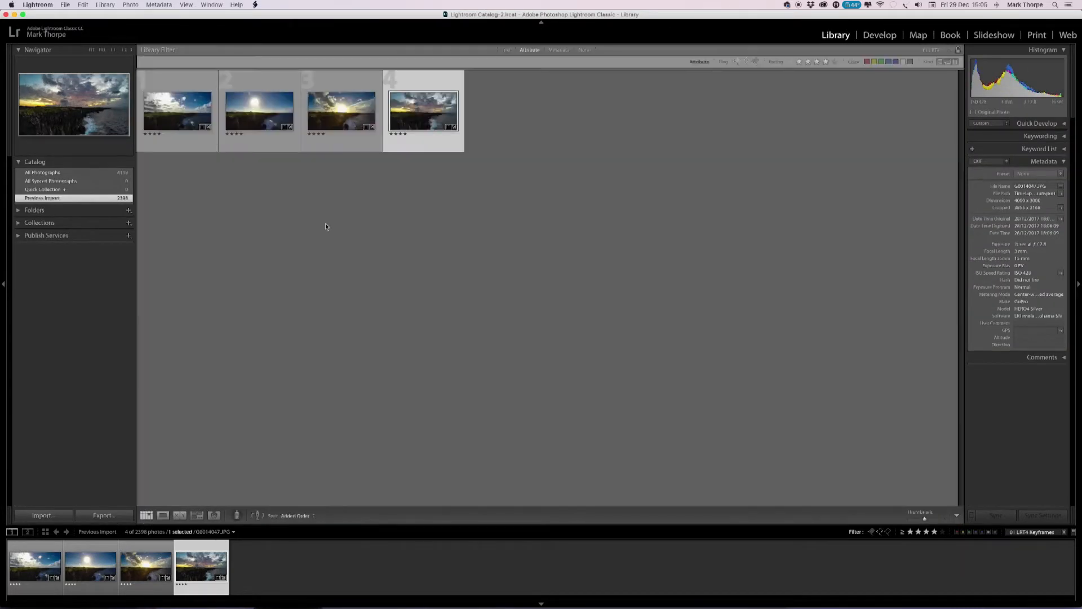
click(412, 251)
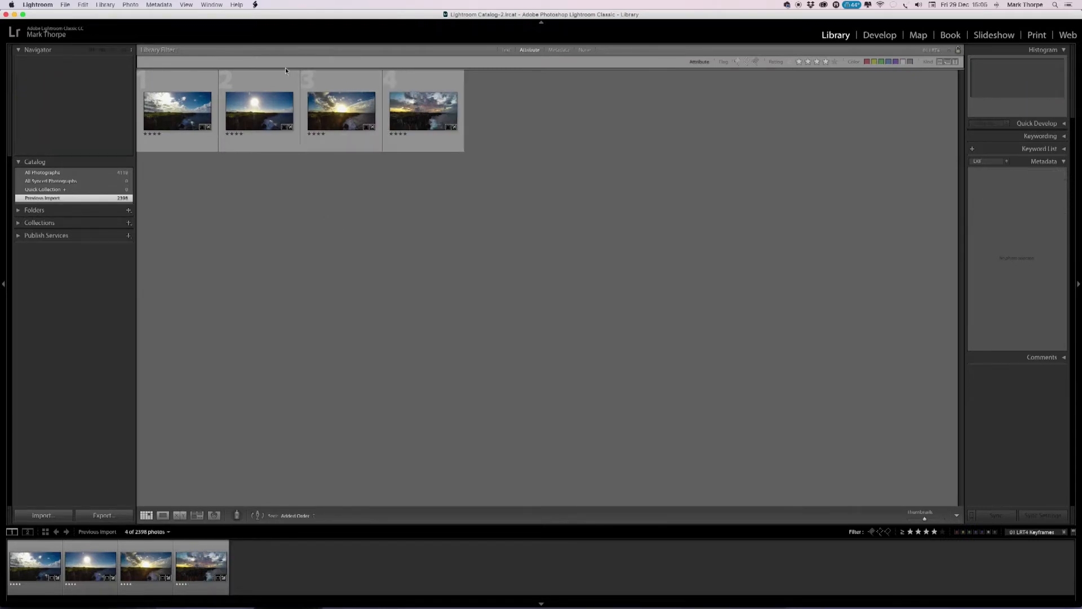
click(192, 88)
shift+click(449, 85)
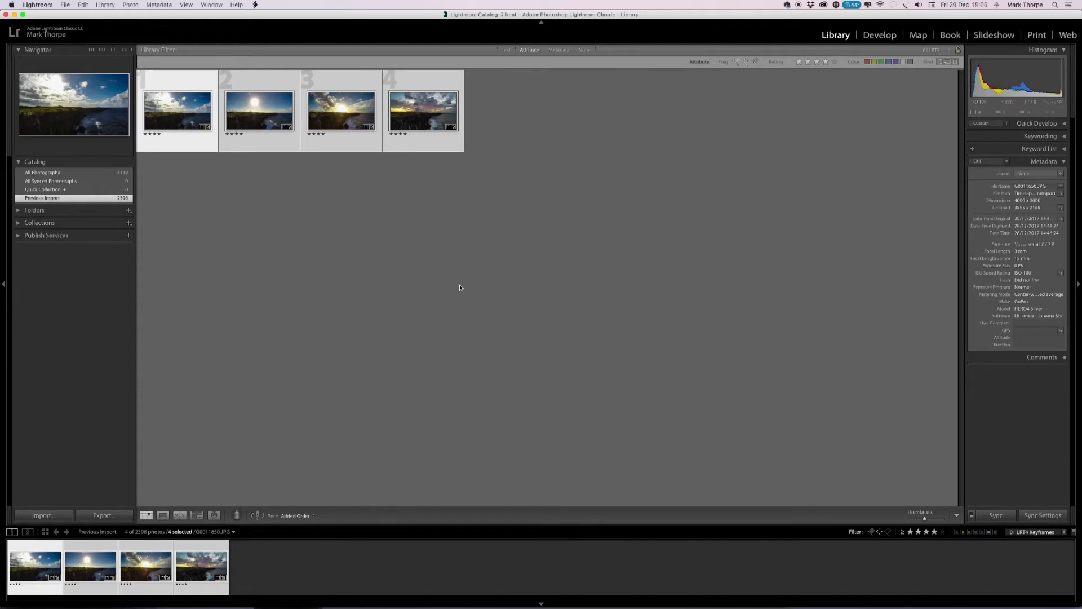
click(161, 4)
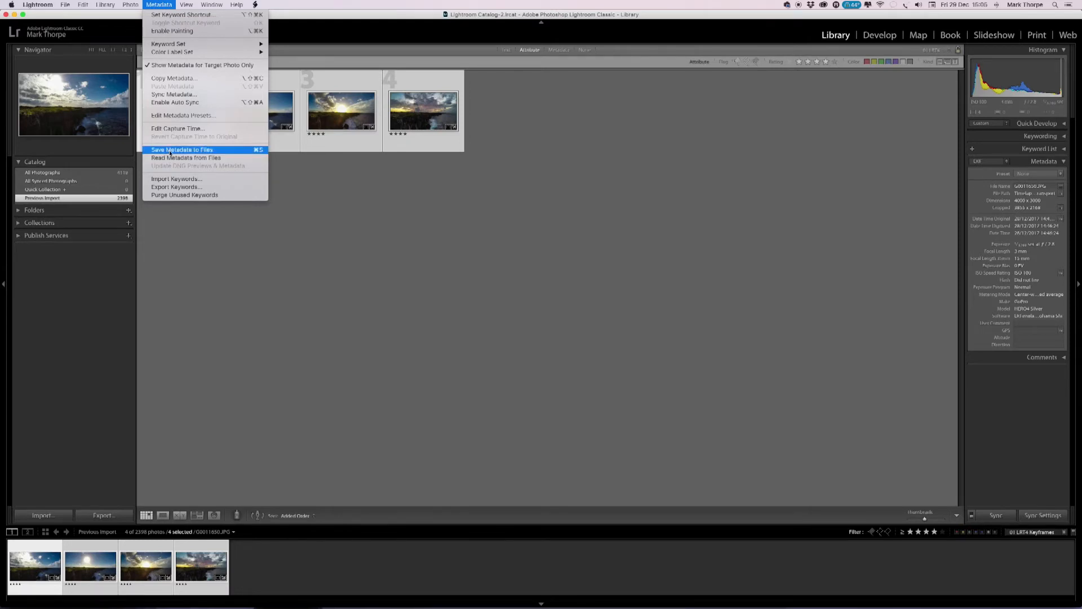
click(170, 150)
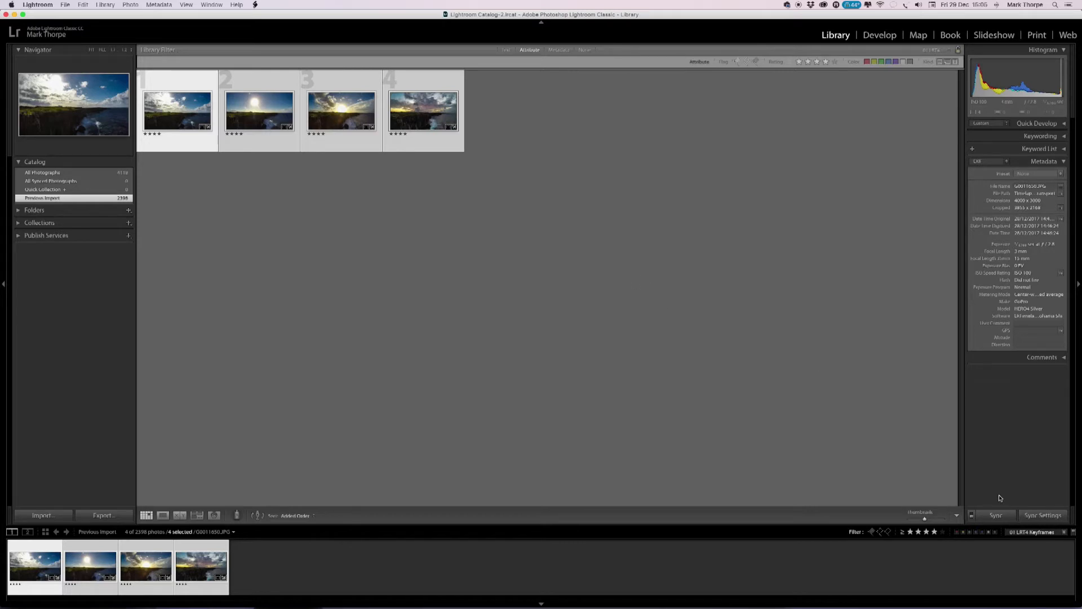
click(1021, 533)
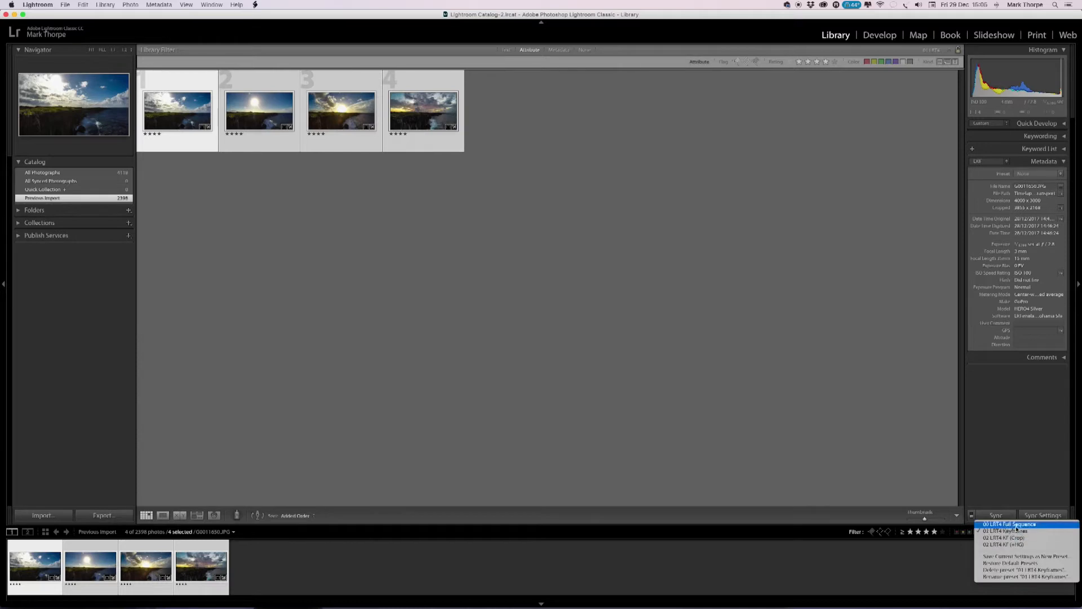
click(1017, 524)
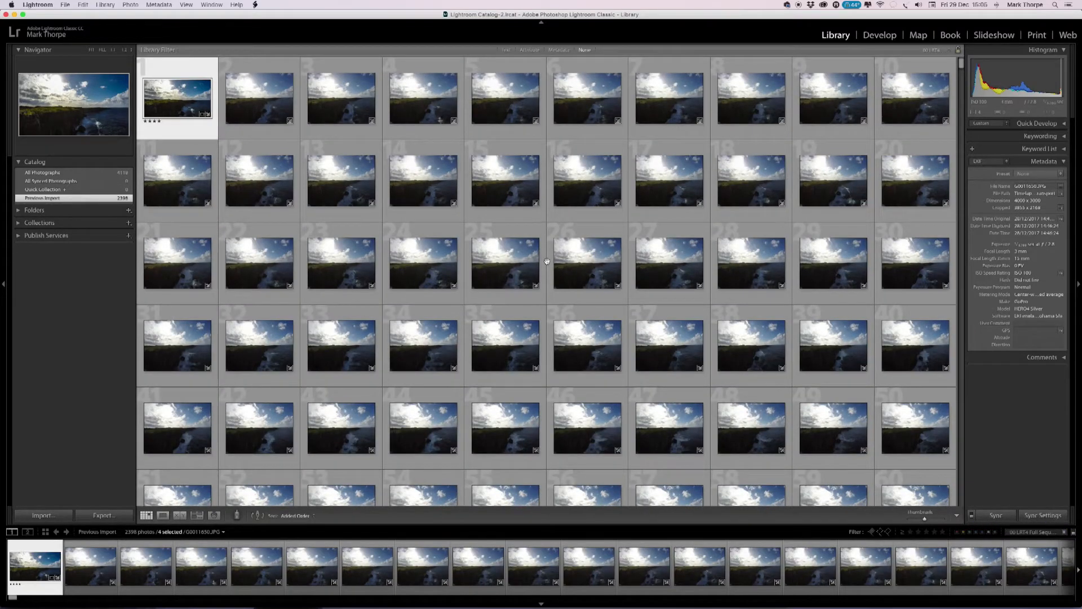
Switch to LRTimelapse, reload the sequence's metadata and create the keyframe transitions with Auto Transition.
mouse_move(440, 604)
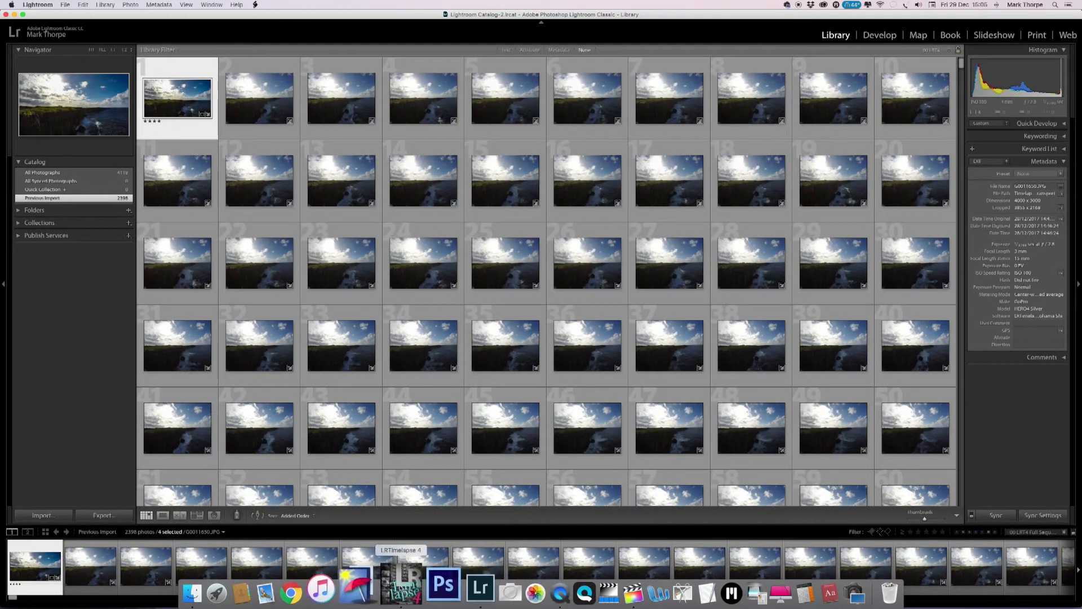
click(401, 587)
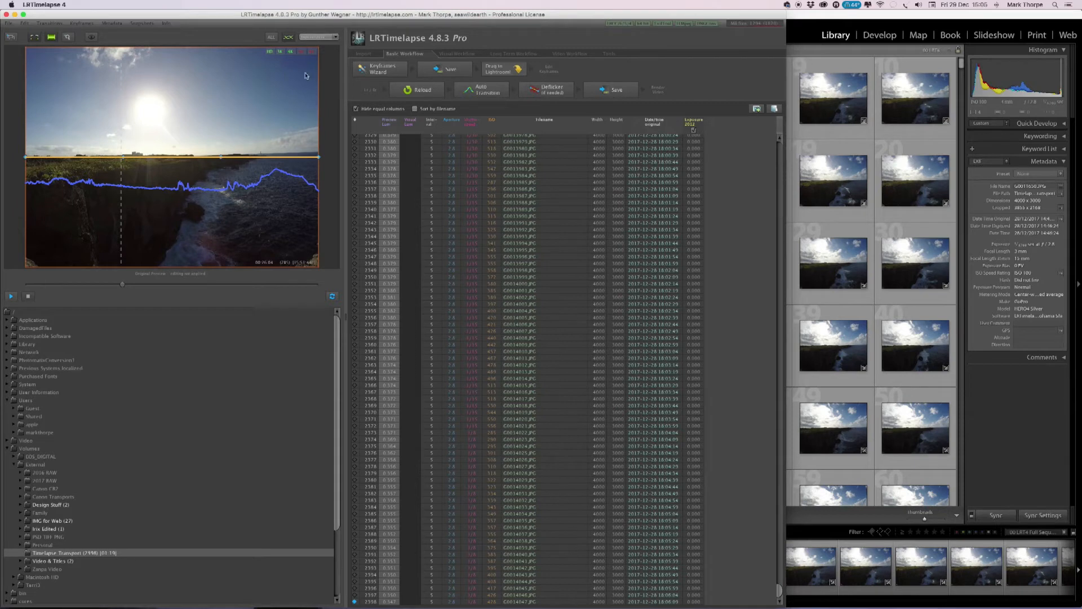
click(419, 92)
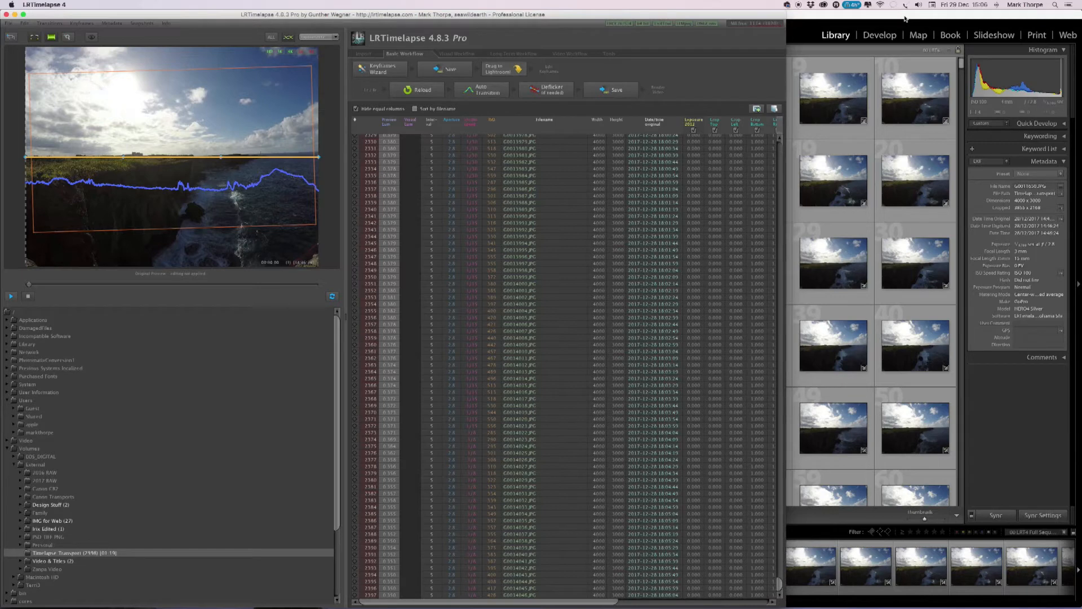
click(488, 91)
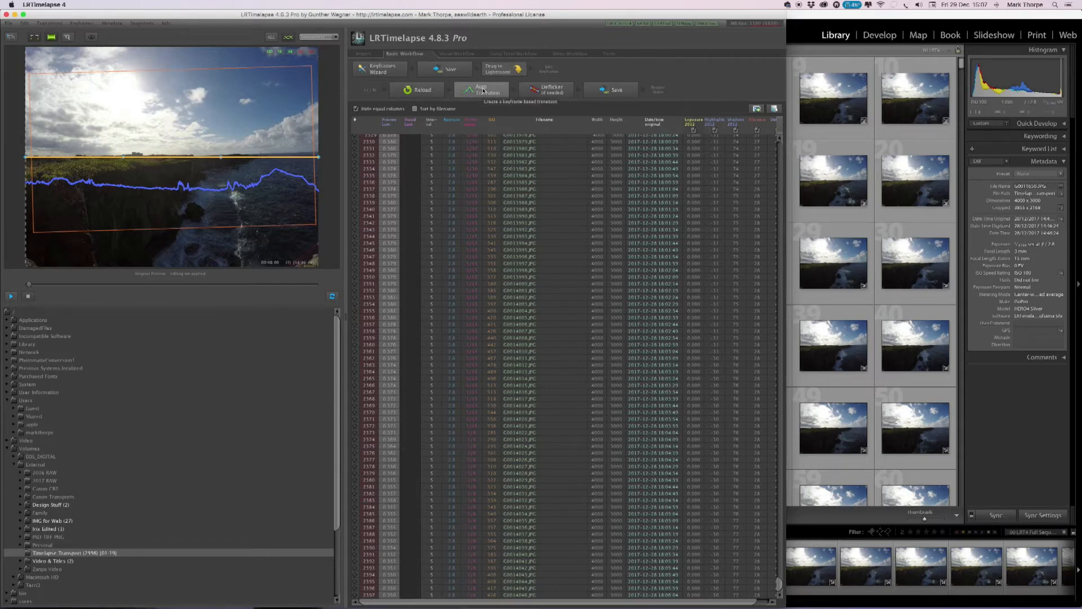
Deflicker the sequence with Smoothing at its maximum, apply the result and save the metadata.
click(544, 94)
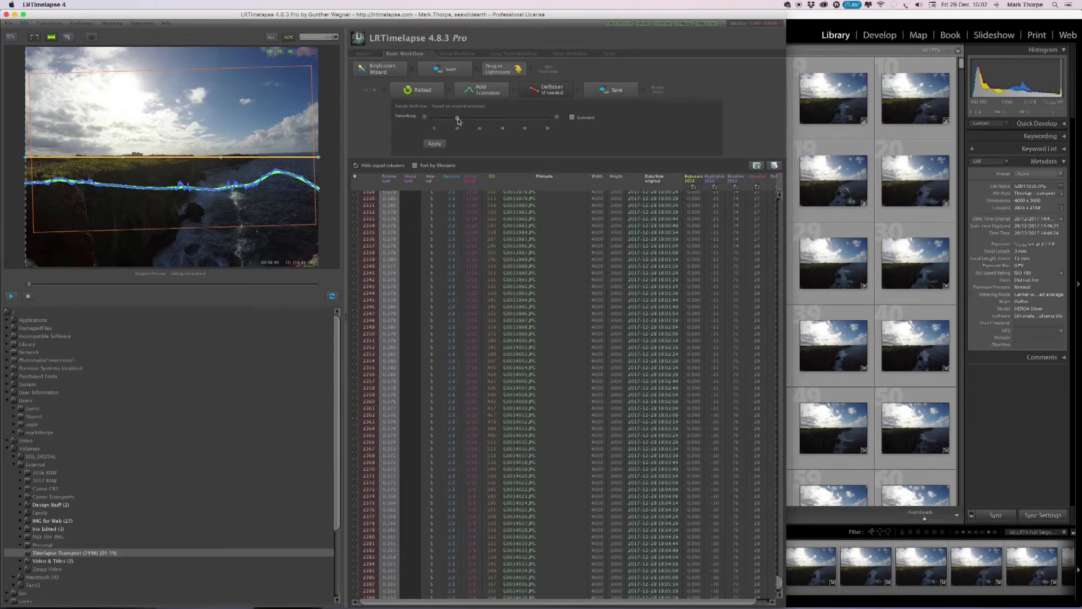
drag(458, 121, 516, 125)
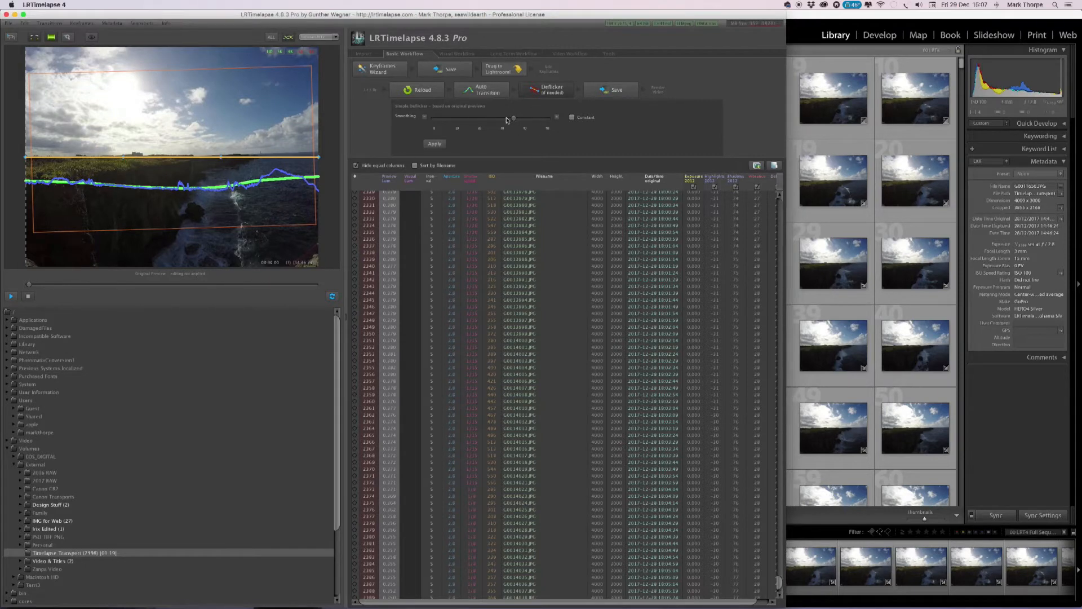
click(499, 120)
drag(498, 120, 458, 123)
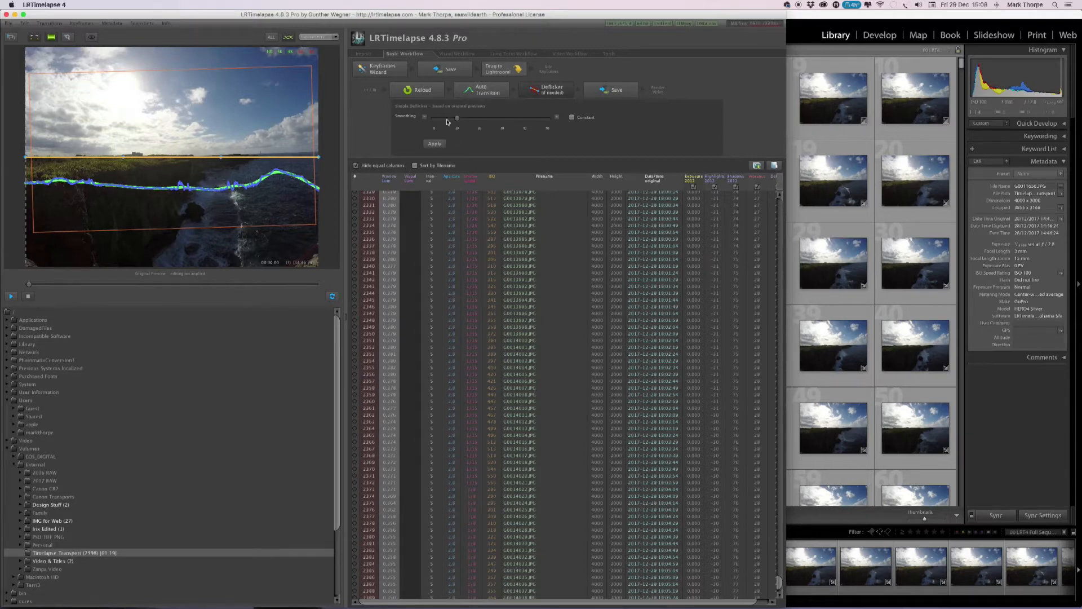
drag(458, 119, 551, 125)
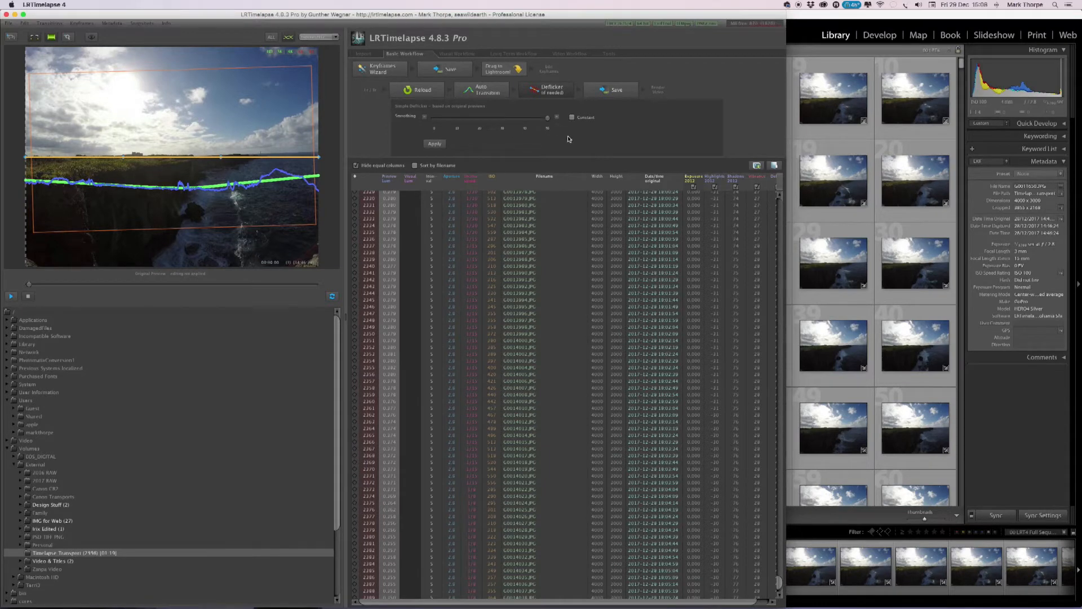
click(434, 145)
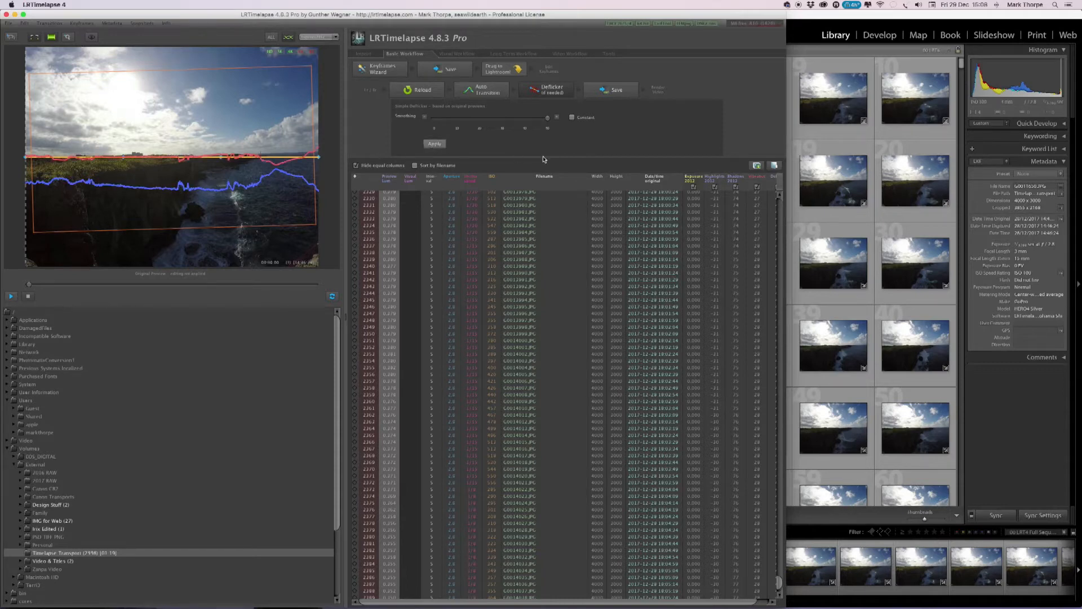
click(547, 93)
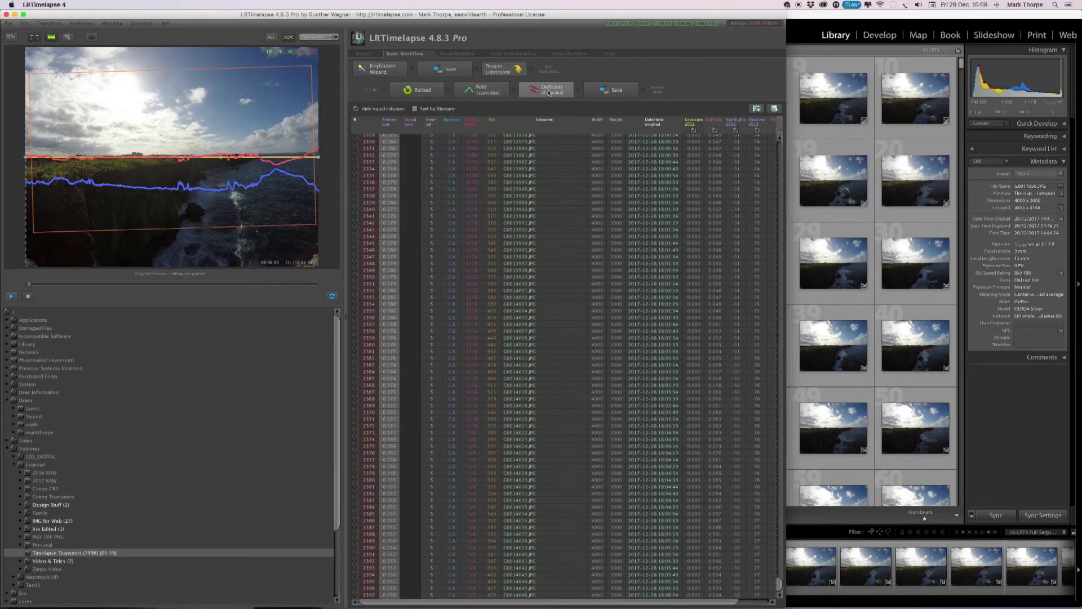
click(617, 95)
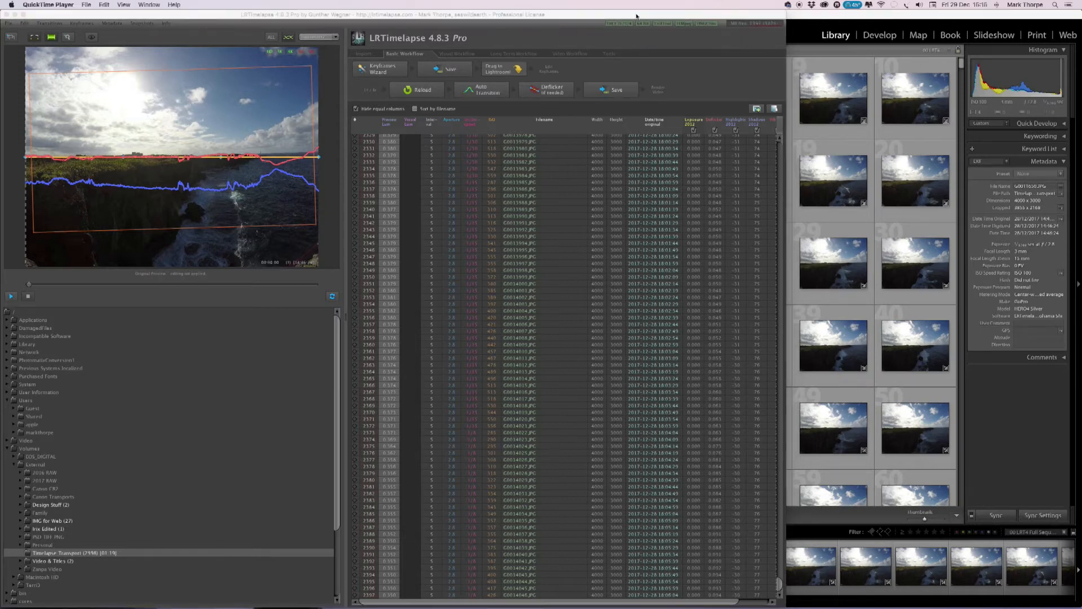
Switch back to Lightroom and go to the first photo's folder, Timelapse Transport, in the Library.
click(839, 17)
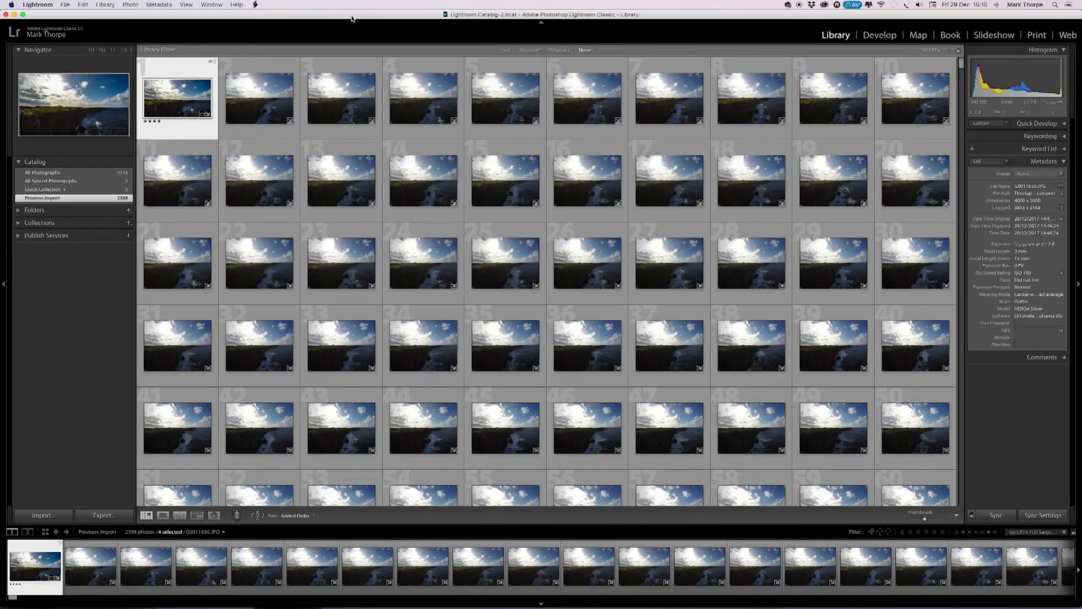
click(184, 66)
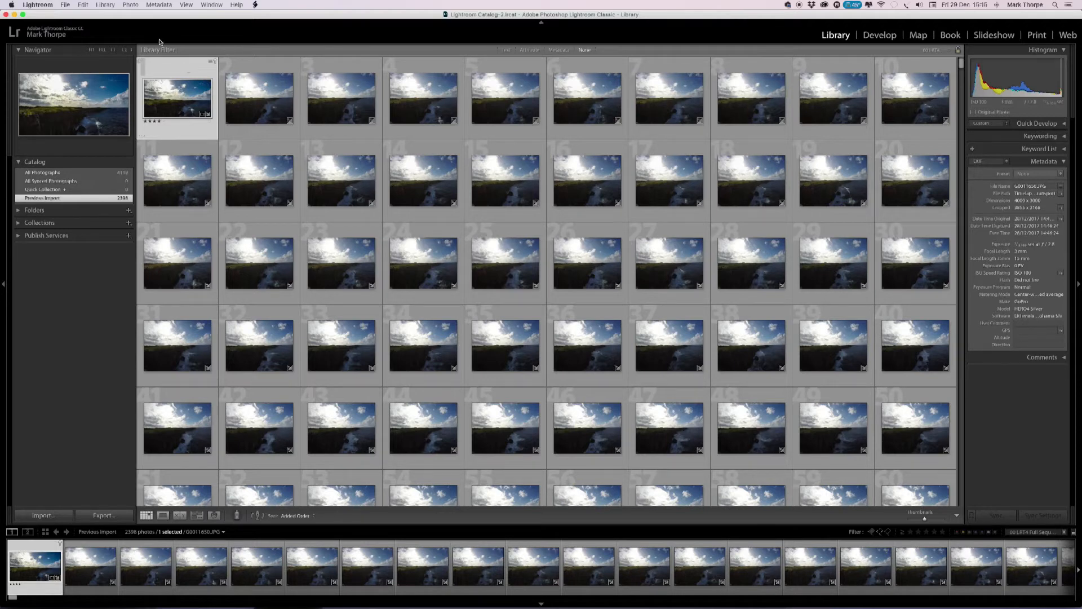
click(129, 5)
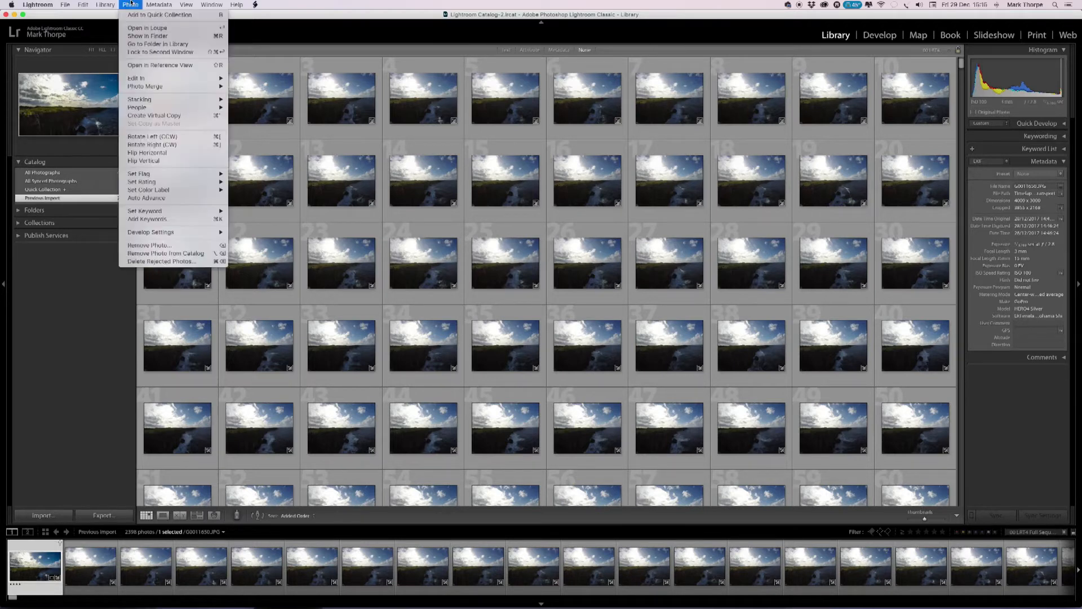
click(145, 44)
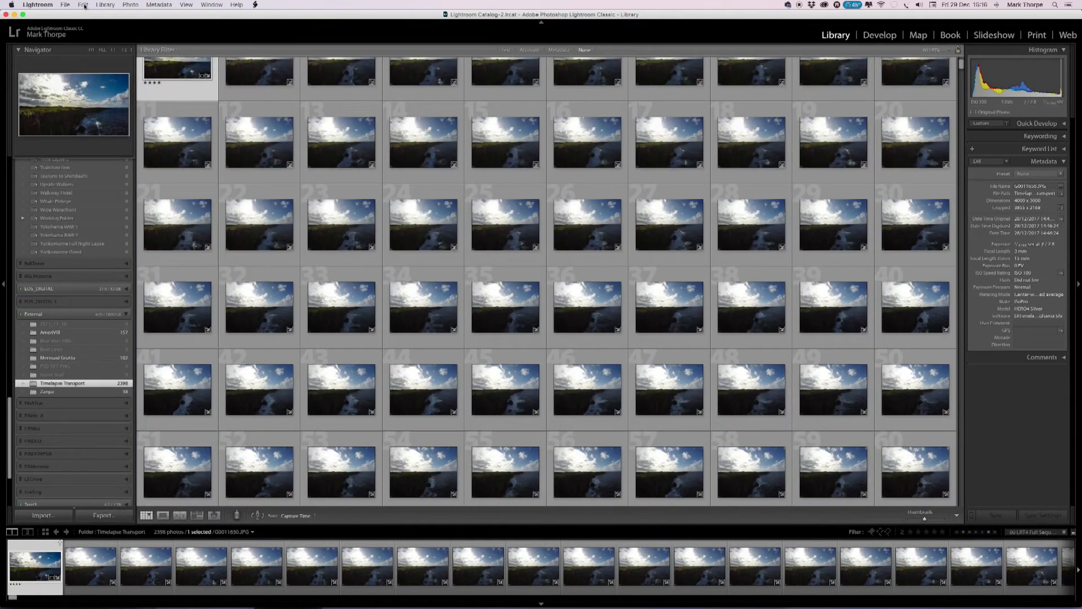
Select all photos in the Timelapse Transport folder and read their metadata from the files.
click(84, 6)
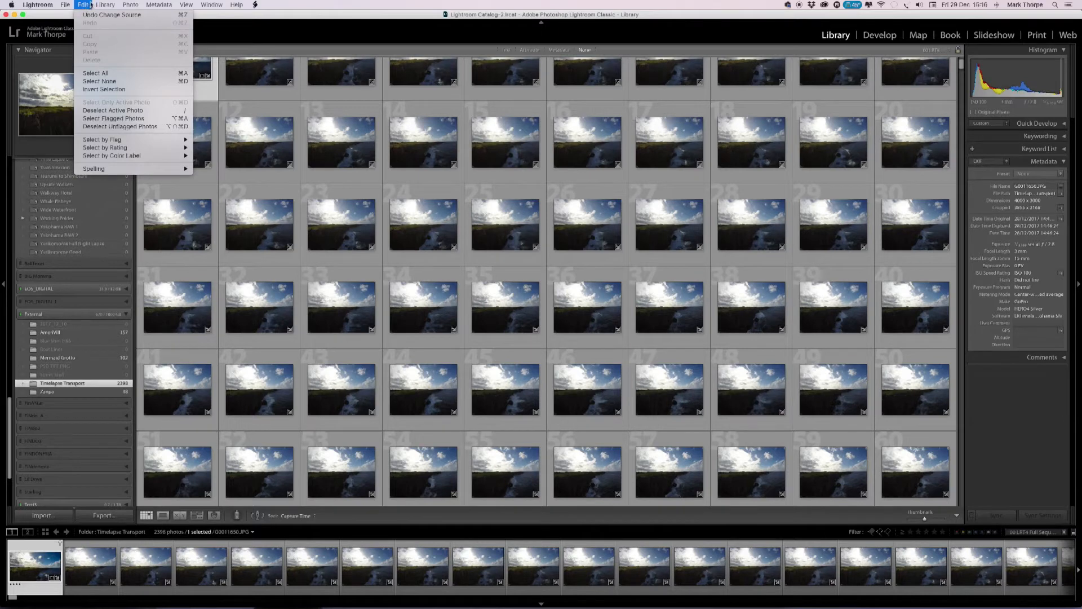
click(95, 73)
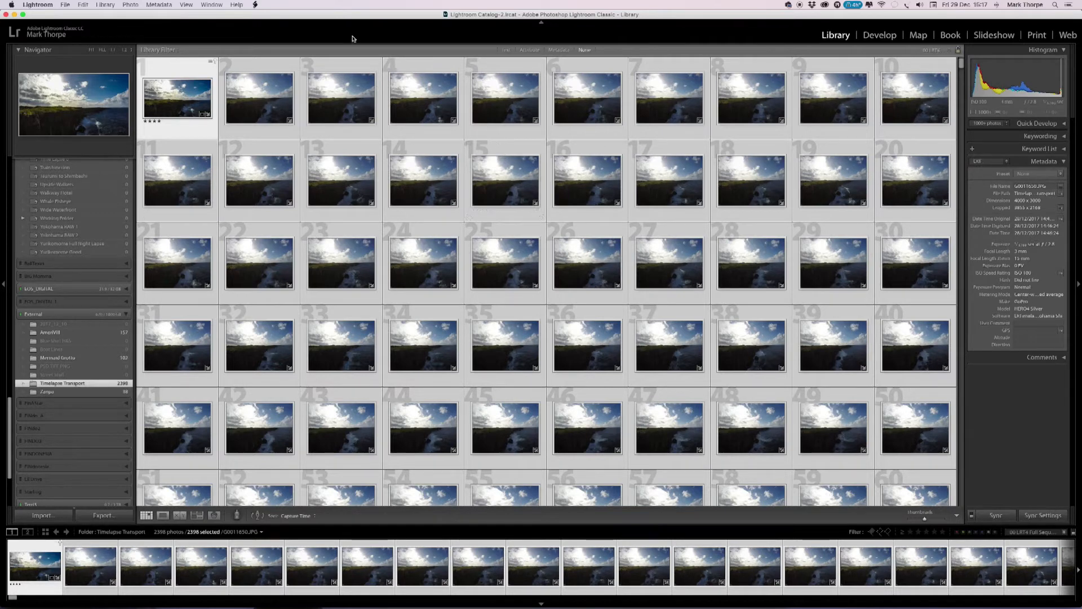
click(159, 5)
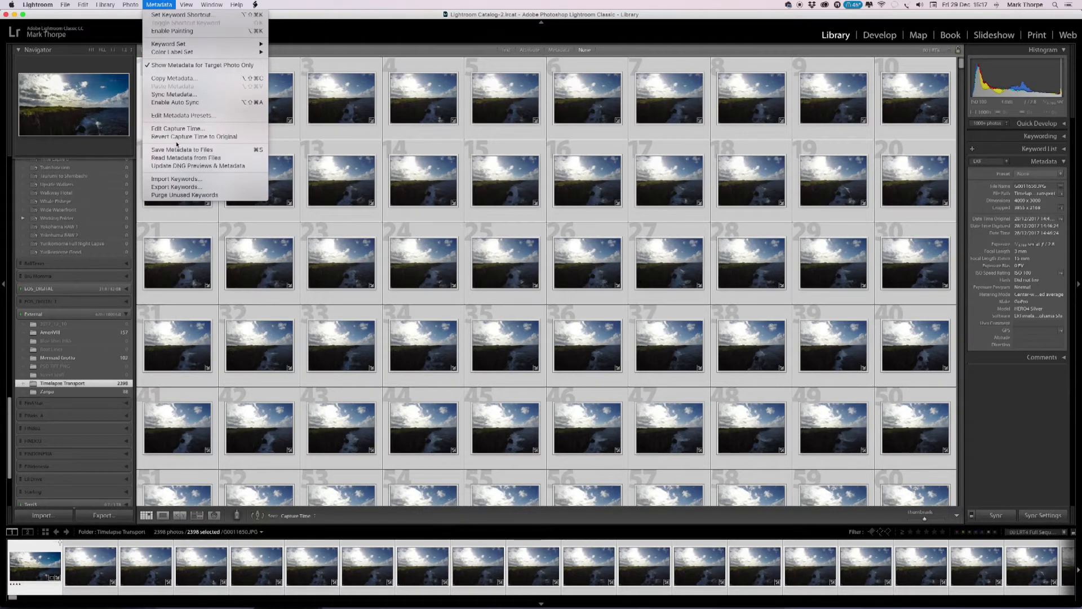
click(195, 158)
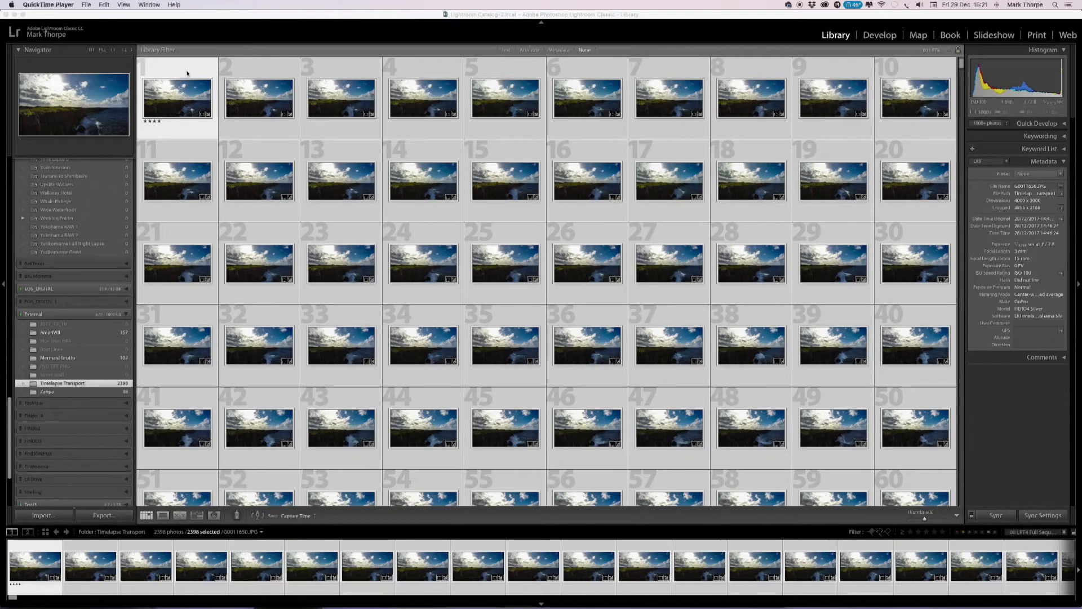
Select all photos in the Timelapse Transport folder and set up their export with the LRTimelapse preset LRT (JPG, 4K).
click(130, 14)
click(83, 5)
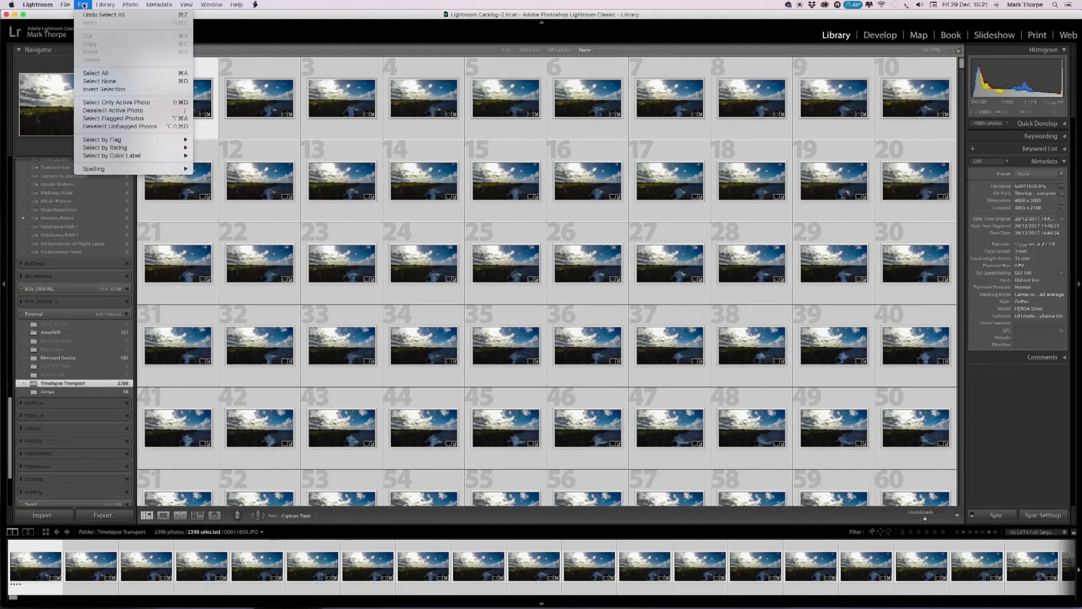
click(96, 73)
click(64, 4)
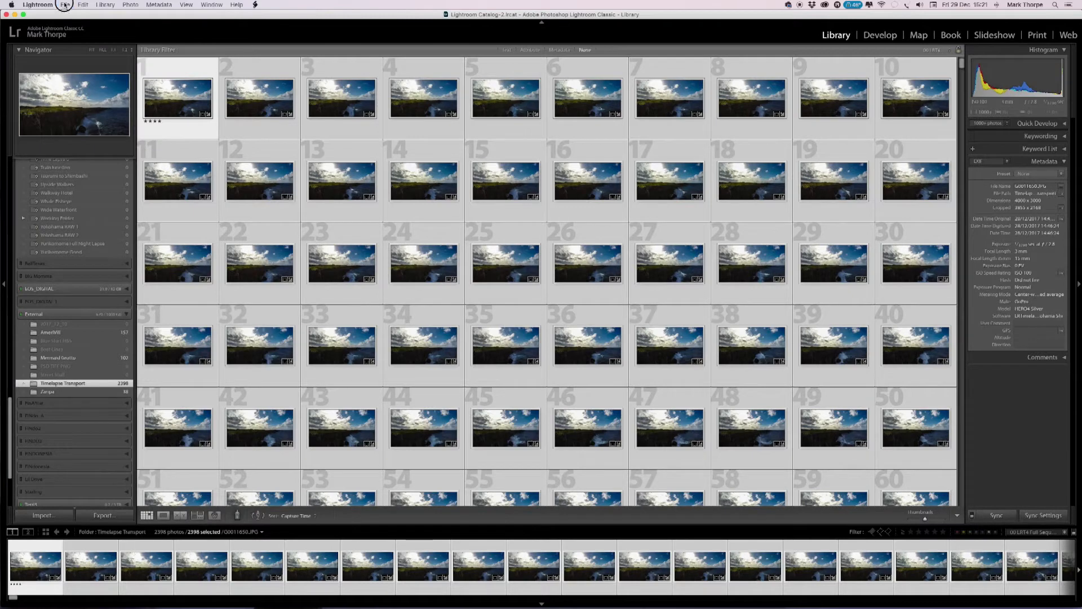
click(86, 107)
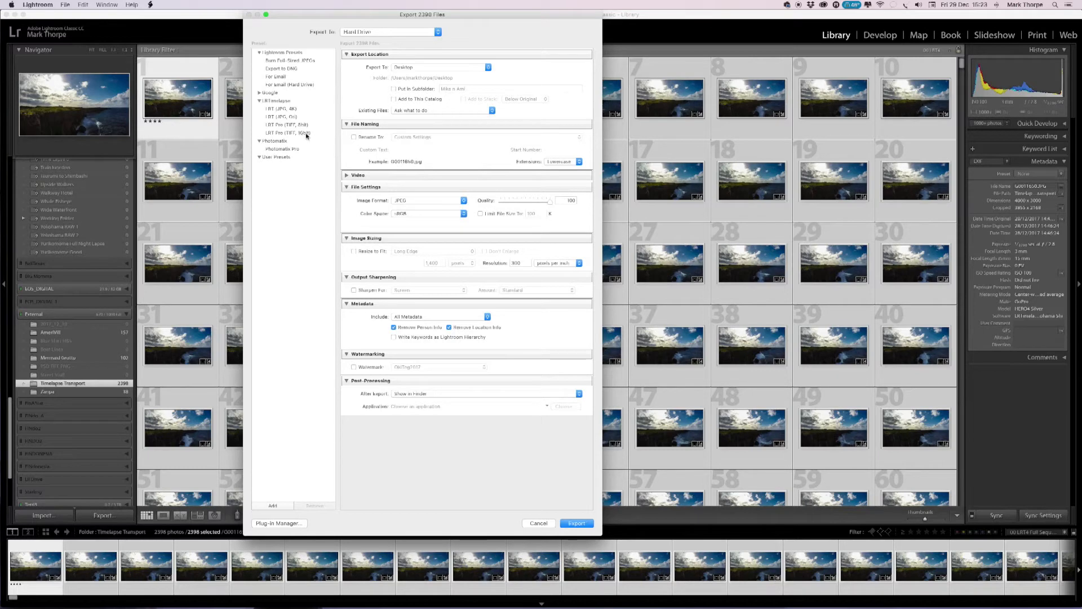
click(283, 108)
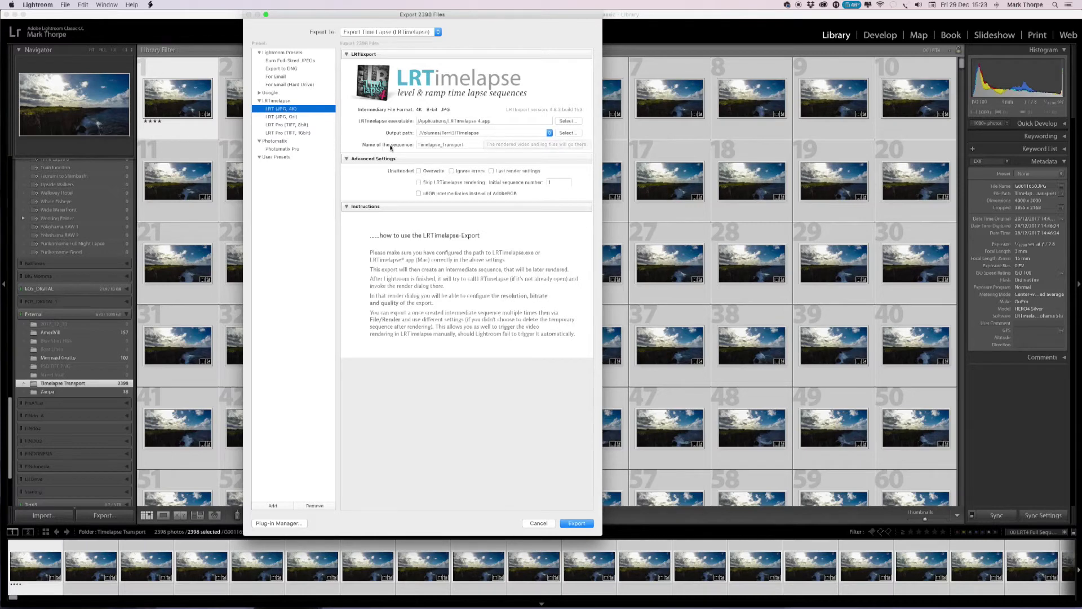
Set the export's output path to a new folder named Zanpa GoPro inside the Timelapse folder.
click(568, 133)
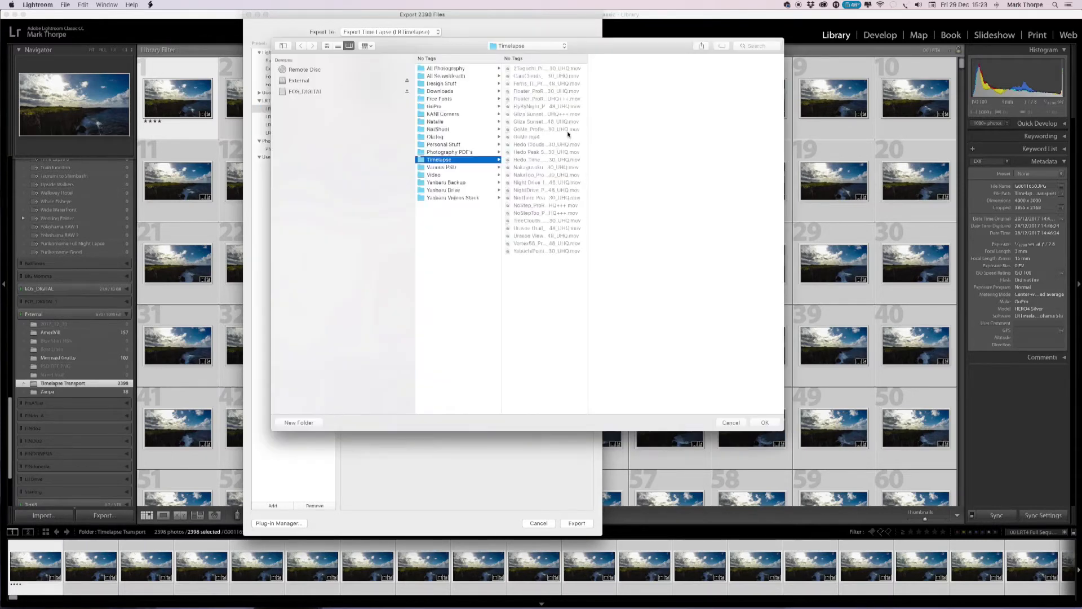
click(533, 45)
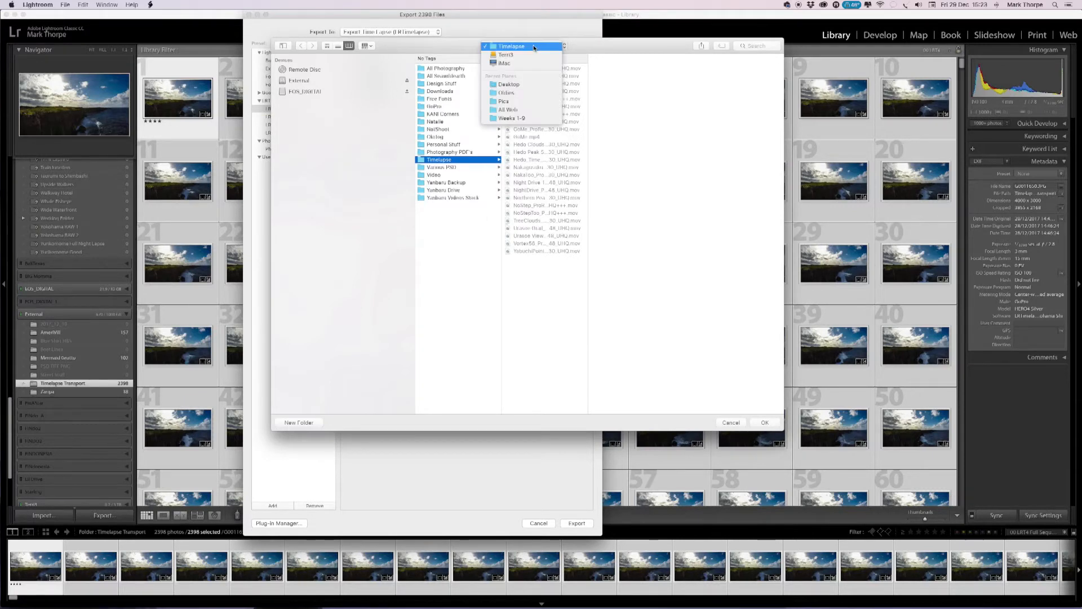
click(524, 55)
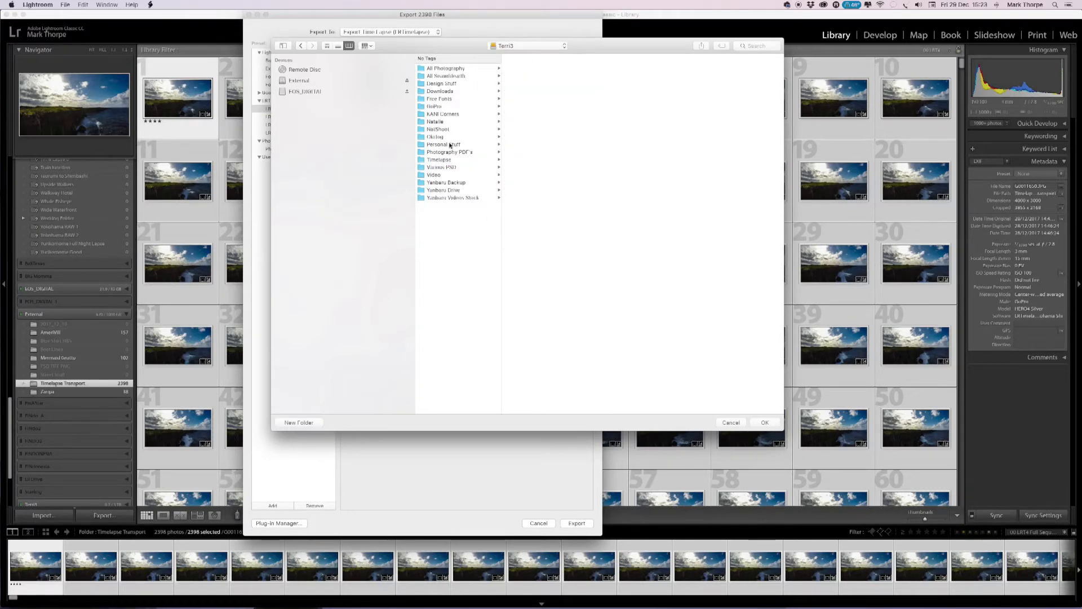
click(440, 159)
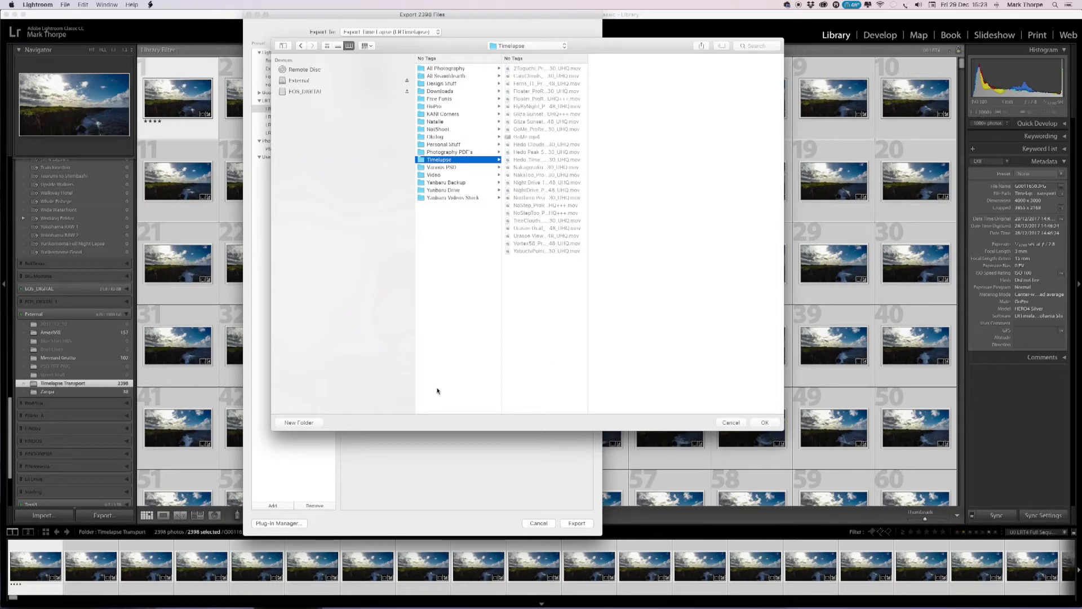
click(299, 422)
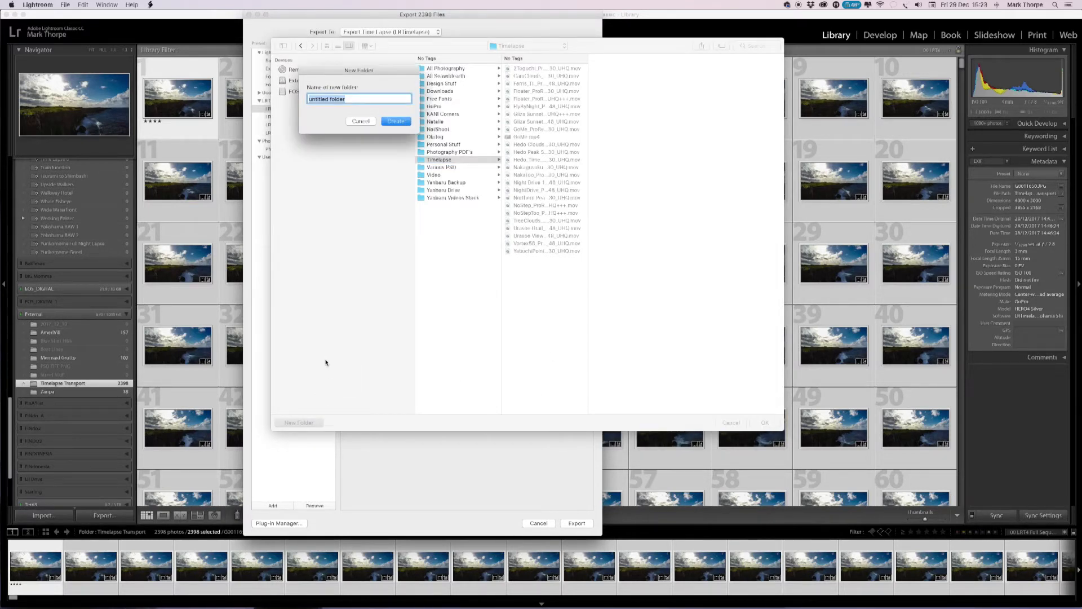
text(Zanpa GoPro)
key(Return)
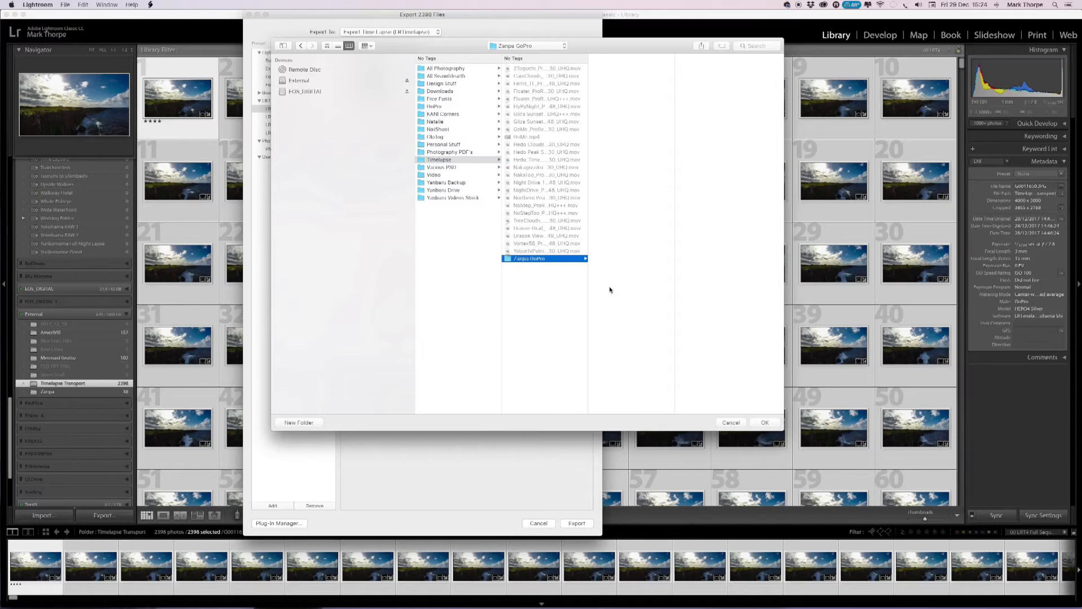
click(765, 422)
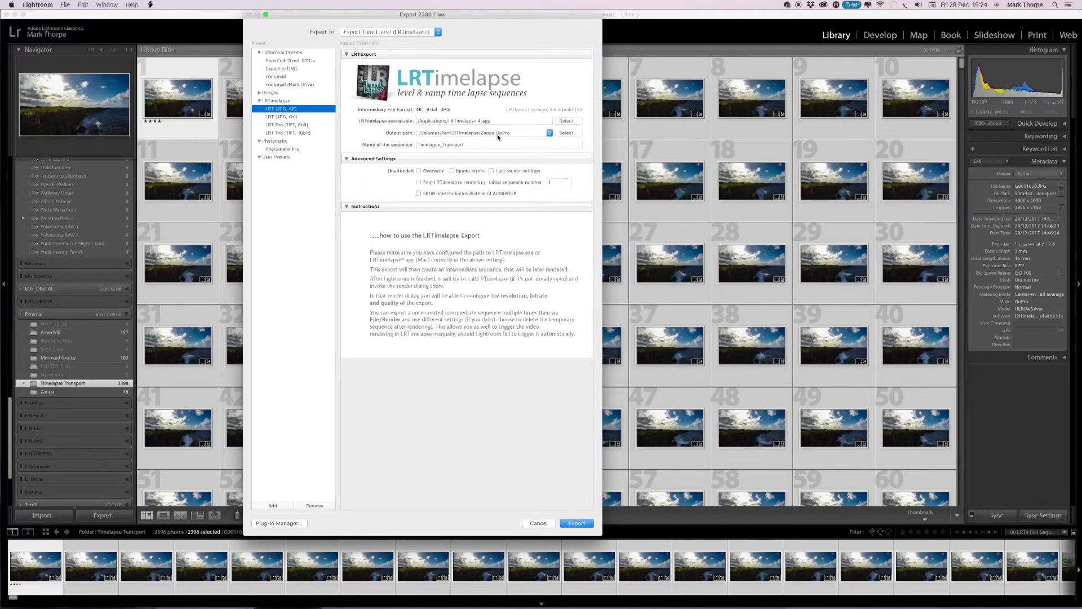
Name the sequence GoPro and start exporting it.
double_click(472, 146)
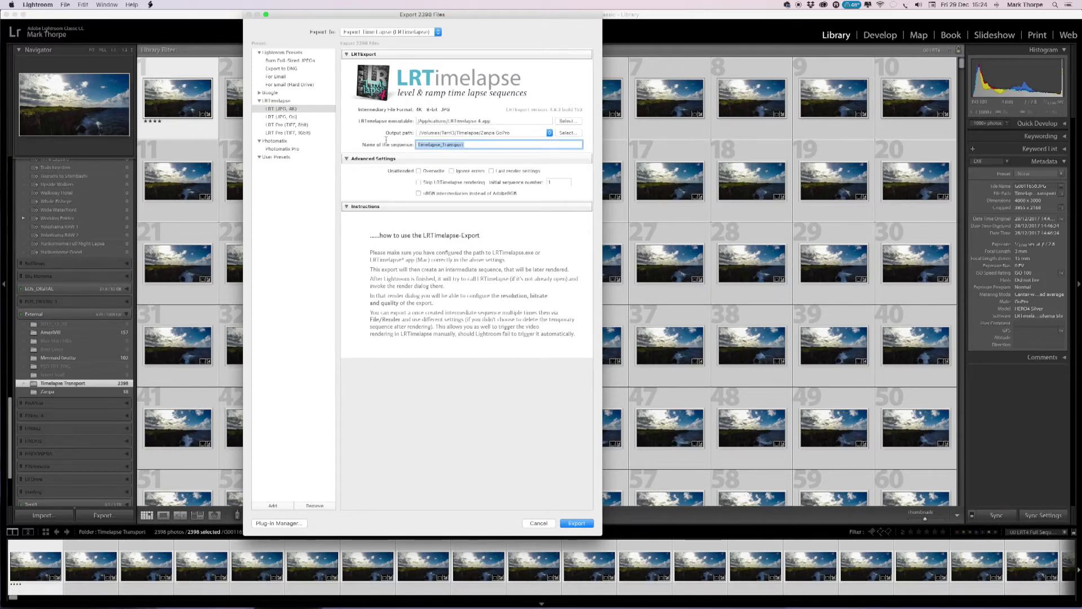
text(GoProro)
click(576, 524)
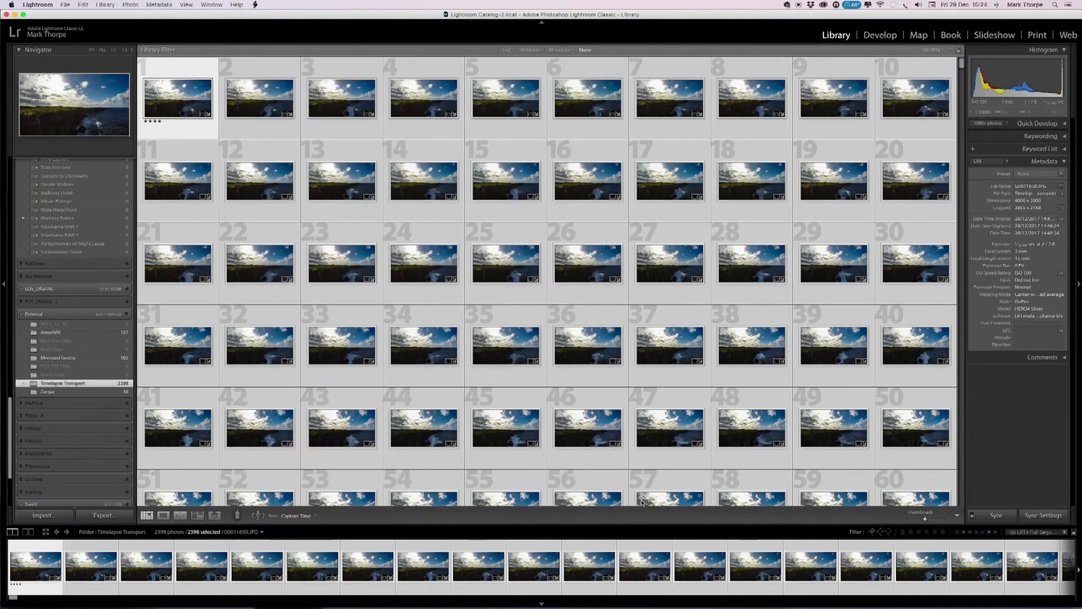
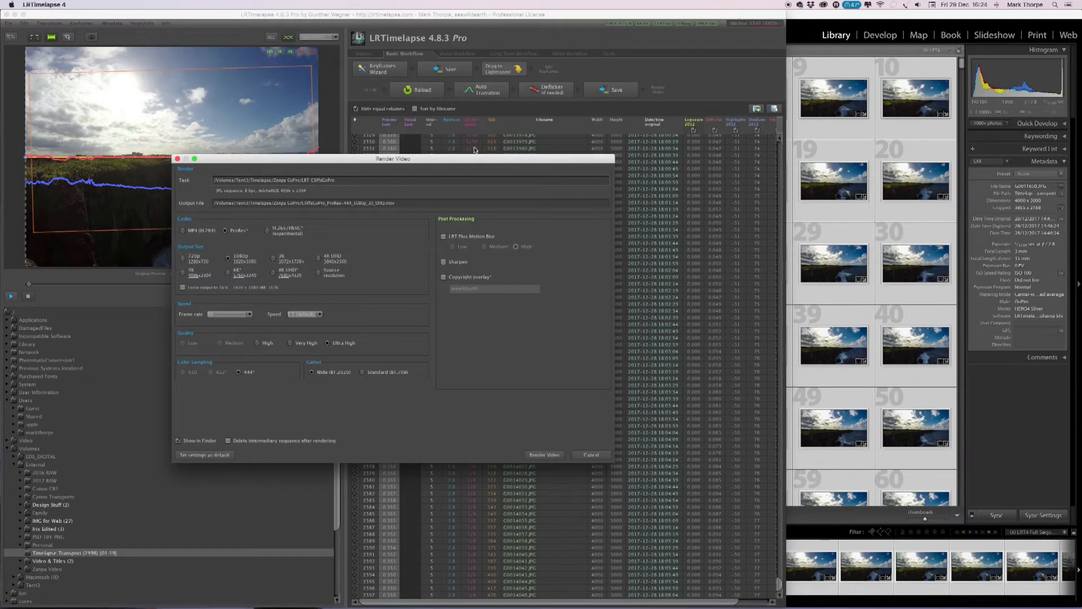
Enlarge and reposition the Render Video dialog, and choose 1080p as the output size.
drag(468, 163, 619, 117)
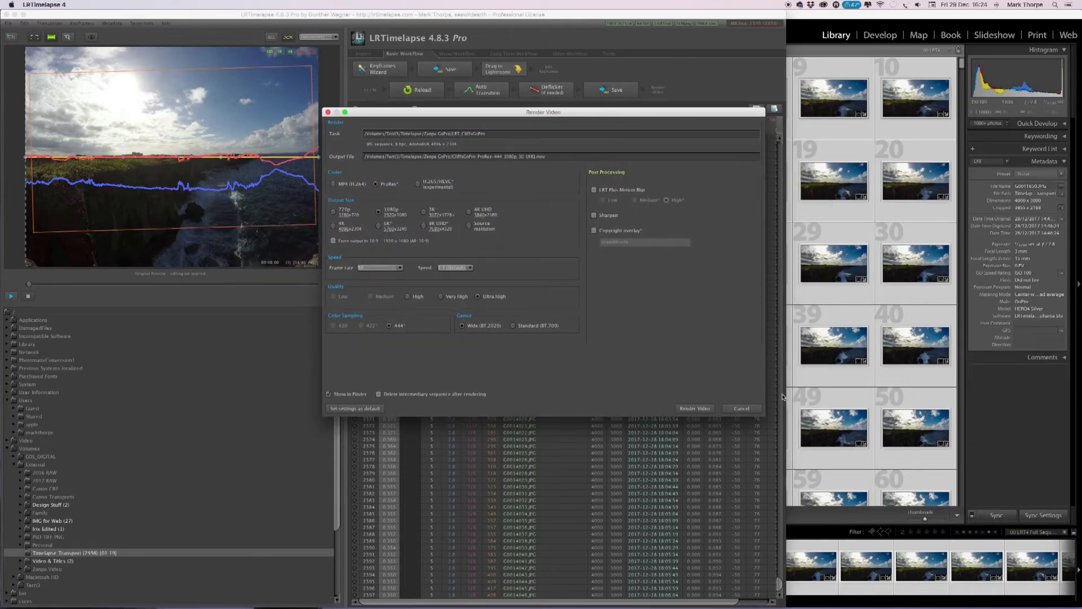
drag(767, 421, 960, 542)
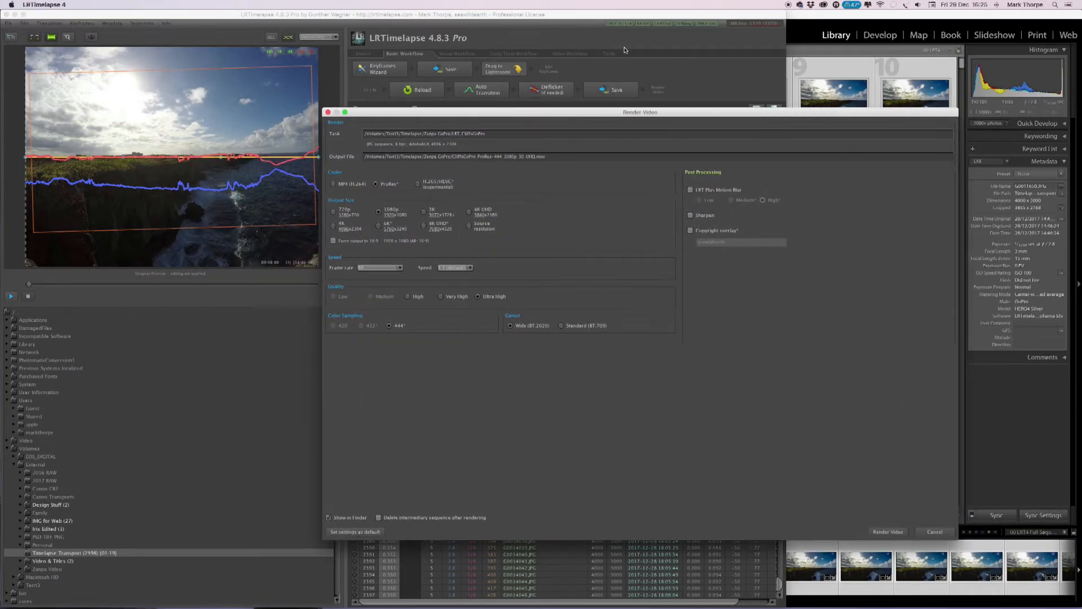
drag(633, 110, 542, 70)
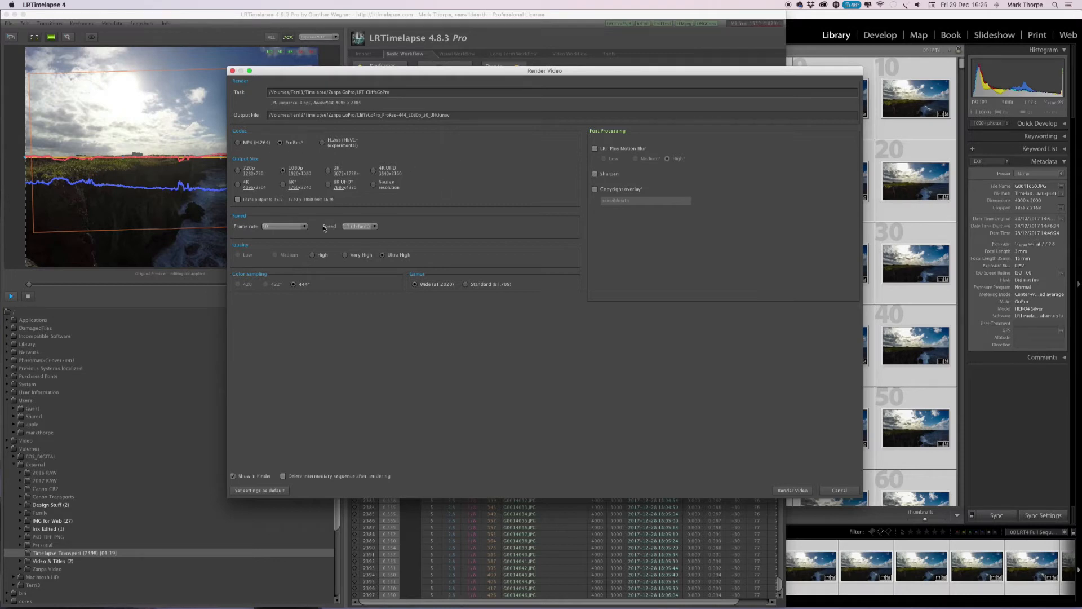
click(240, 173)
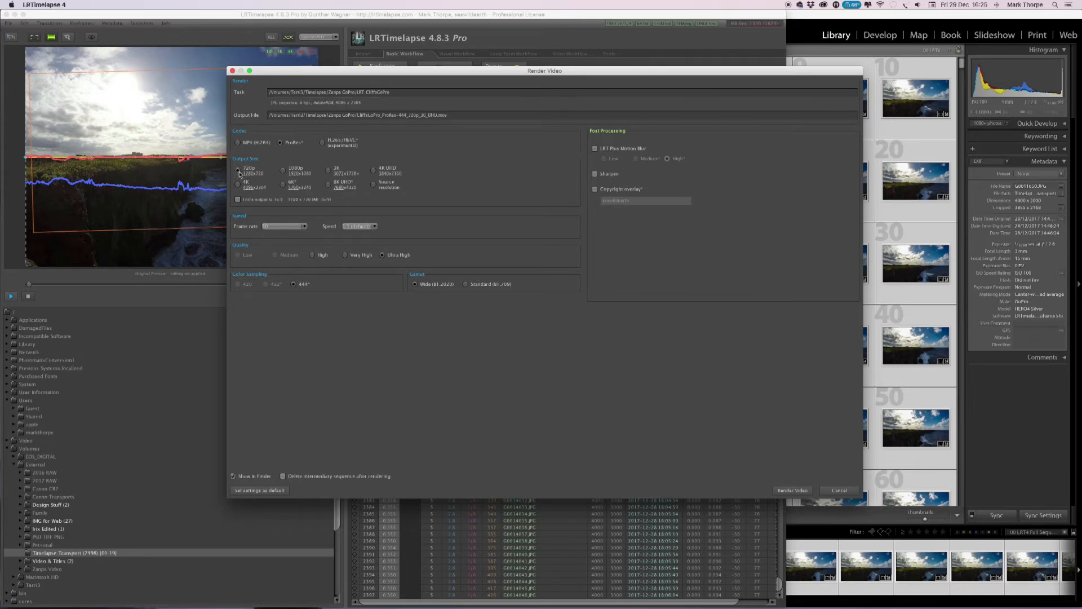
click(283, 171)
click(328, 171)
click(372, 170)
click(329, 185)
click(376, 187)
click(283, 171)
click(374, 171)
click(283, 171)
Set the render's frame rate to 48 and its quality to Ultra High.
click(298, 228)
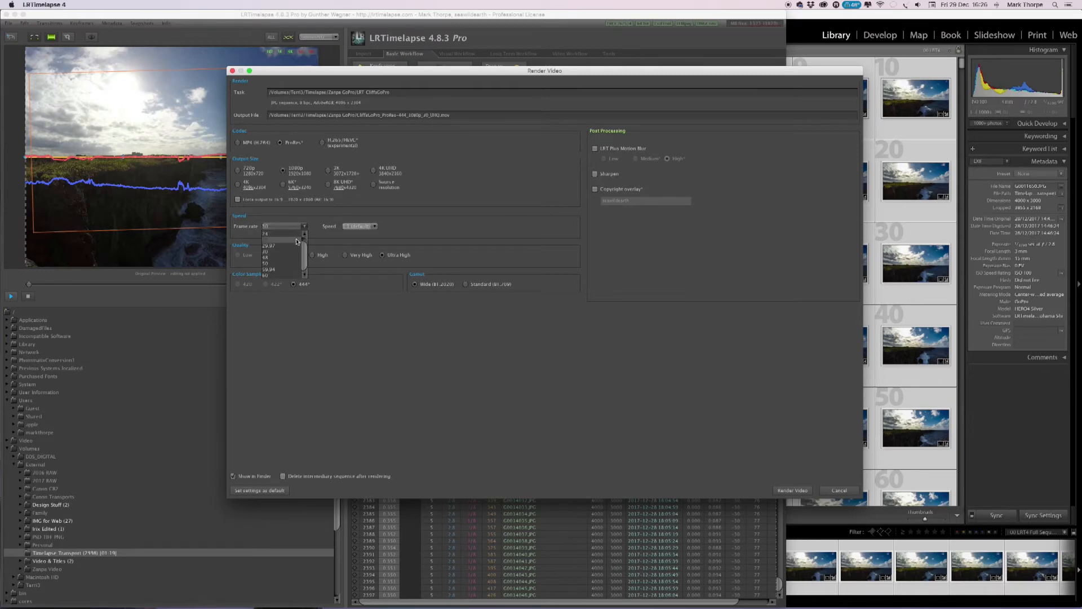
click(287, 259)
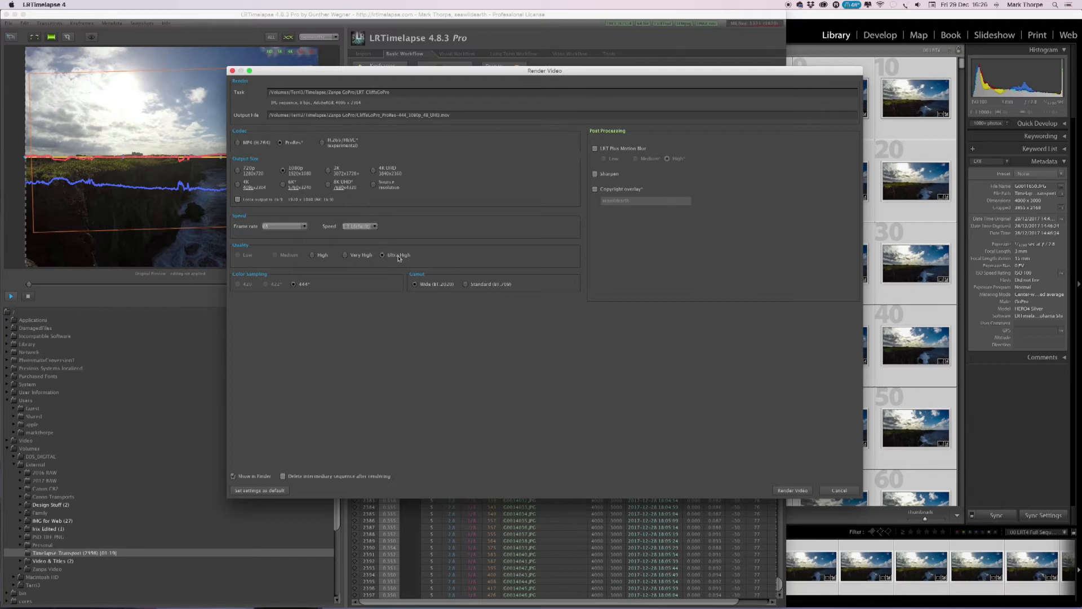
click(313, 256)
click(346, 256)
click(384, 255)
click(595, 150)
click(597, 149)
click(595, 150)
click(595, 149)
Render the CliffsGoPro sequence as a ProRes video with the chosen settings.
drag(443, 70, 395, 24)
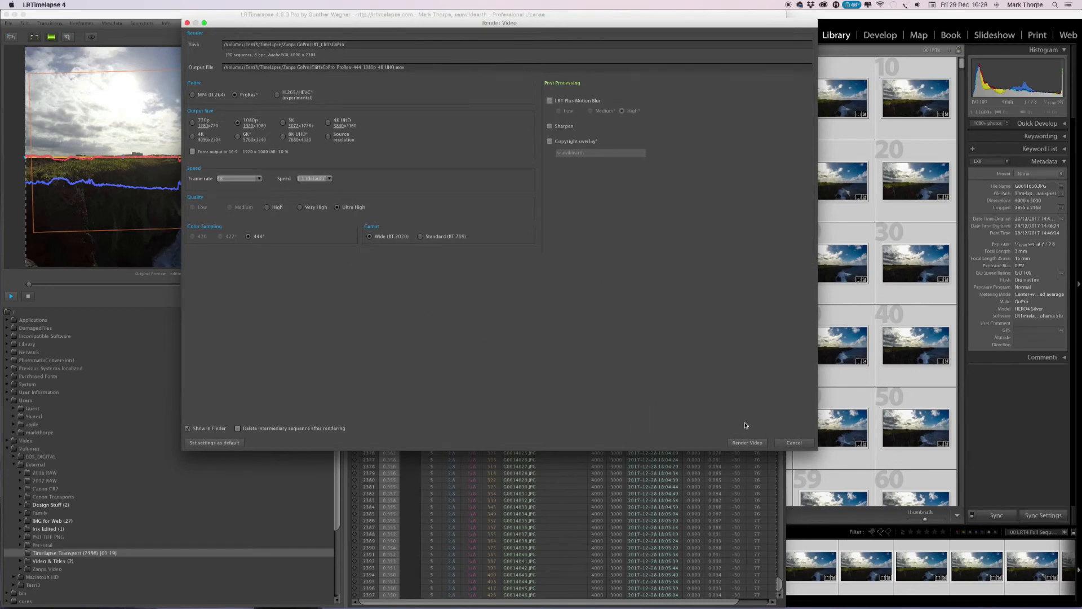
click(747, 443)
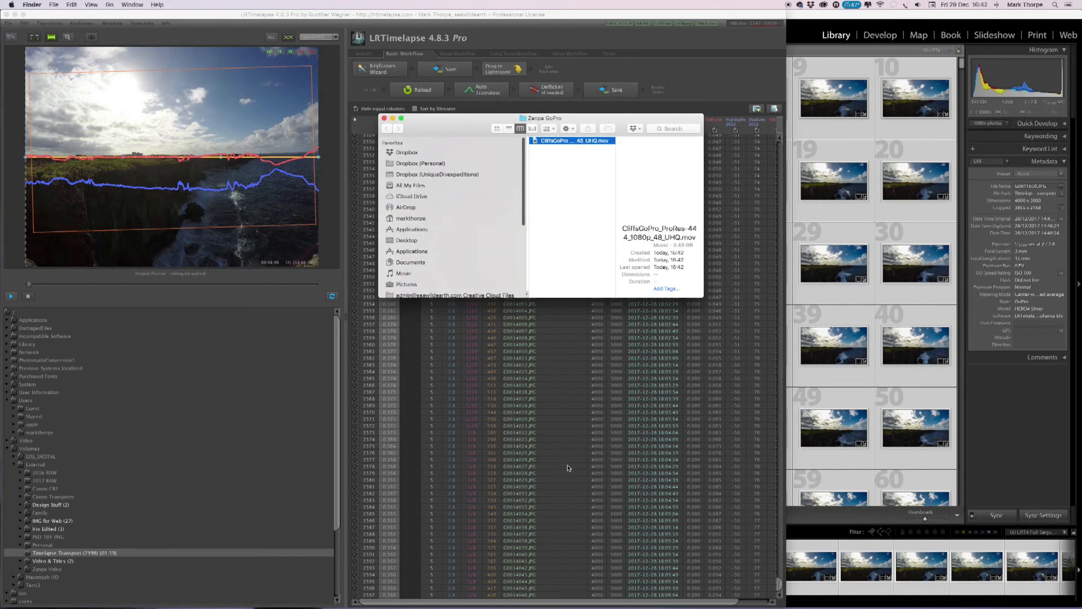
Close the Finder window with the rendered movie, close LRTimelapse and quit Lightroom.
drag(705, 297, 1036, 463)
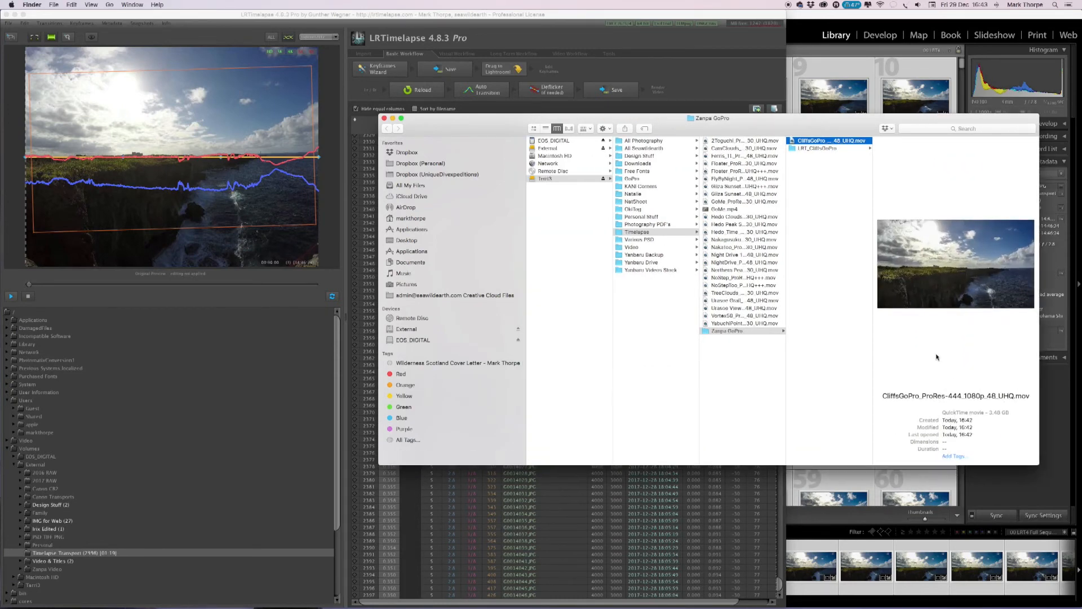
drag(451, 121, 343, 117)
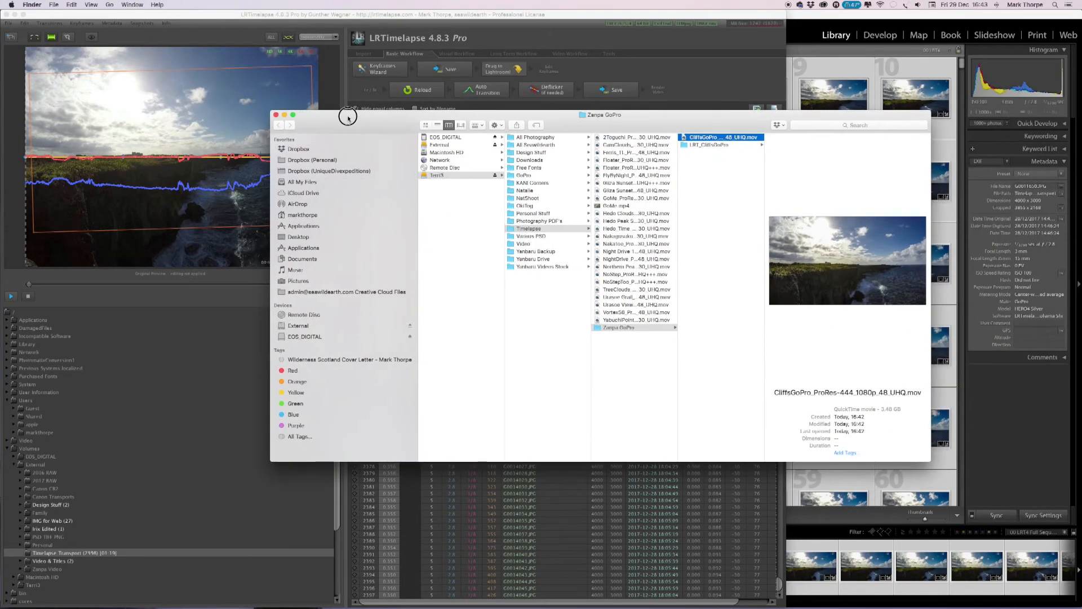
click(276, 115)
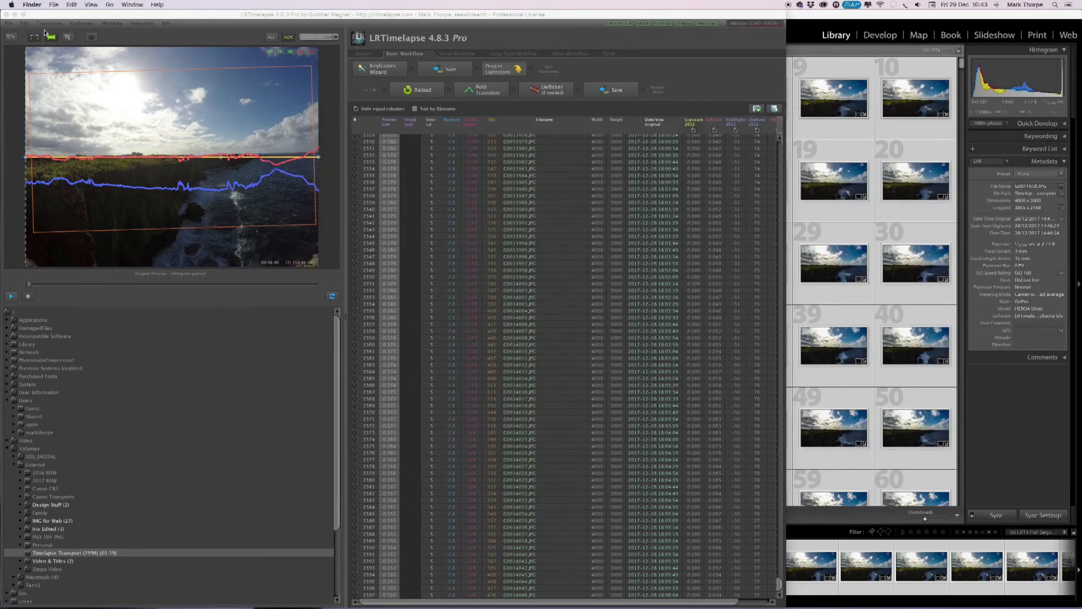
click(6, 17)
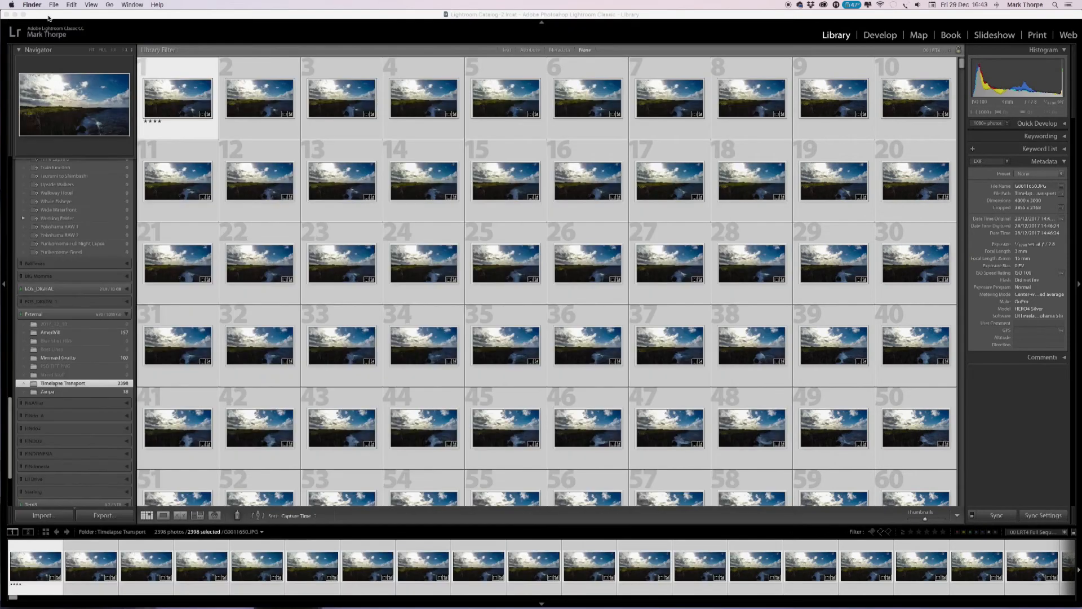
click(37, 5)
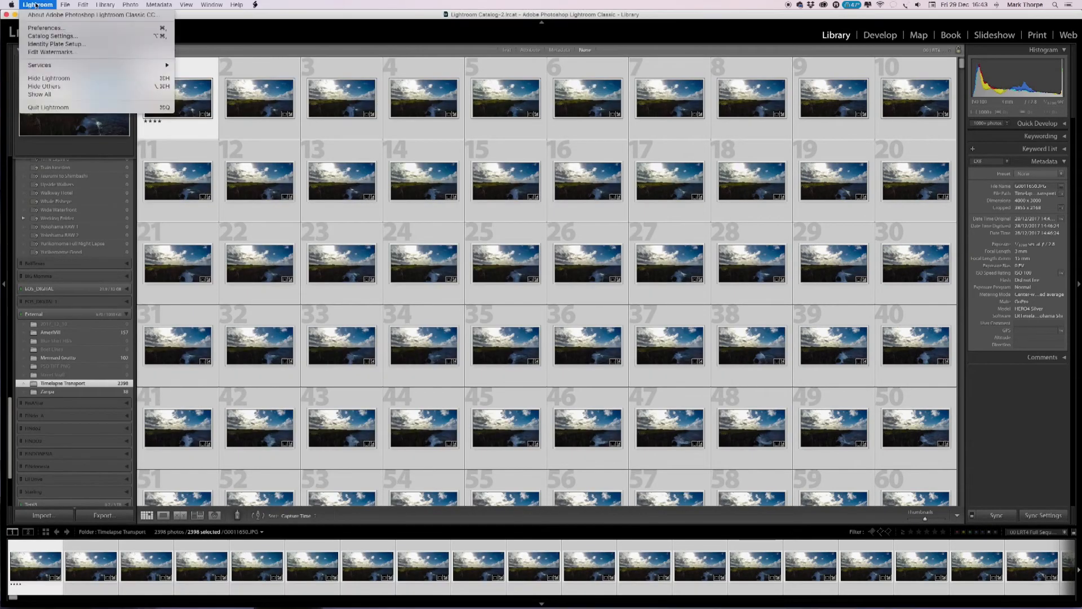
click(60, 107)
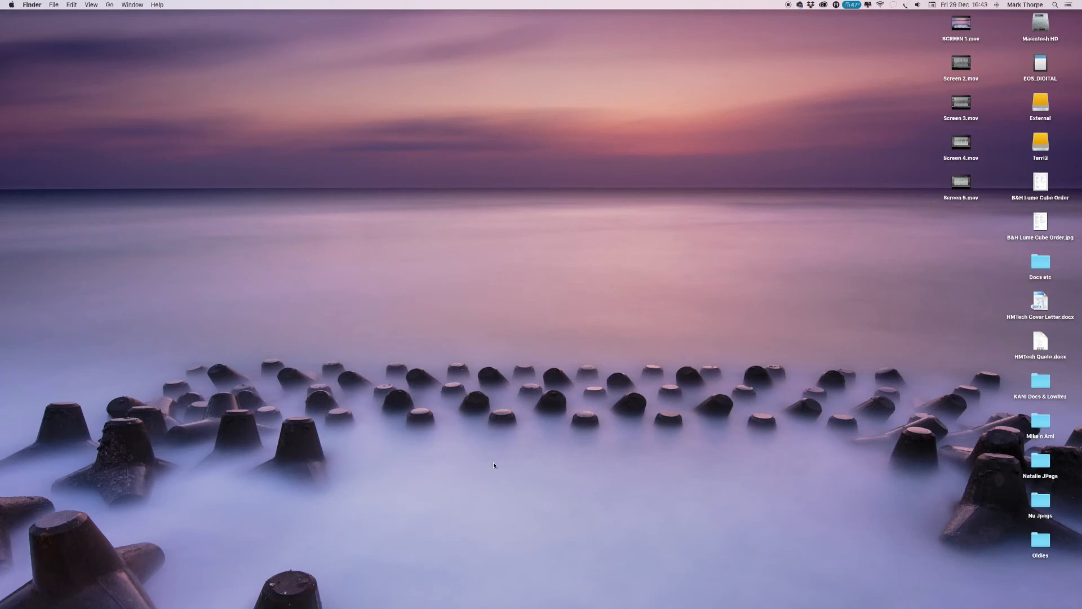
Switch to QuickTime Player and bring up its dialog for opening a movie file.
mouse_move(524, 603)
mouse_move(689, 607)
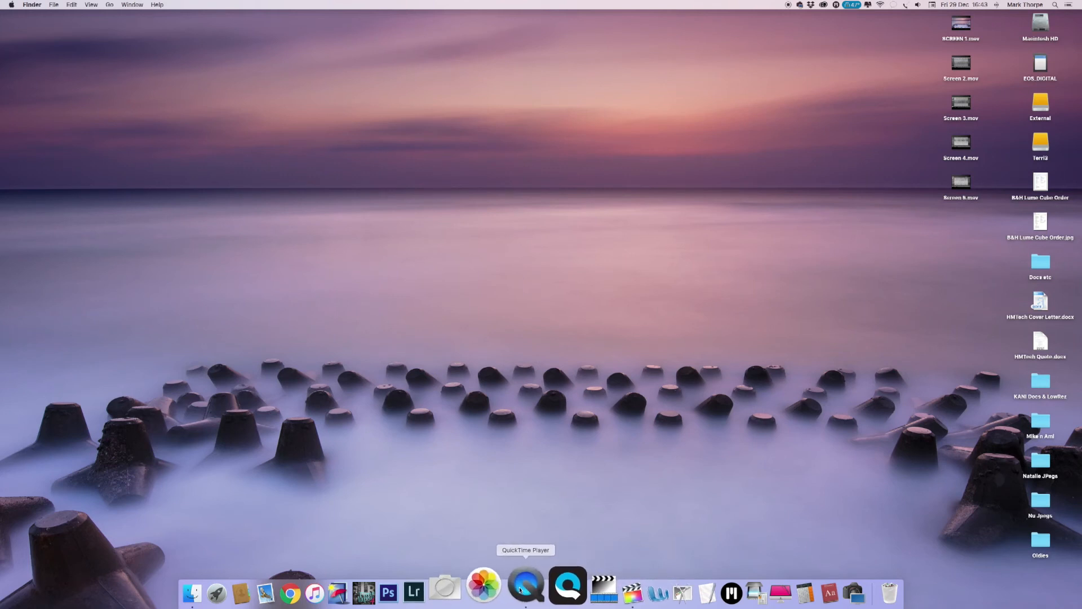
click(519, 590)
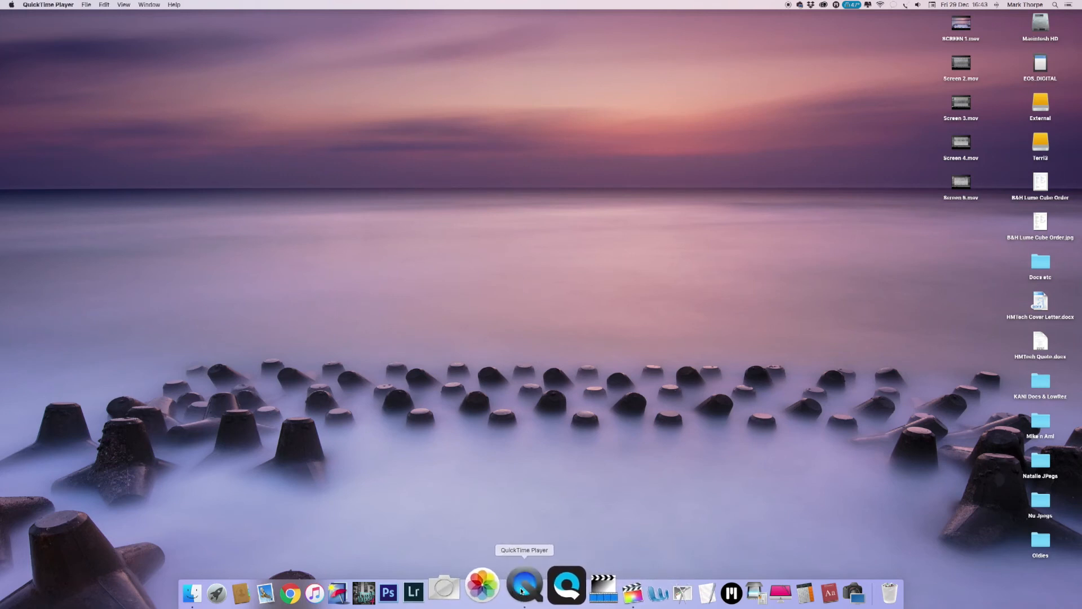
click(92, 4)
mouse_move(110, 62)
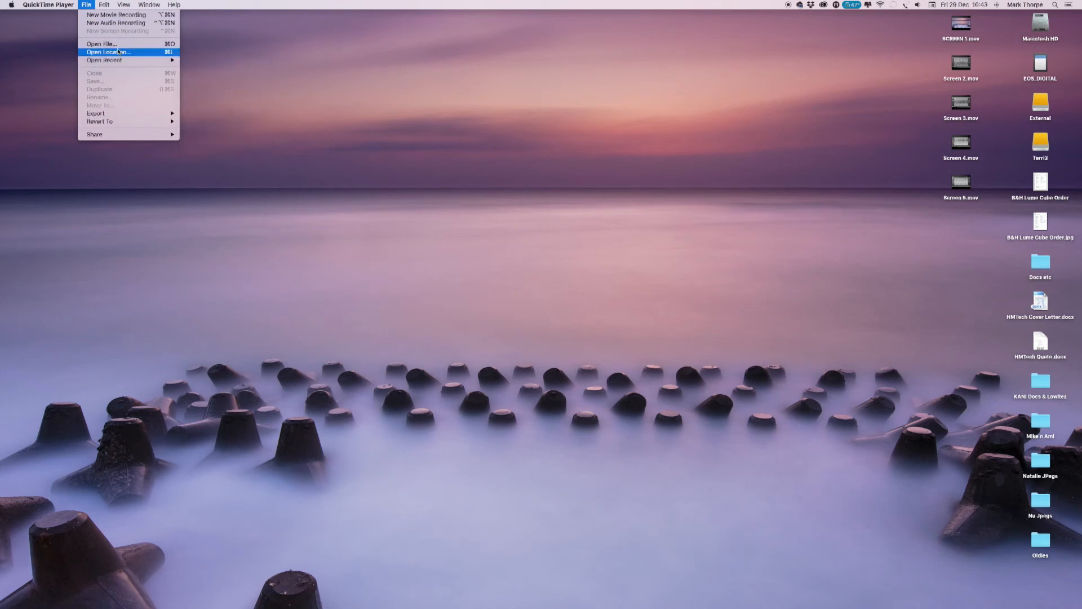
click(116, 45)
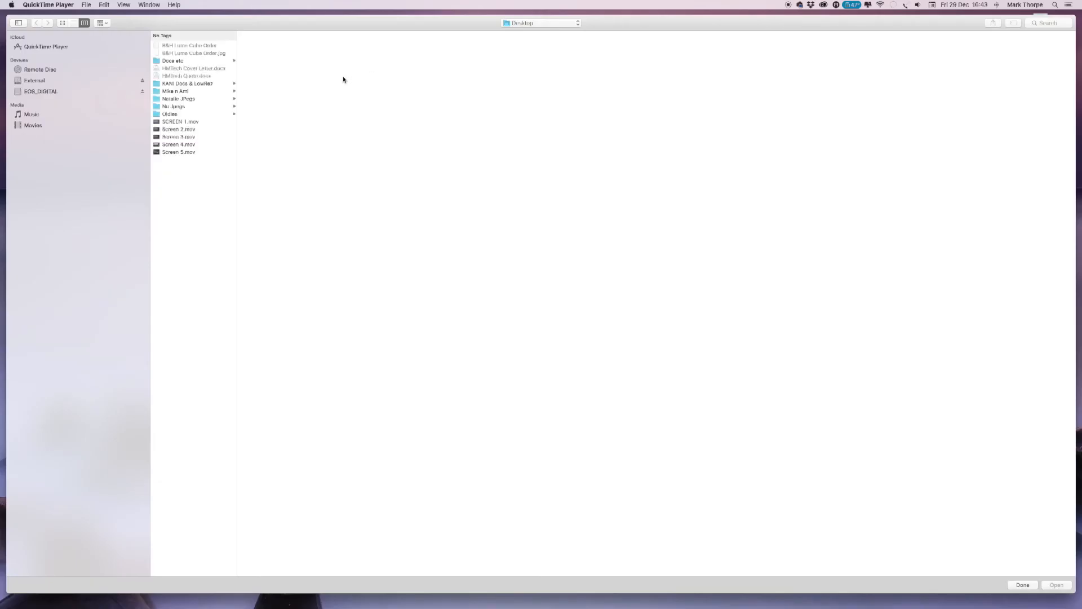
Open CliffsGoPro_ProRes-444_1080p_48_UHQ.mov from the Zanpa GoPro folder inside the Timelapse folder.
click(541, 22)
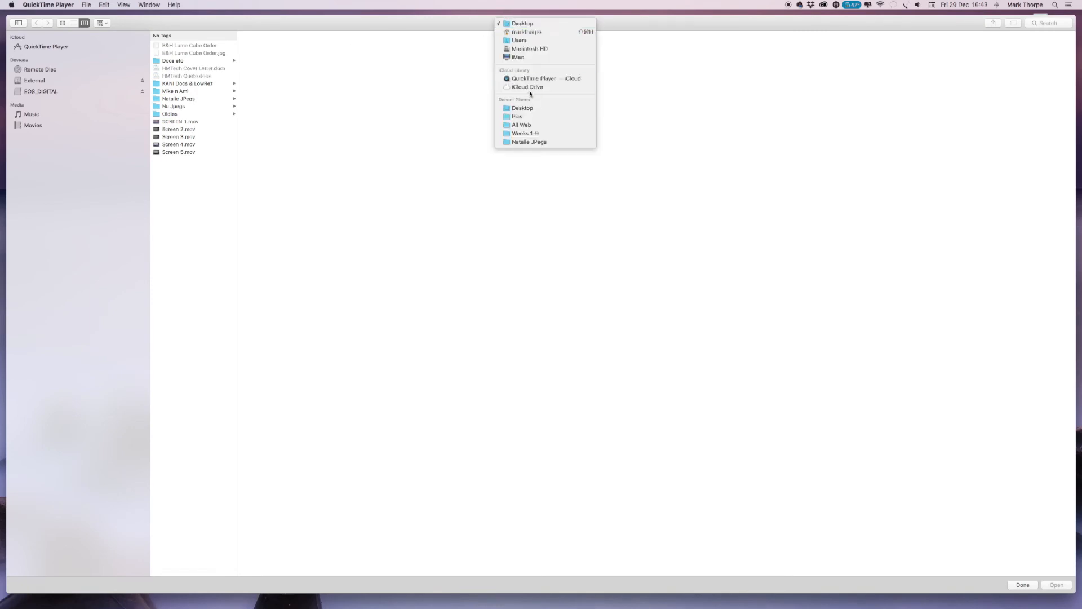
click(527, 57)
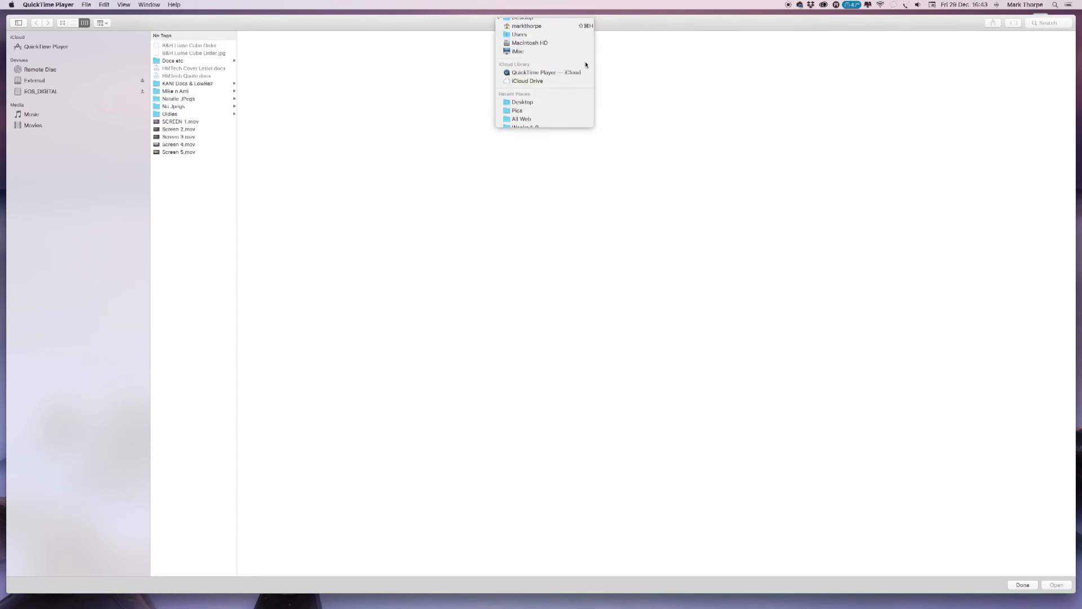
click(167, 84)
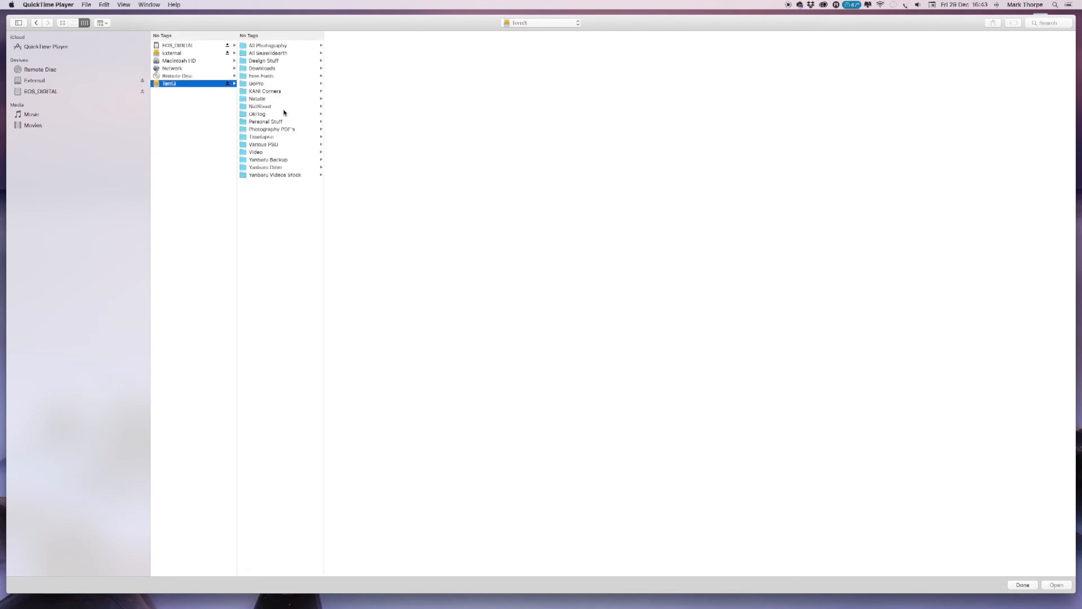
click(263, 137)
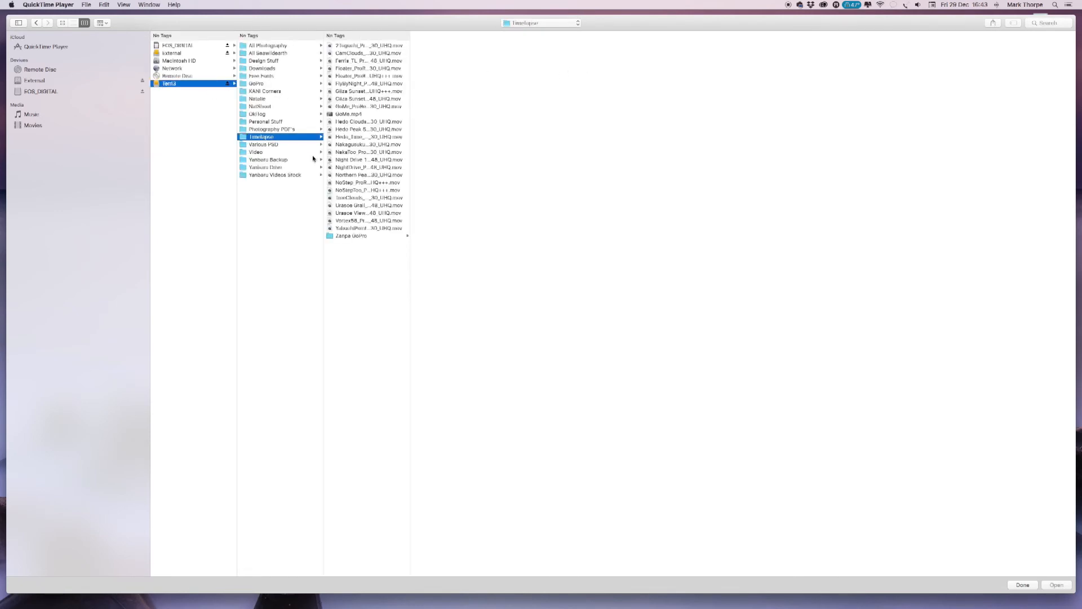
click(342, 237)
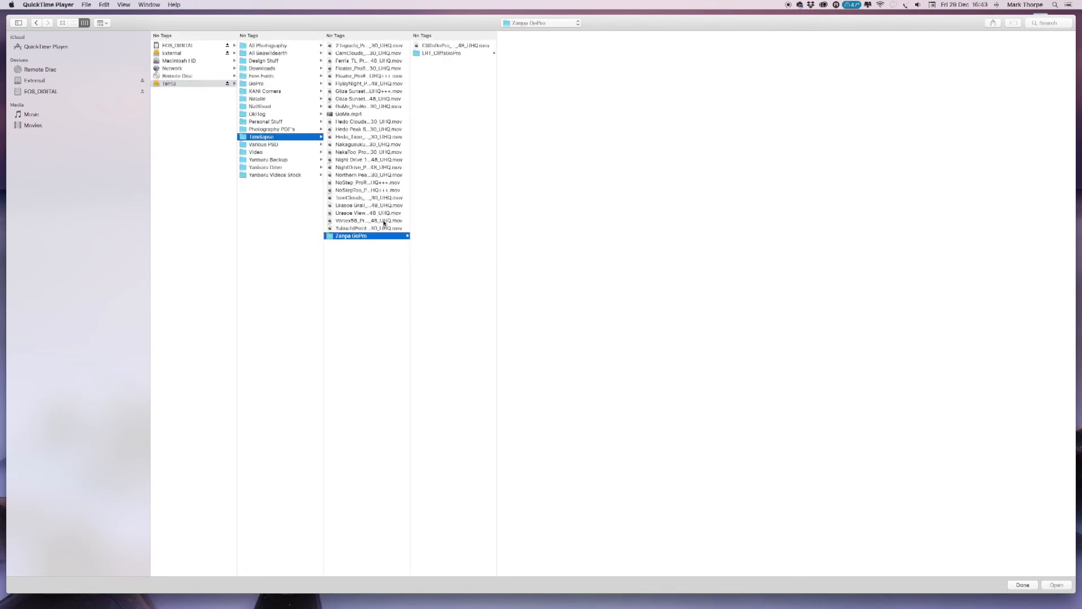
click(427, 47)
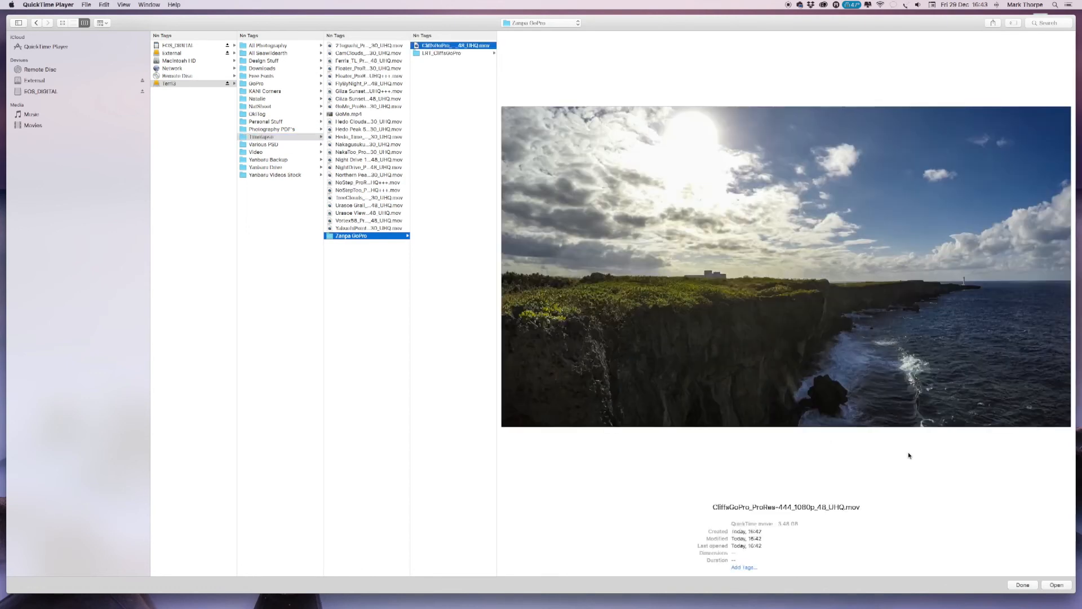
click(1058, 585)
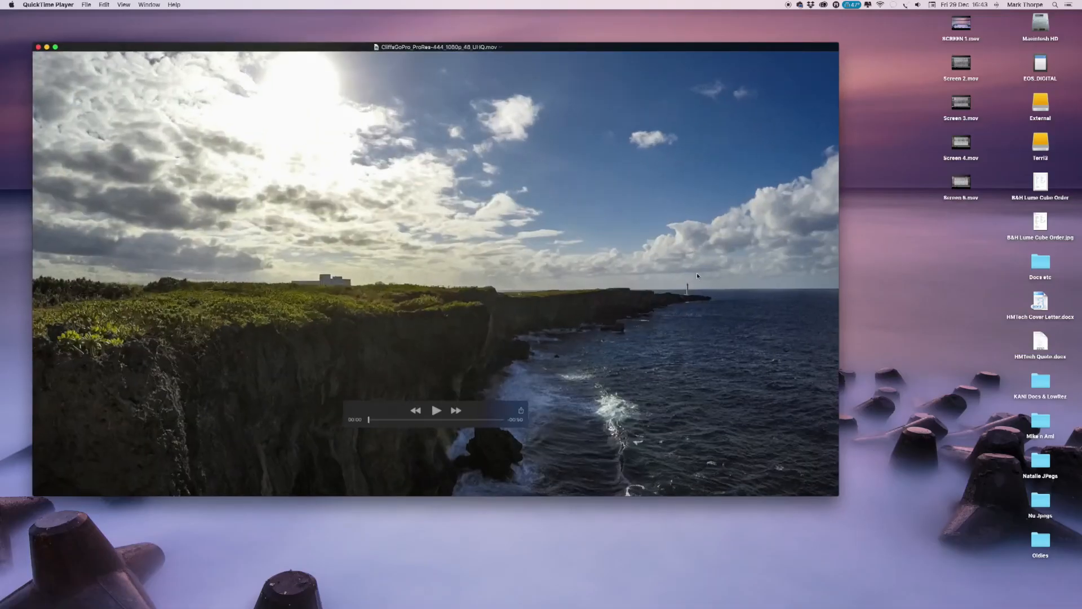
Centre the player window on the desktop and watch the rendered timelapse movie.
drag(627, 46, 787, 54)
drag(708, 52, 655, 47)
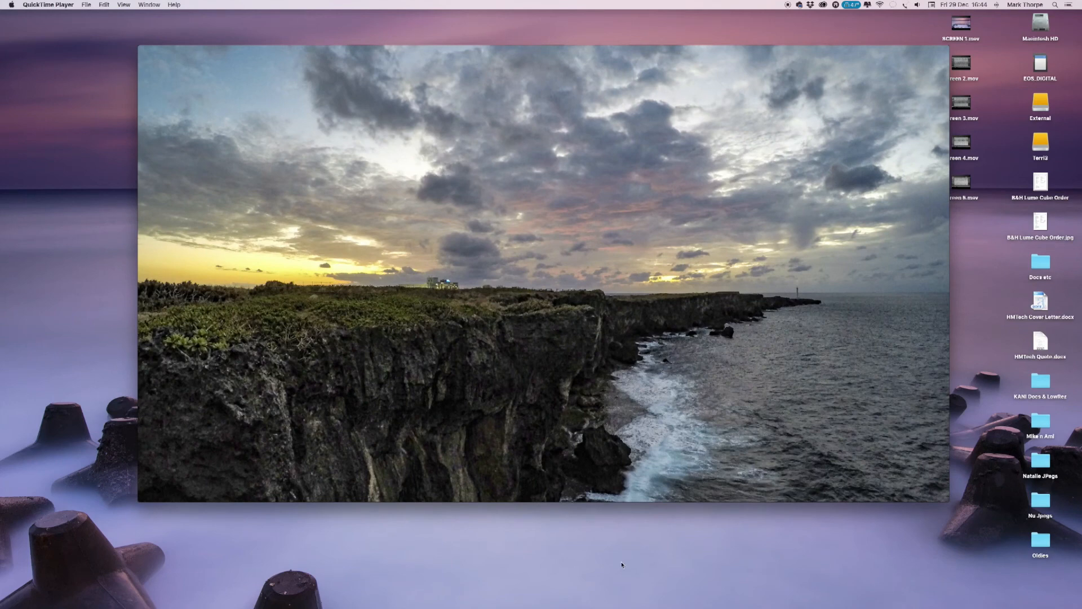
mouse_move(144, 53)
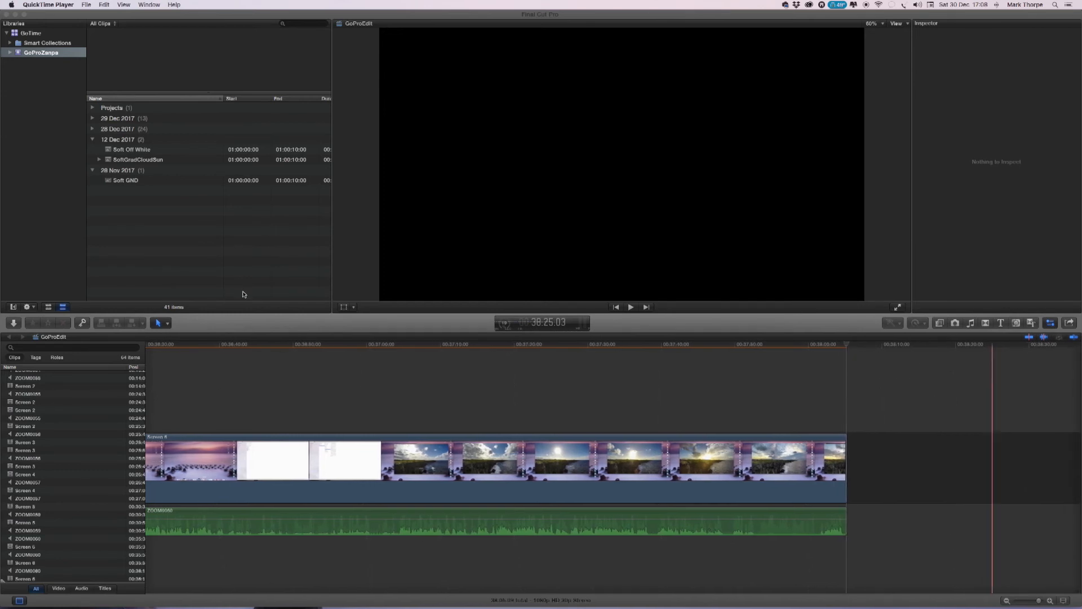
Switch to Final Cut Pro and import the CliffsGoPro movie from the Zanpa GoPro folder into the GoProZanpa event.
click(16, 324)
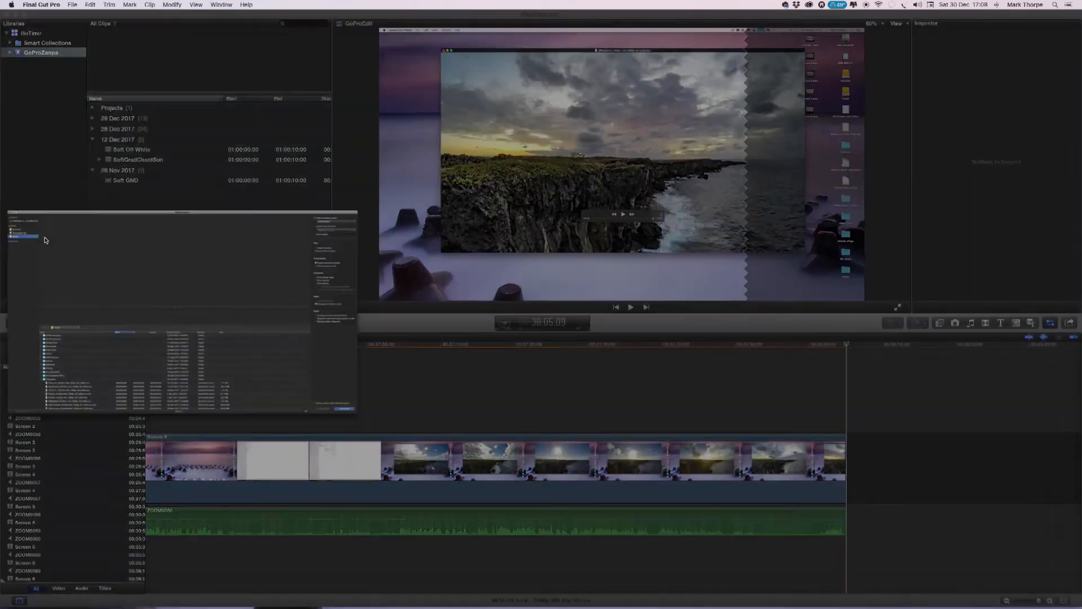
scroll(151, 495, down, 10)
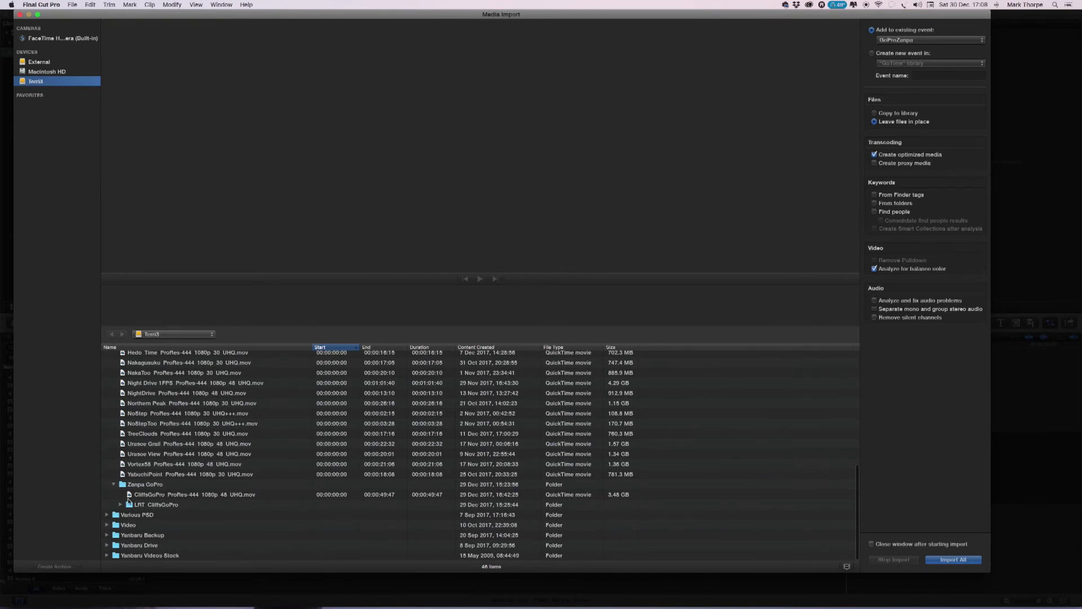
click(129, 496)
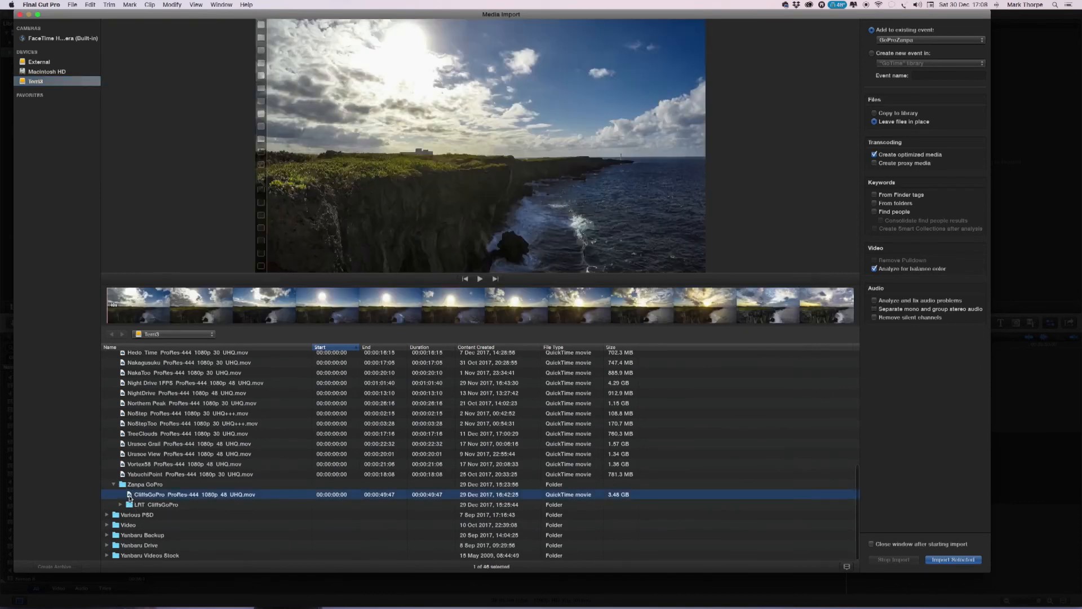
click(949, 561)
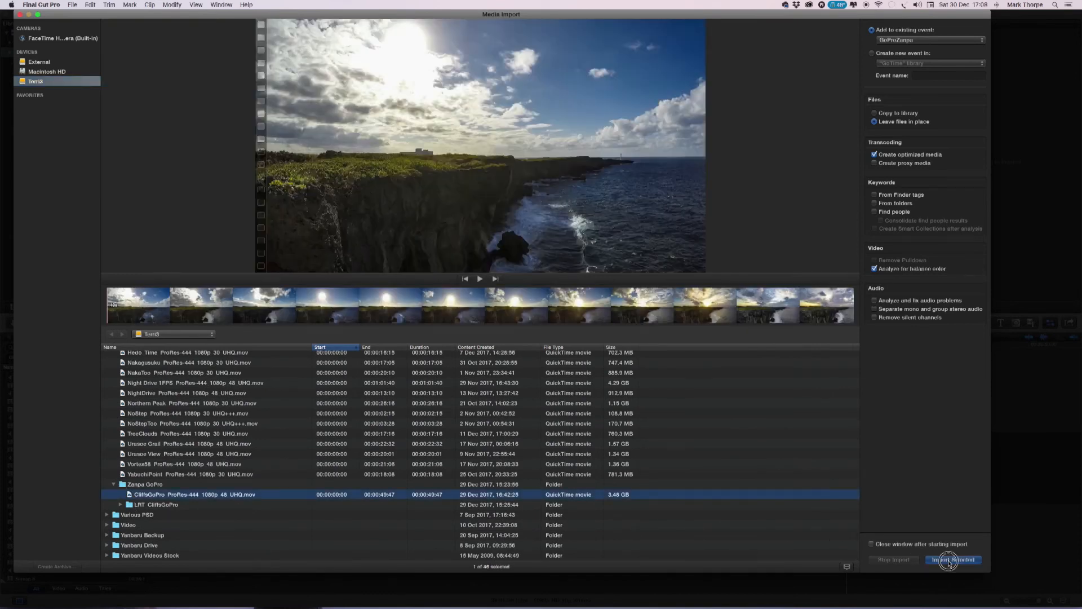
click(20, 15)
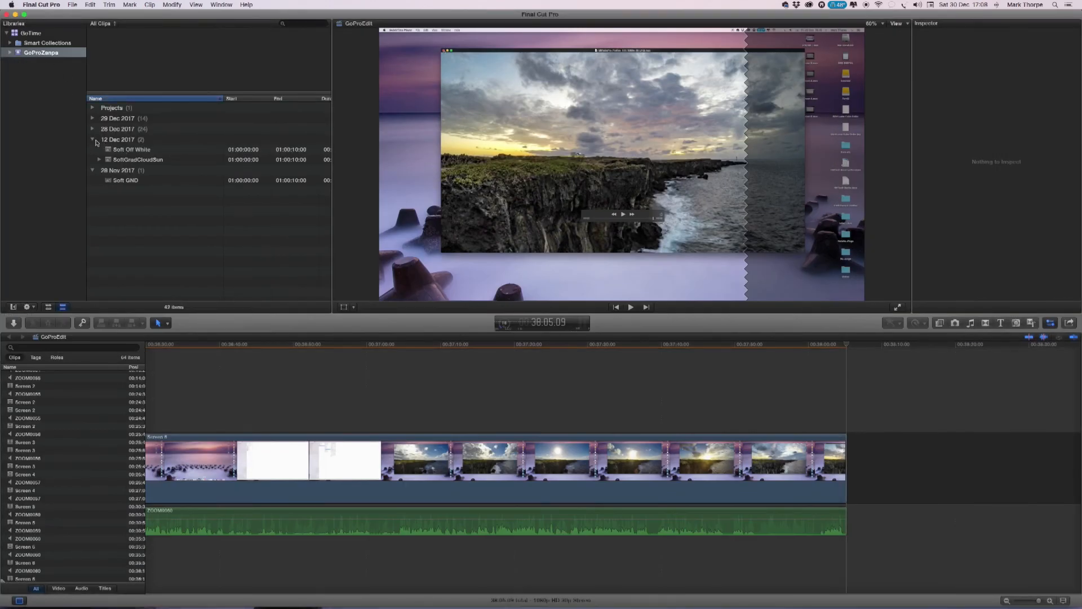
Append the CliffsGoPro clip from the 29 Dec 2017 group to the end of the GoProEdit timeline and place the playhead within it.
click(92, 118)
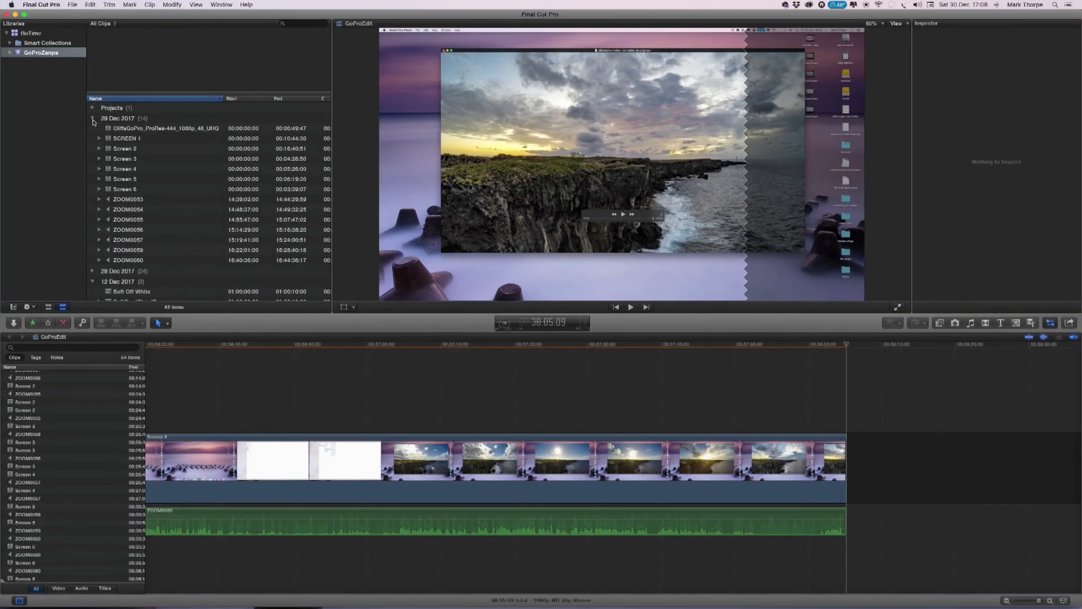
click(132, 128)
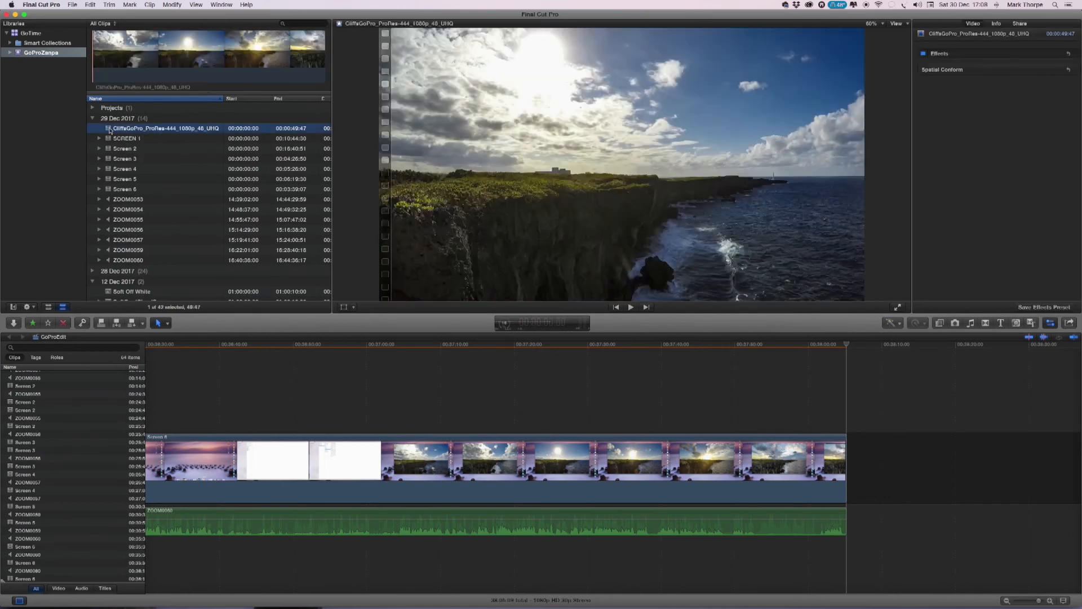
drag(108, 131, 861, 454)
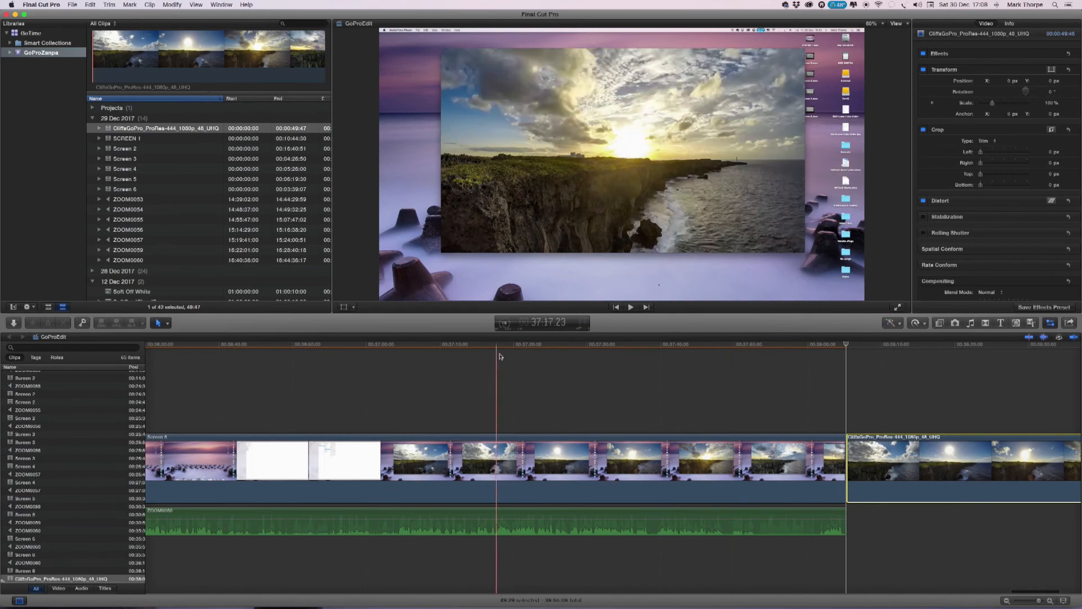
scroll(827, 391, right, 5)
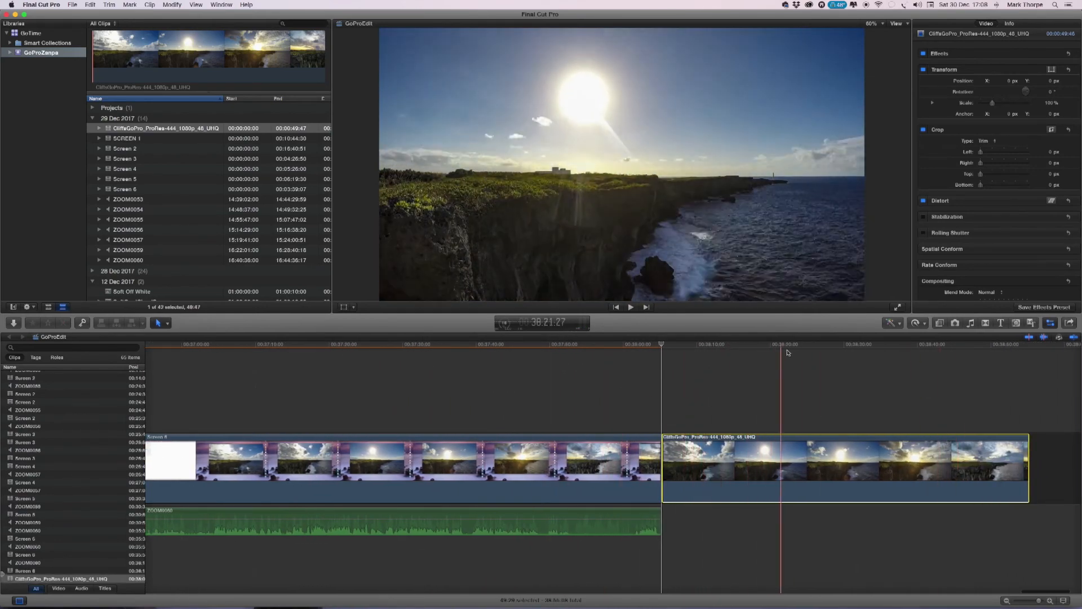
click(722, 346)
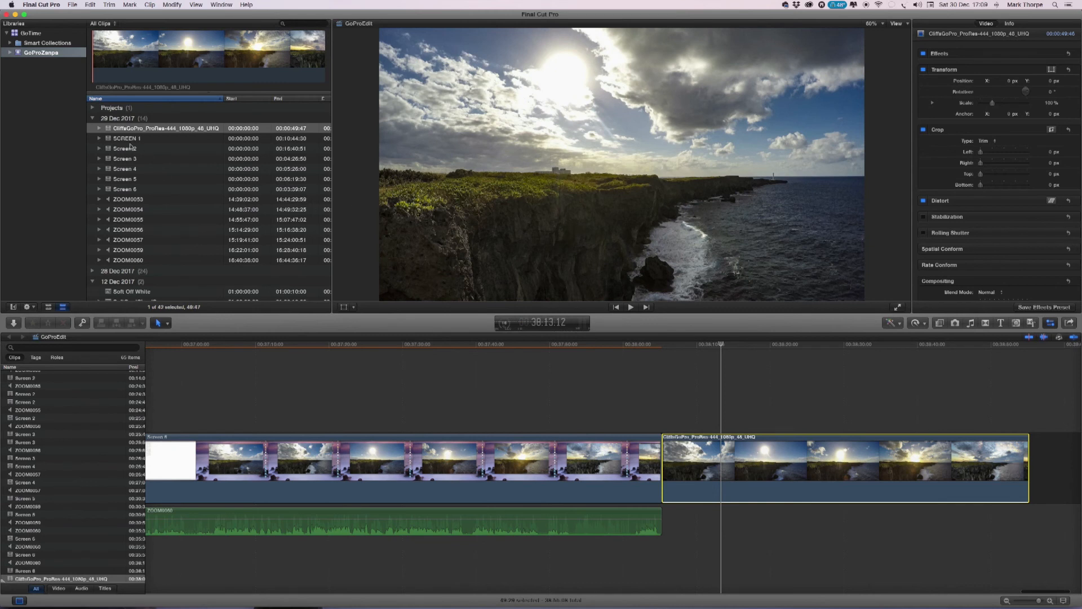
Connect the SoftGradCloudSun clip from the 12 Dec 2017 group above the start of the CliffsGoPro clip and place the playhead within it.
click(93, 119)
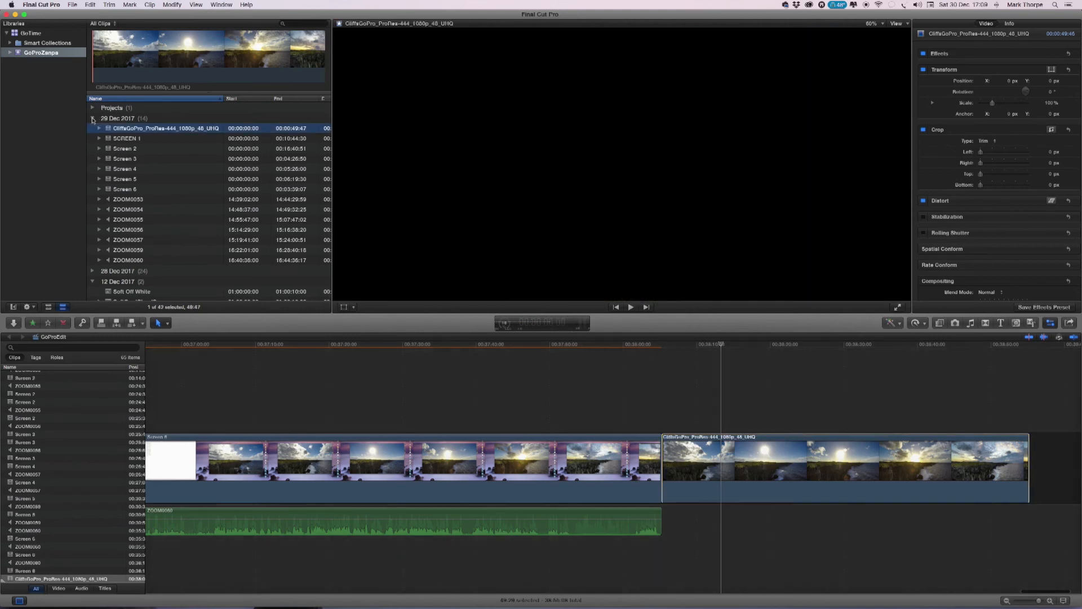
click(111, 150)
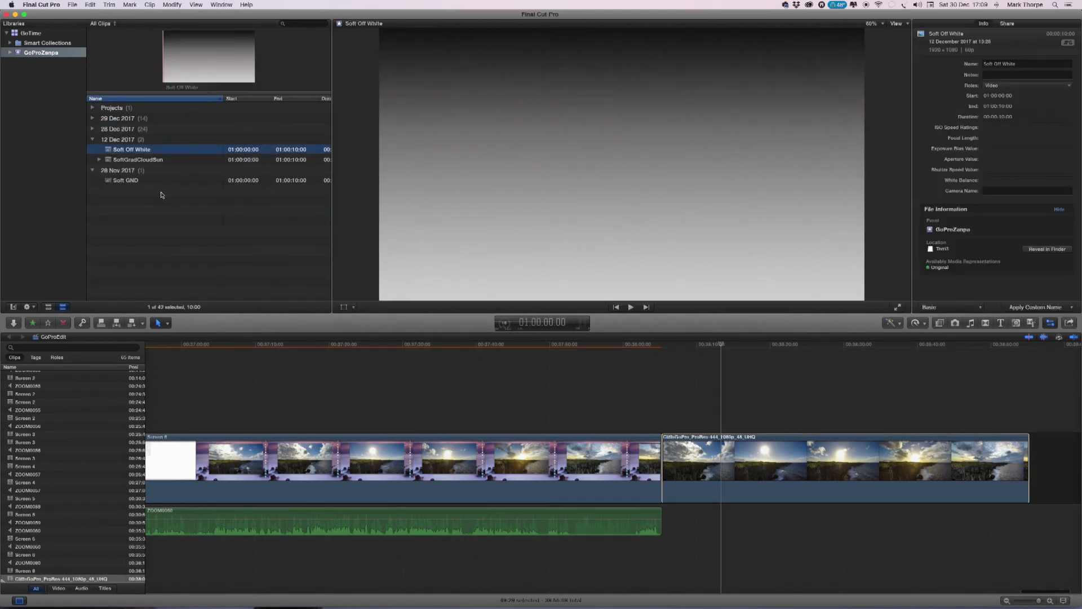
click(136, 162)
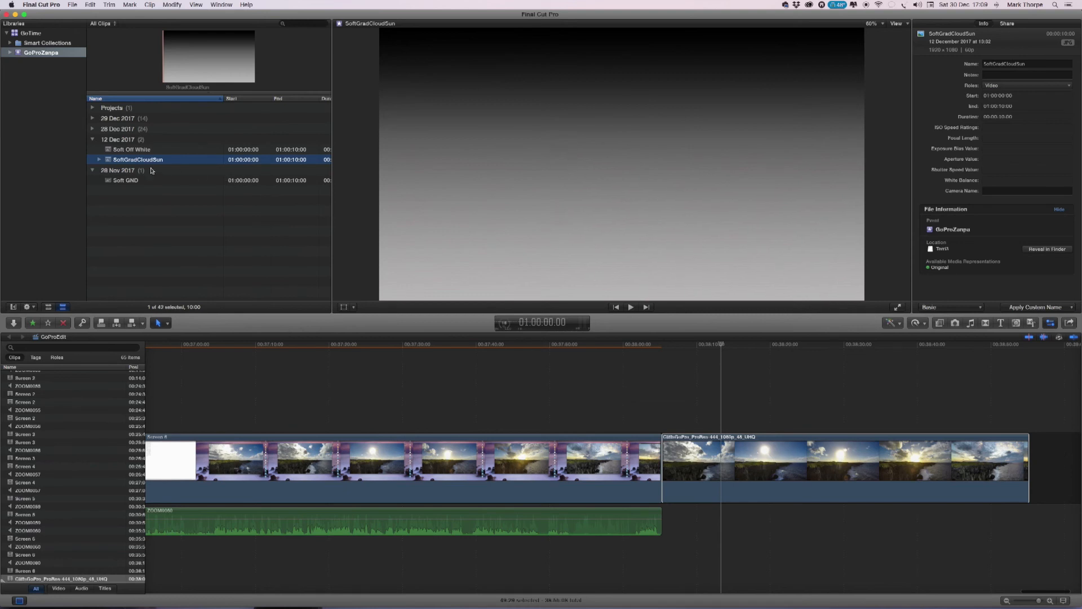
drag(110, 163, 658, 396)
click(687, 345)
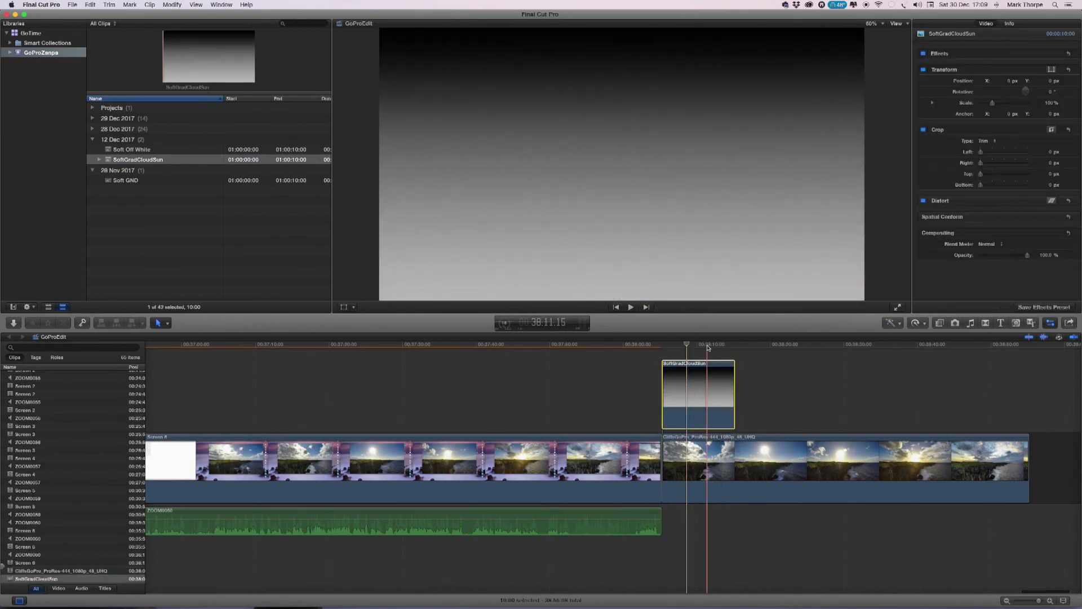
Set the SoftGradCloudSun clip's blend mode to Overlay and lower its opacity to about half.
click(987, 244)
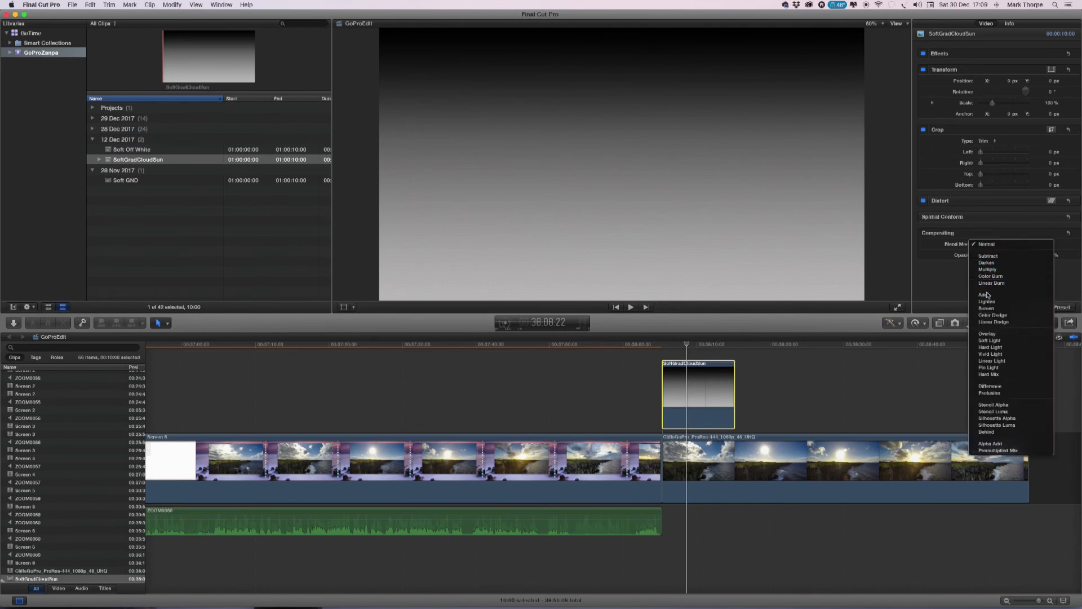
click(987, 333)
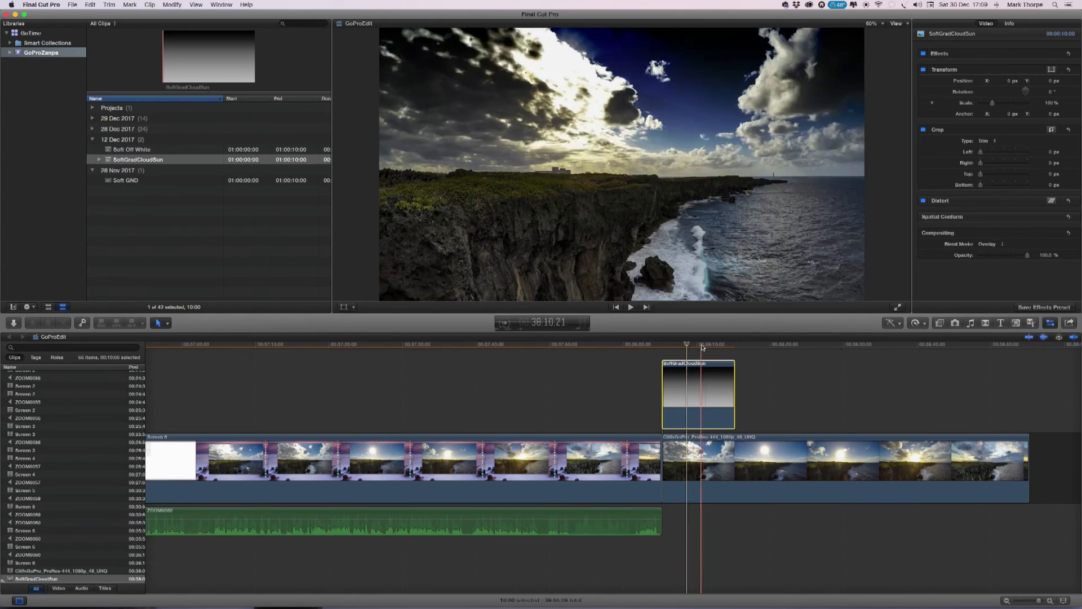
click(702, 345)
drag(1028, 258, 1015, 257)
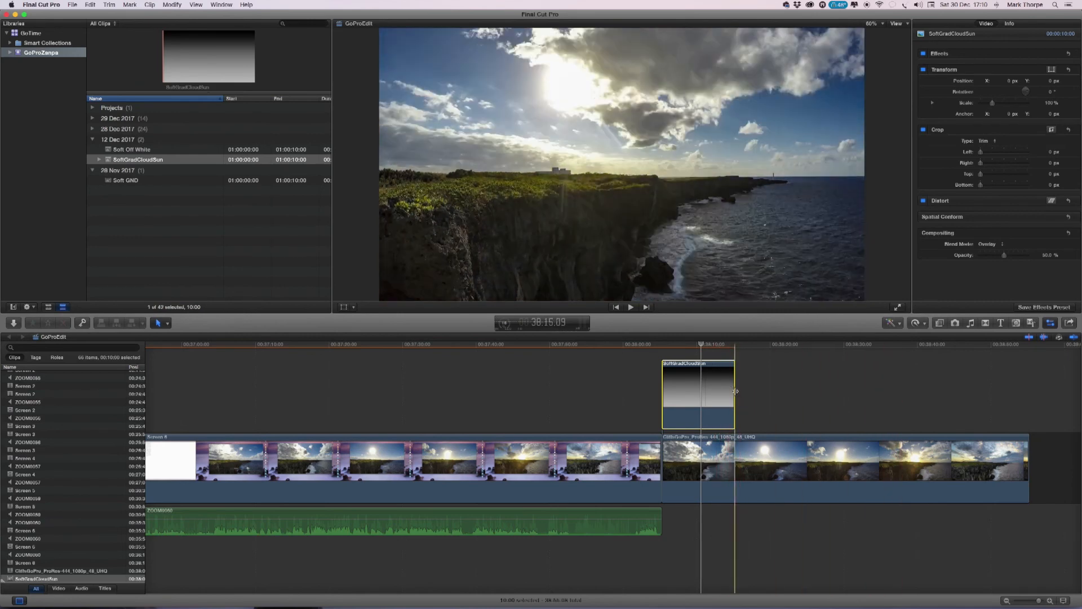
Extend the SoftGradCloudSun overlay so it ends together with the CliffsGoPro clip beneath it.
drag(736, 392, 1028, 398)
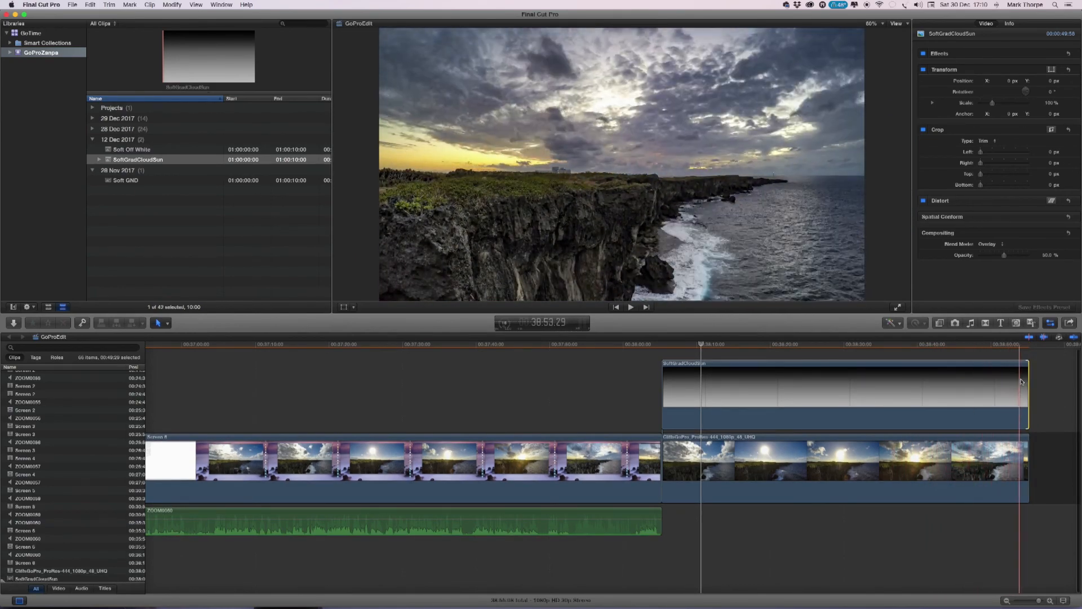
drag(1029, 384, 1001, 384)
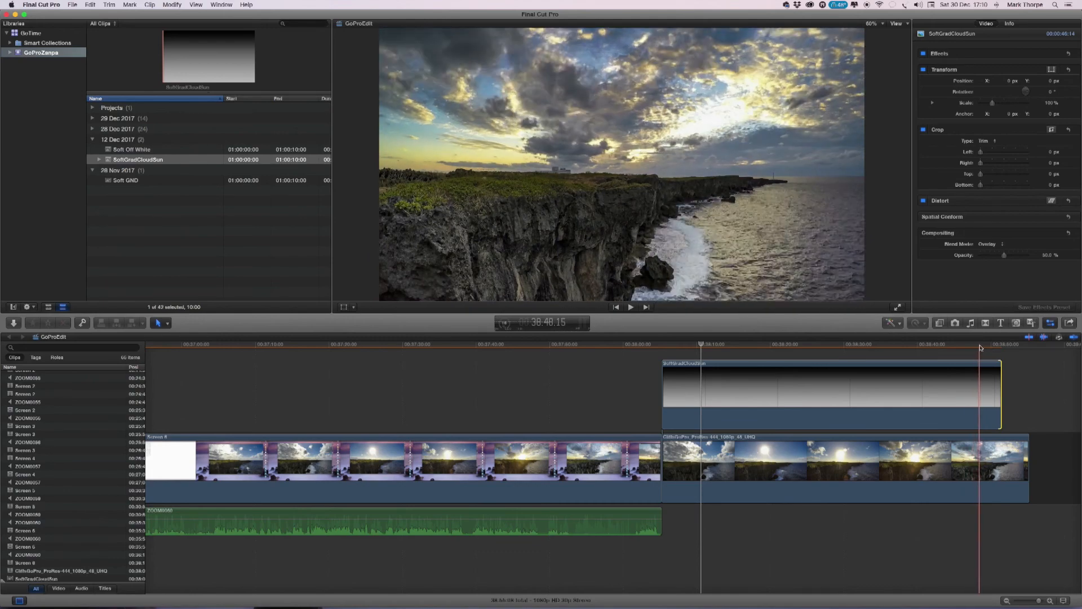
drag(999, 383, 1028, 383)
Scrub through the CliffsGoPro clip from just before its start to its end to review the gradient overlay.
scroll(902, 389, right, 5)
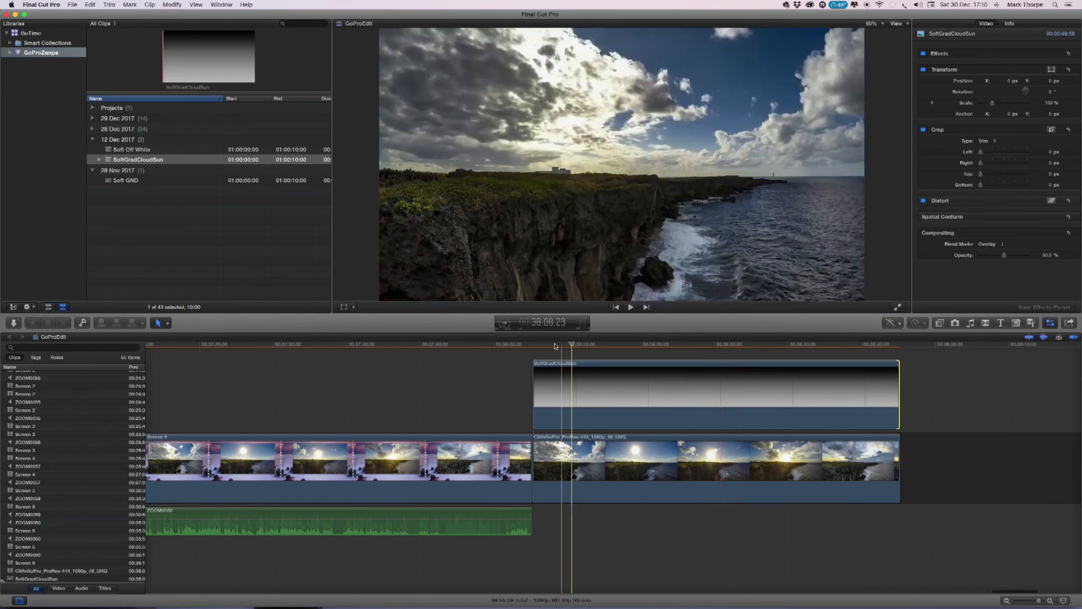
click(517, 345)
drag(518, 346, 704, 351)
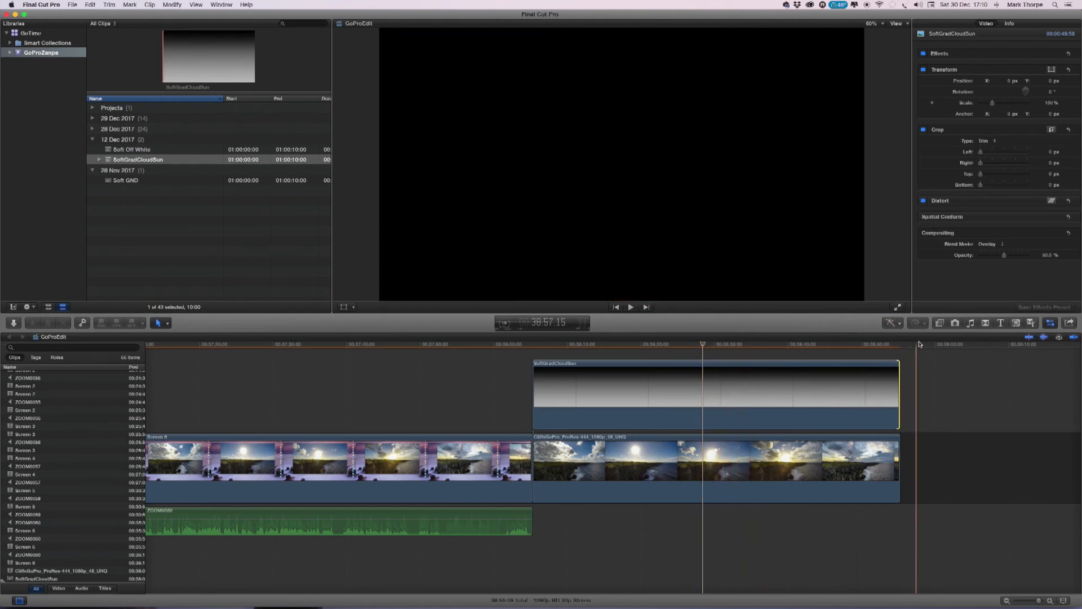
drag(929, 347, 900, 347)
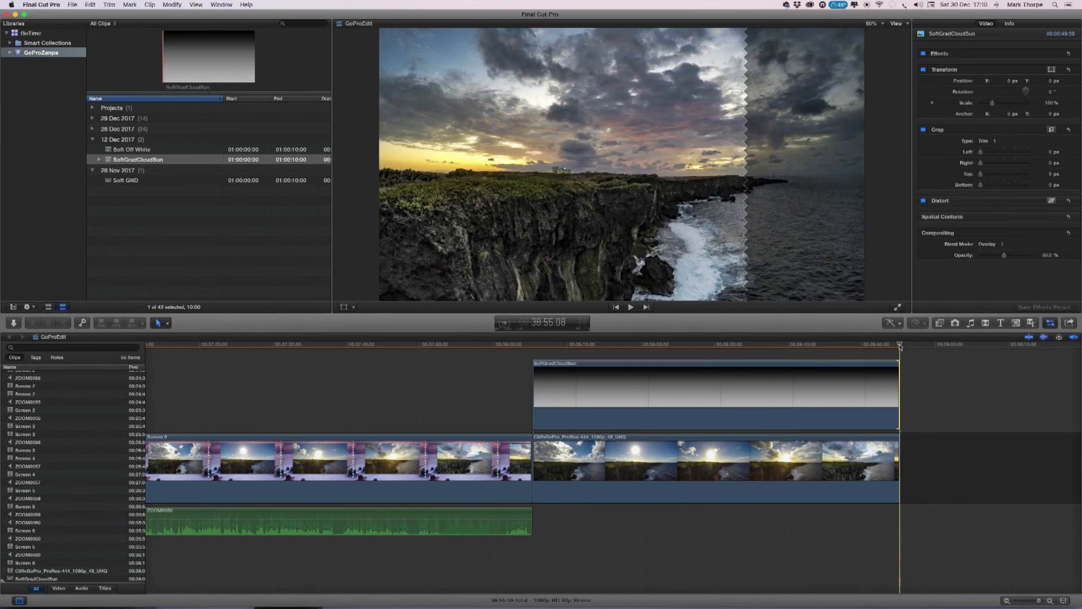